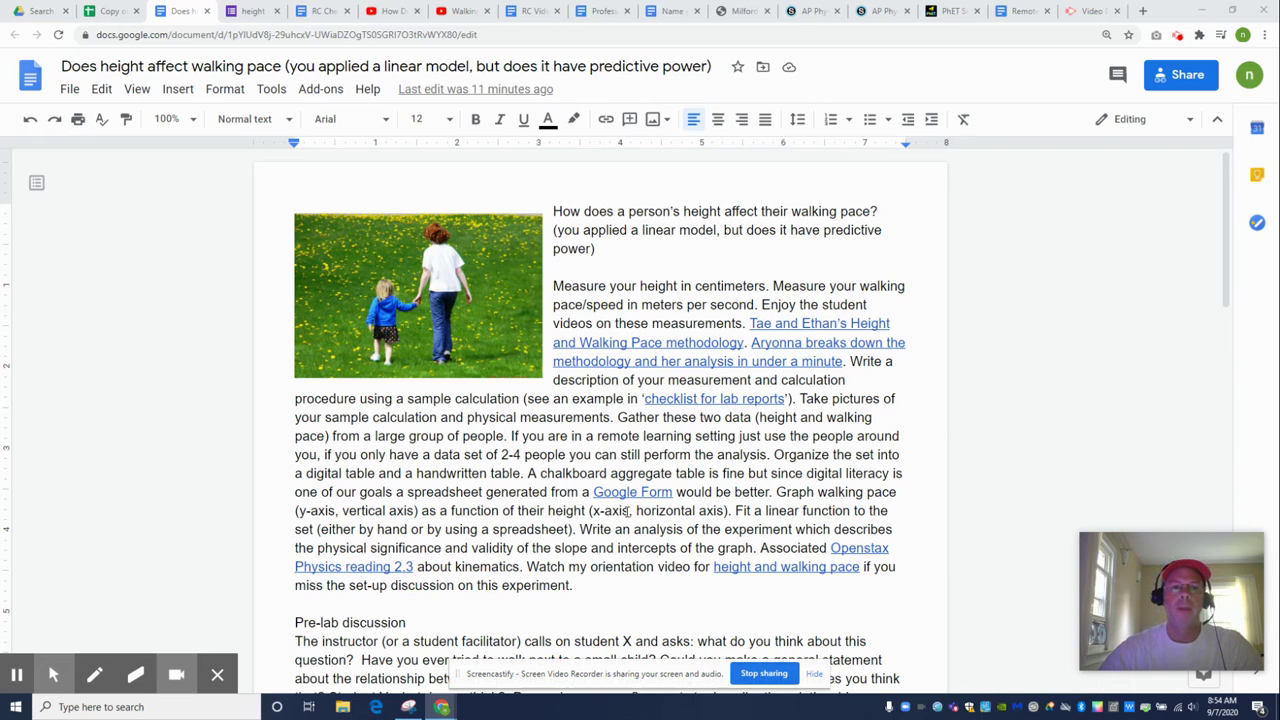
Switch from the lab handout to the 'Copy of digital survey' spreadsheet tab
{"action": "left_click", "coordinate": [113, 11]}
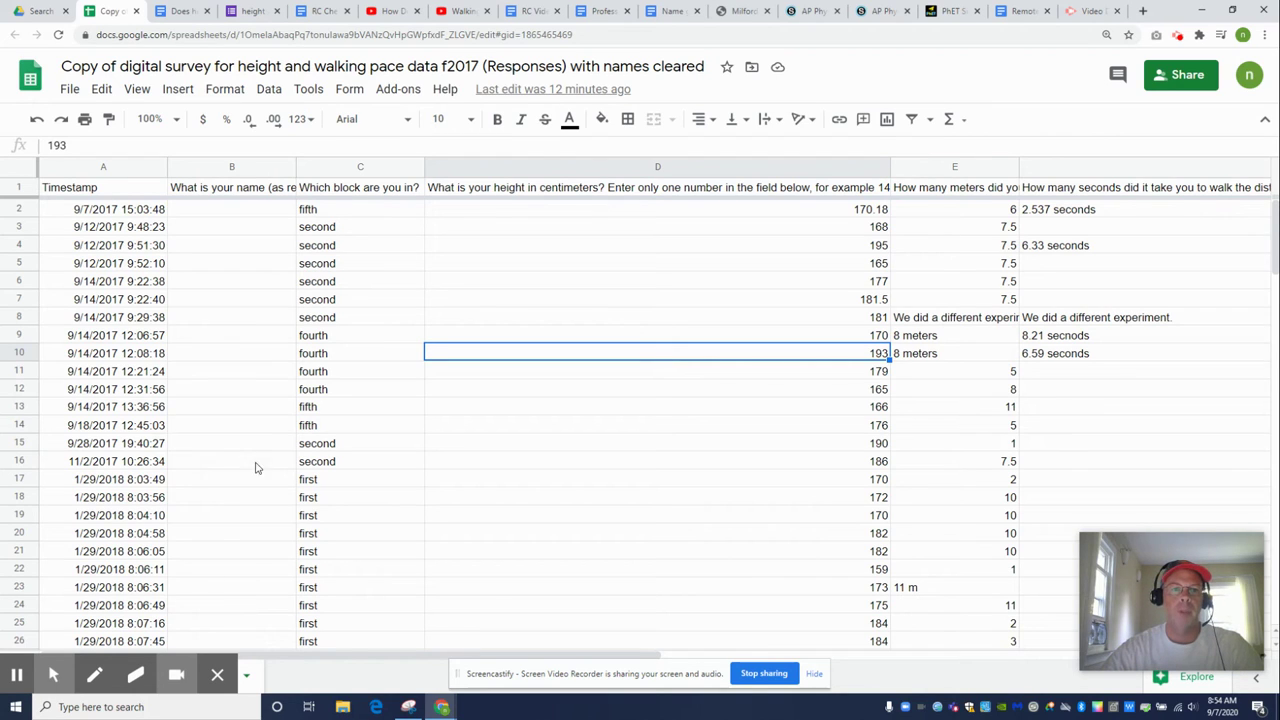
Look through the spreadsheet's File menu, then dismiss it by selecting cell D7
{"action": "mouse_move", "coordinate": [221, 660]}
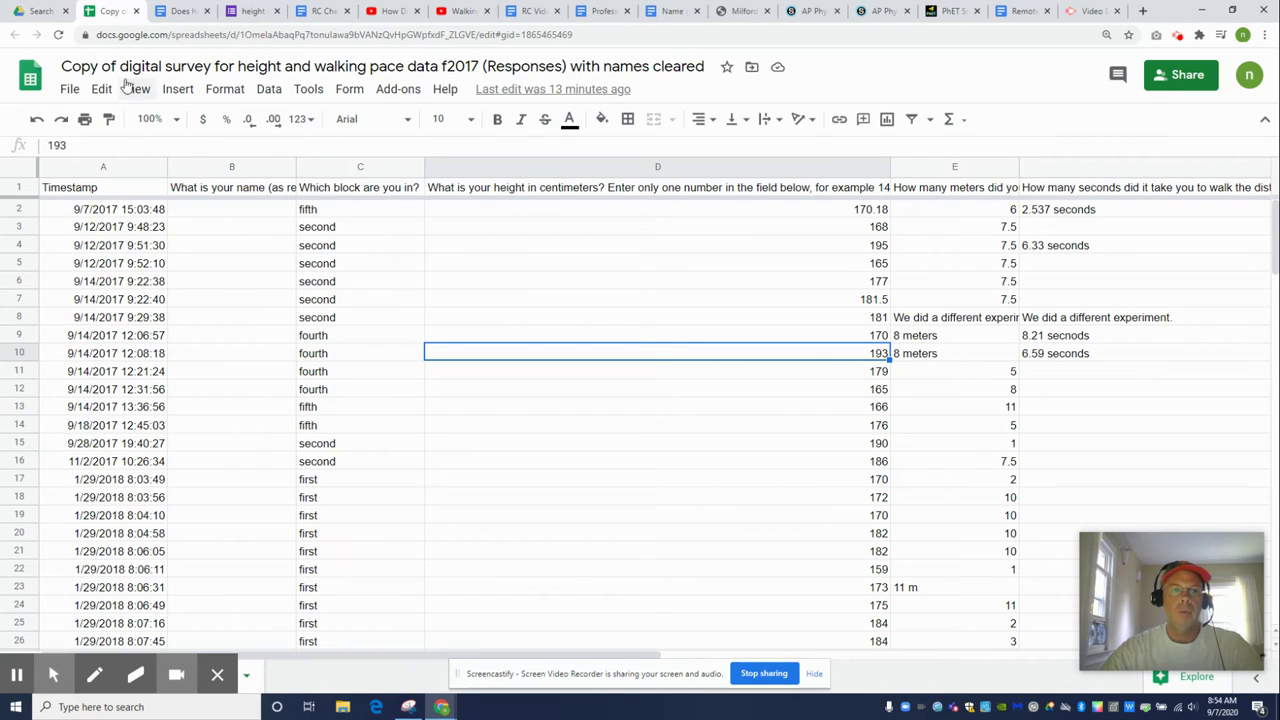
{"action": "left_click", "coordinate": [69, 89]}
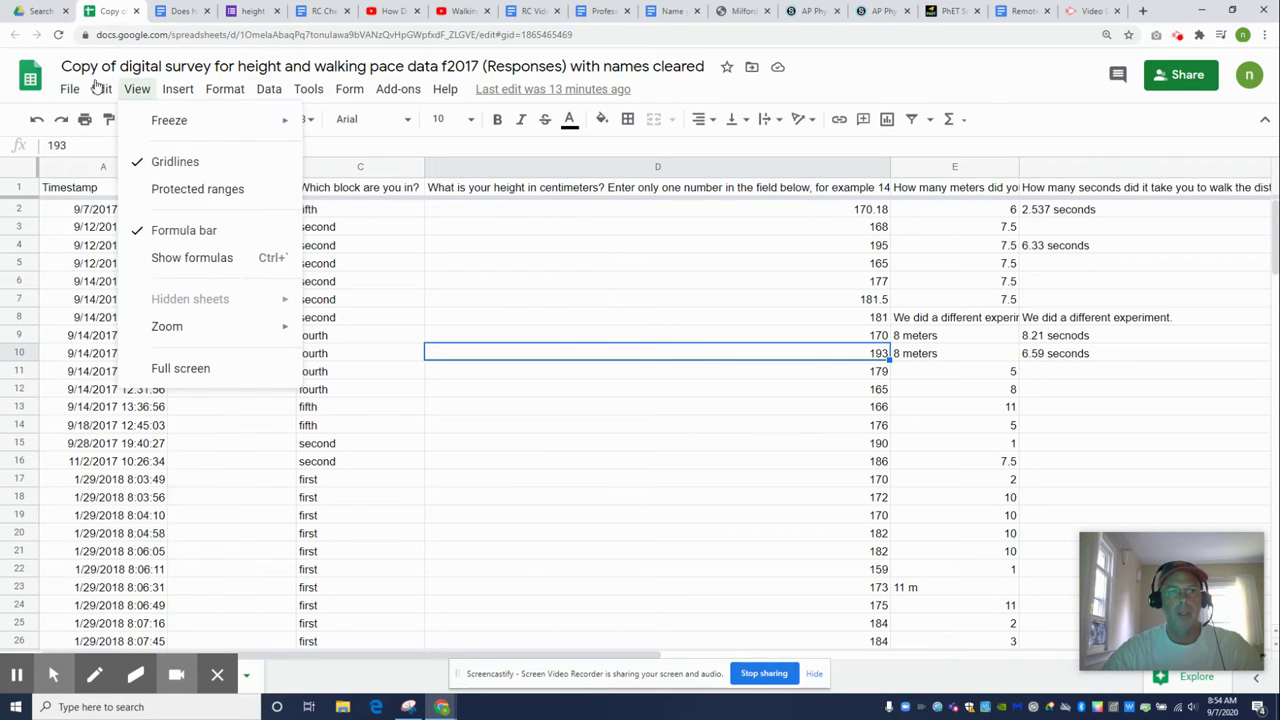
{"action": "mouse_move", "coordinate": [101, 89]}
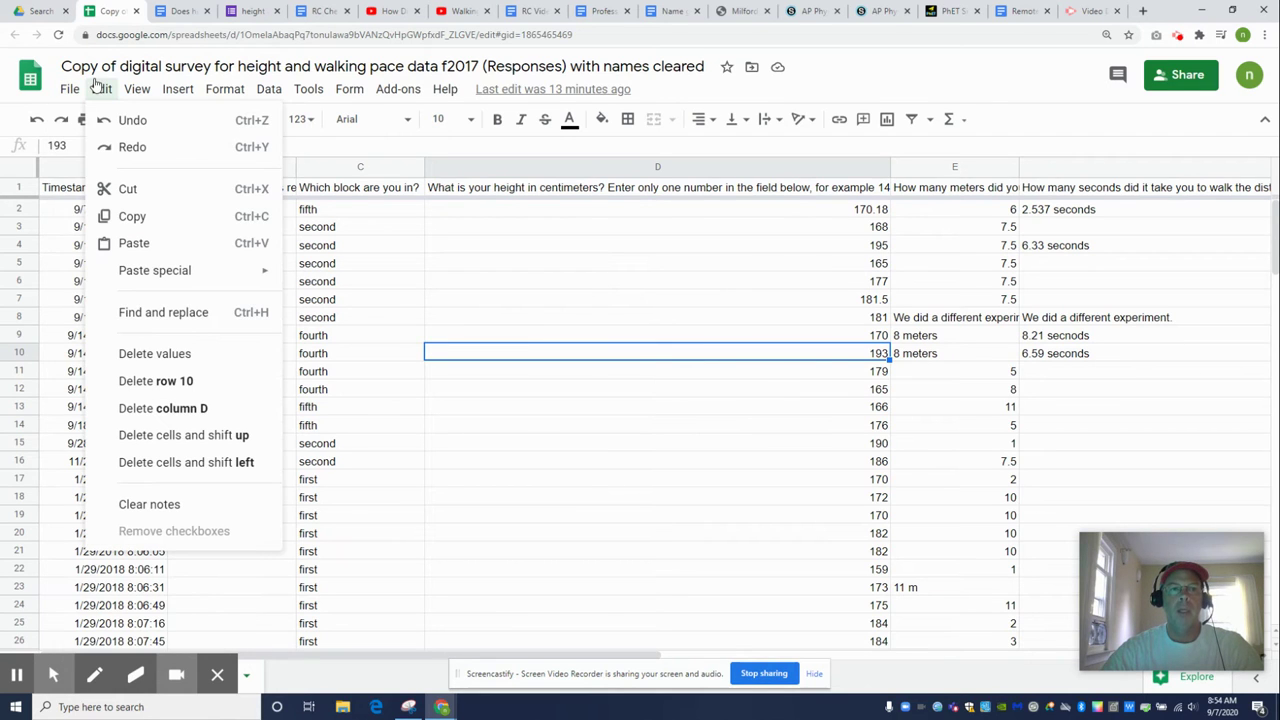
{"action": "left_click", "coordinate": [578, 300]}
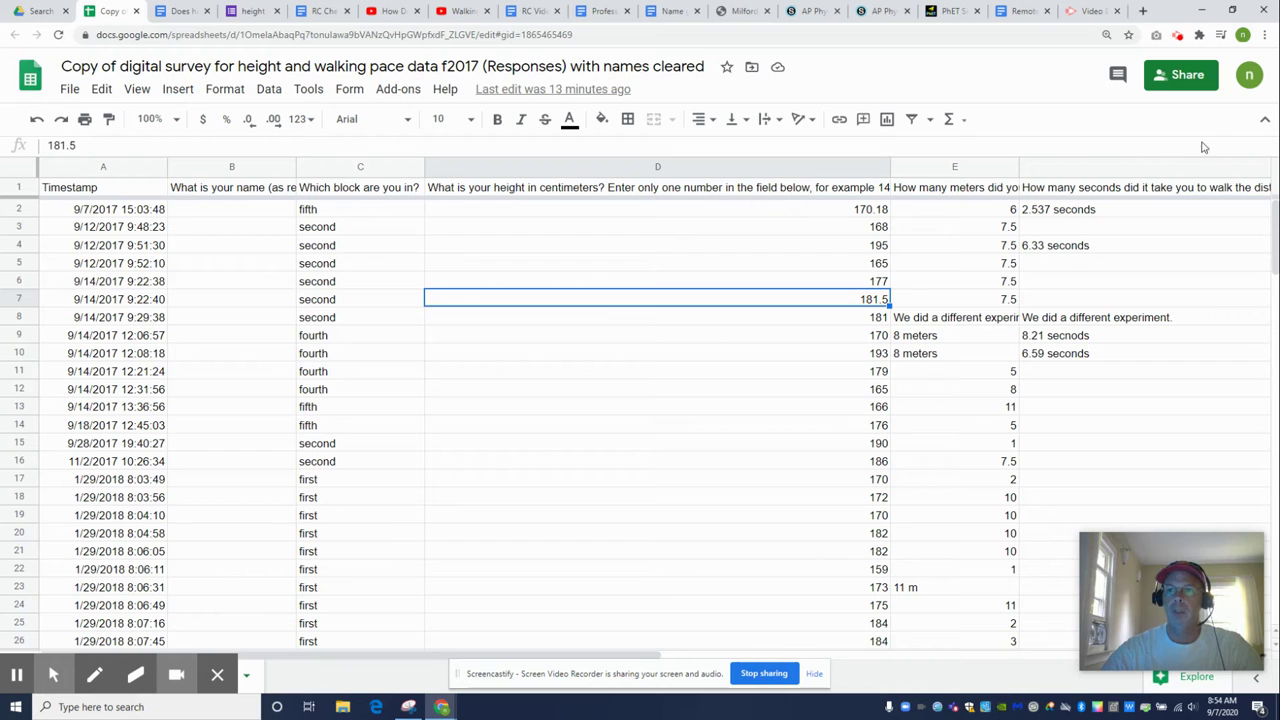
Make the survey sheet viewable by anyone with the link and copy its link
{"action": "left_click", "coordinate": [1195, 80]}
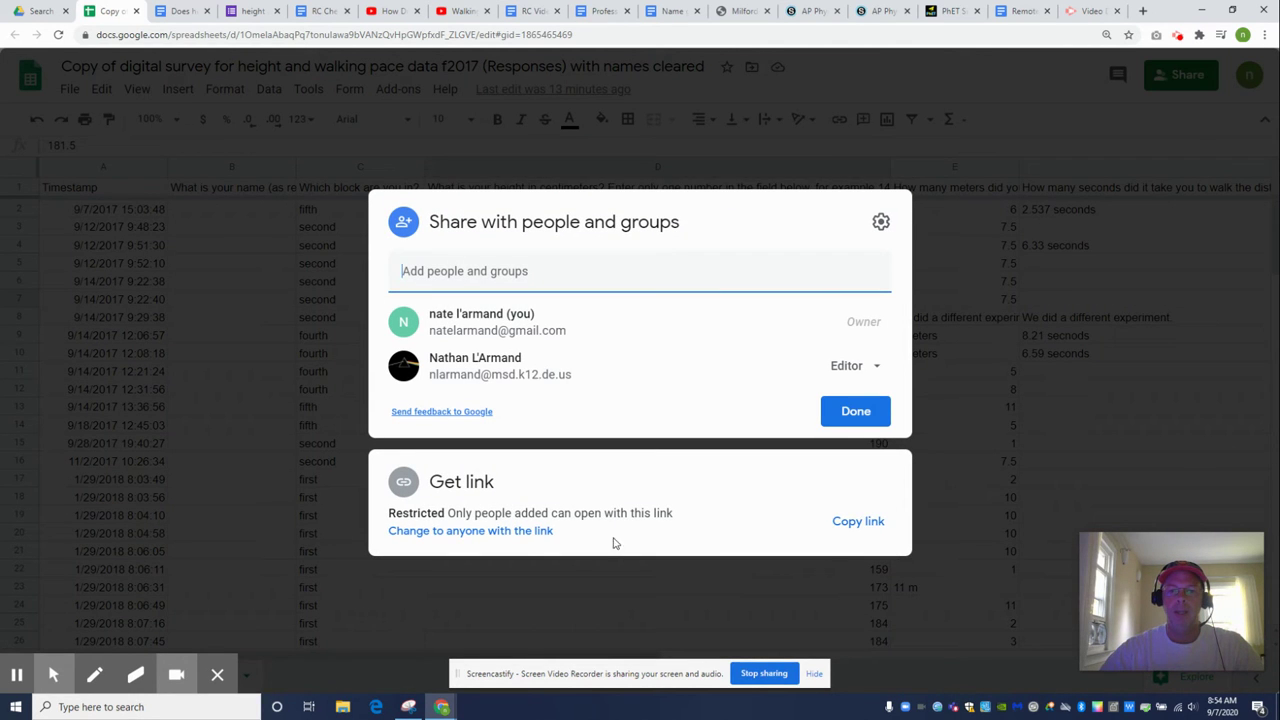
{"action": "left_click", "coordinate": [506, 533]}
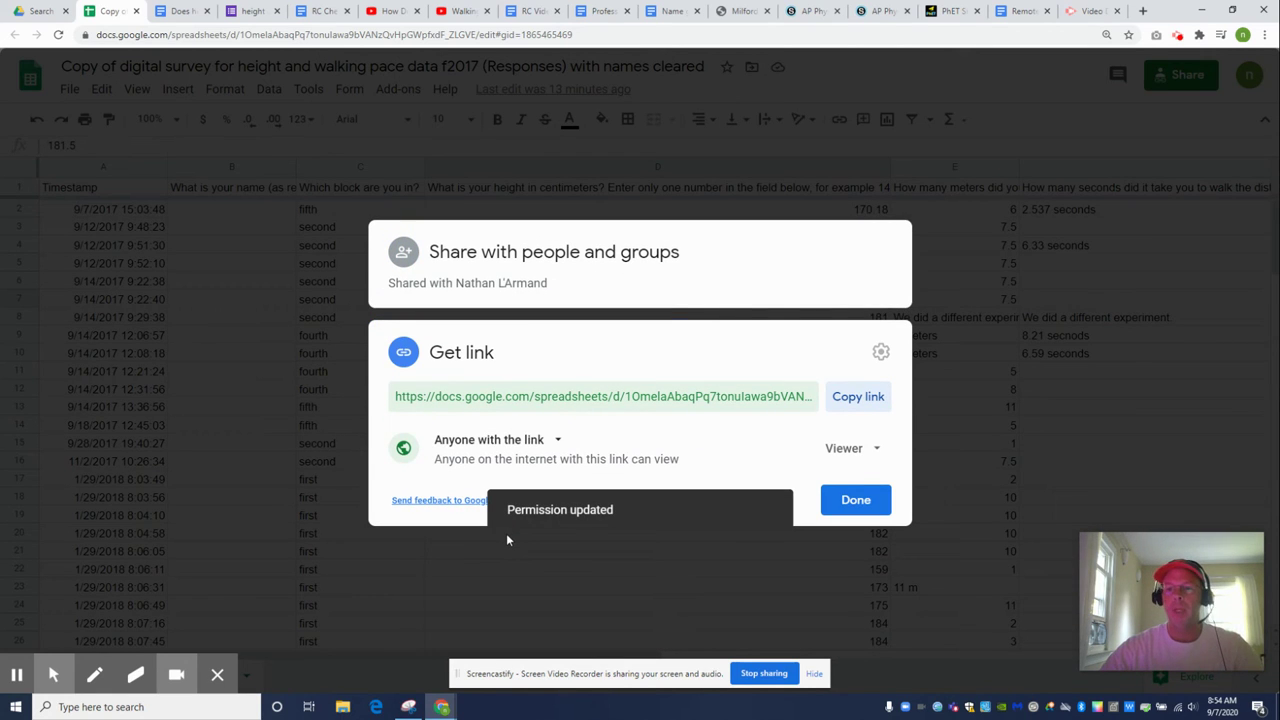
{"action": "left_click", "coordinate": [857, 400]}
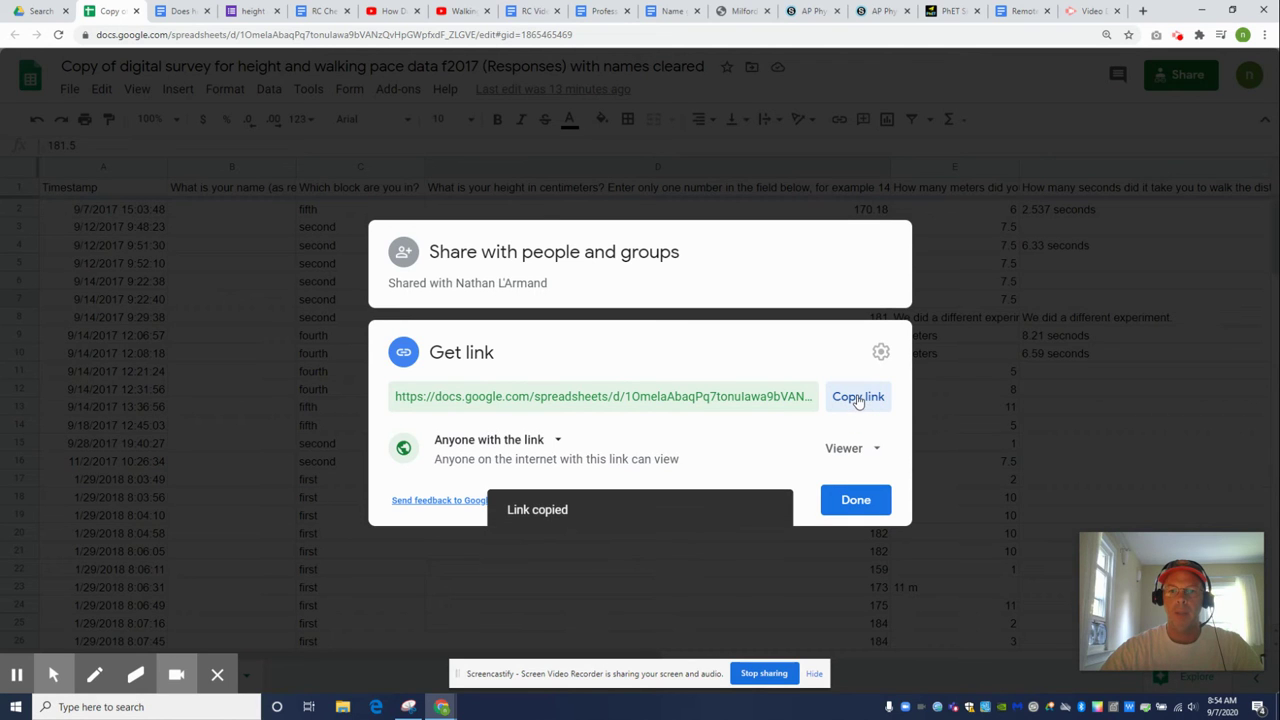
{"action": "left_click", "coordinate": [855, 501]}
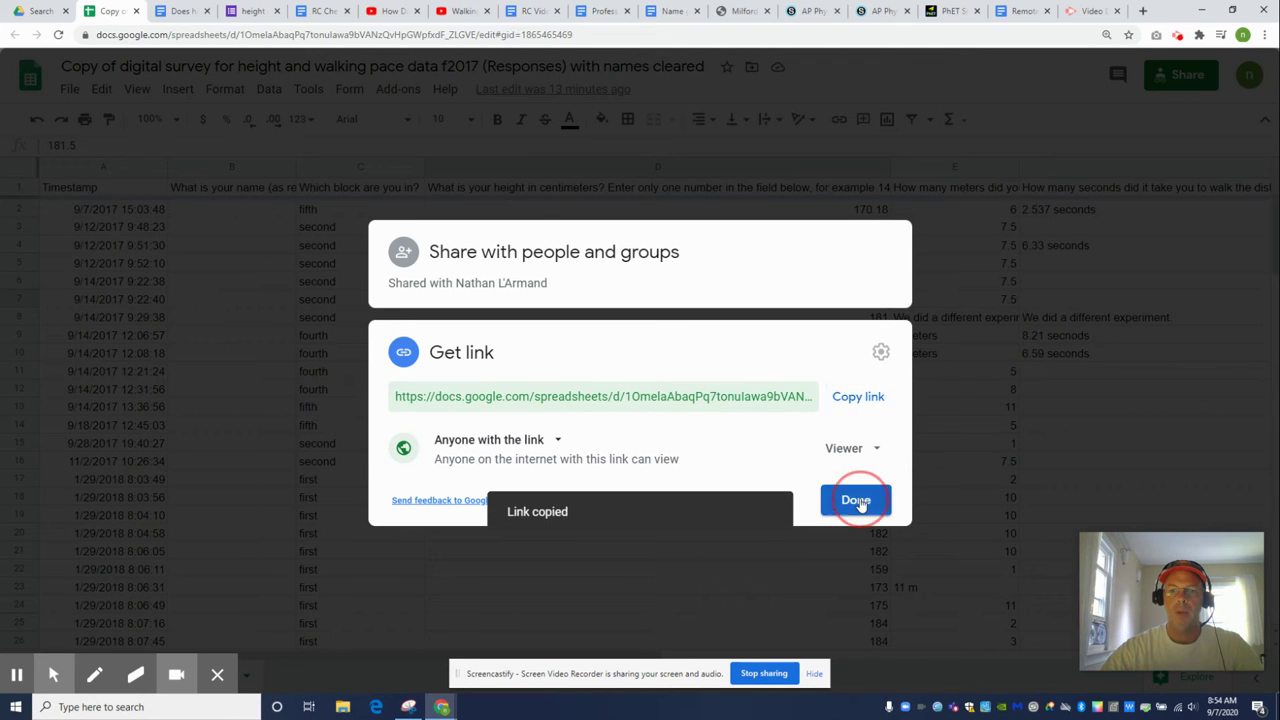
{"action": "left_click", "coordinate": [812, 11]}
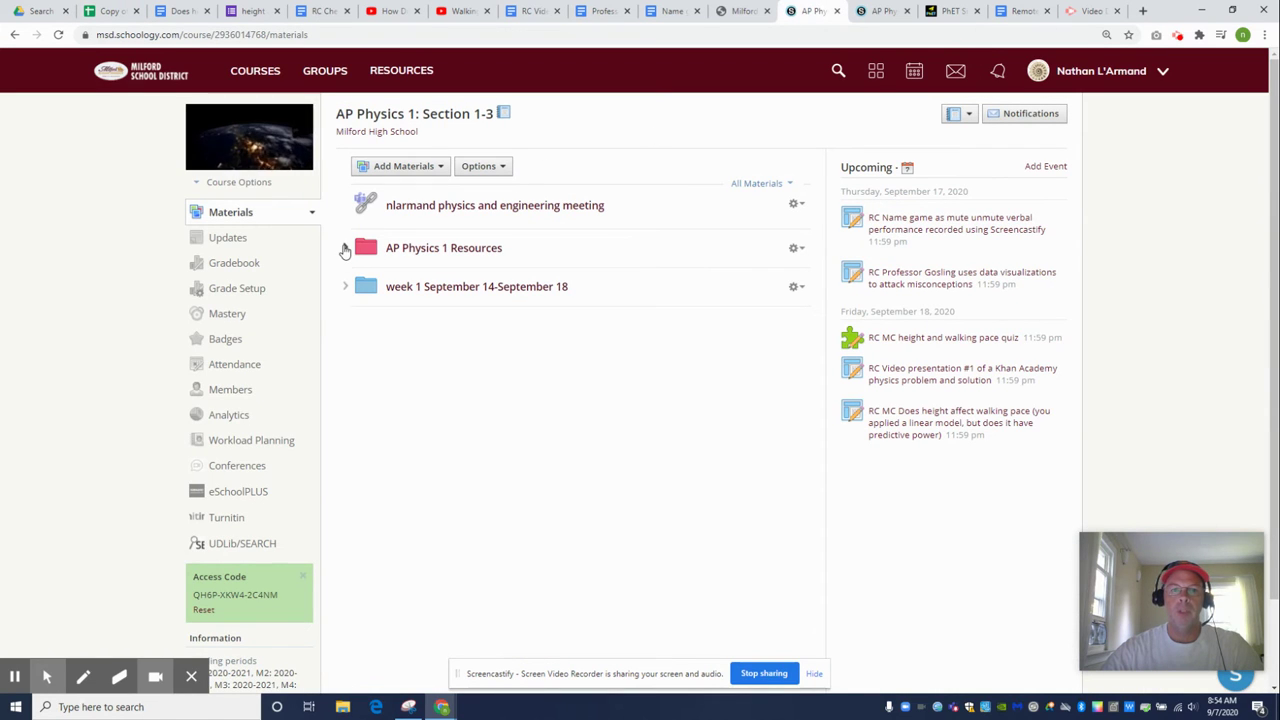
In the AP Physics 1 peer discussion, write the comment 'Classroom set of height and walking pace data'
{"action": "left_click", "coordinate": [345, 247]}
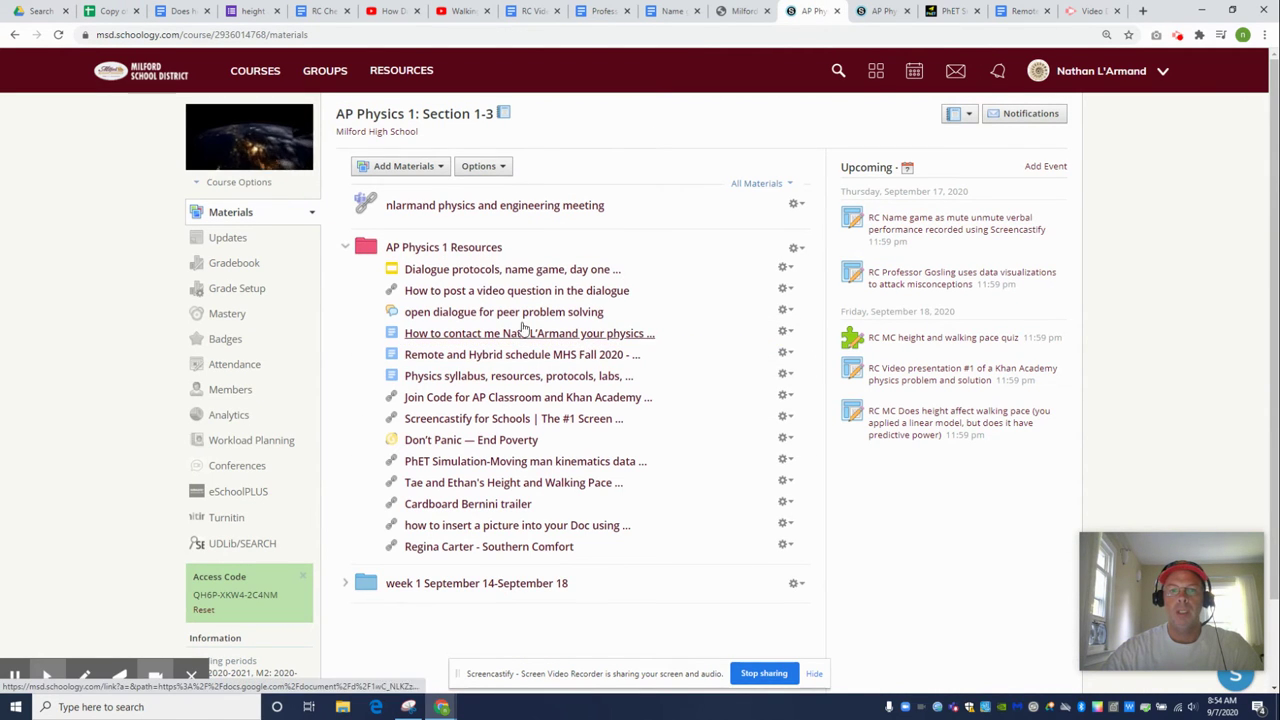
{"action": "left_click", "coordinate": [415, 315]}
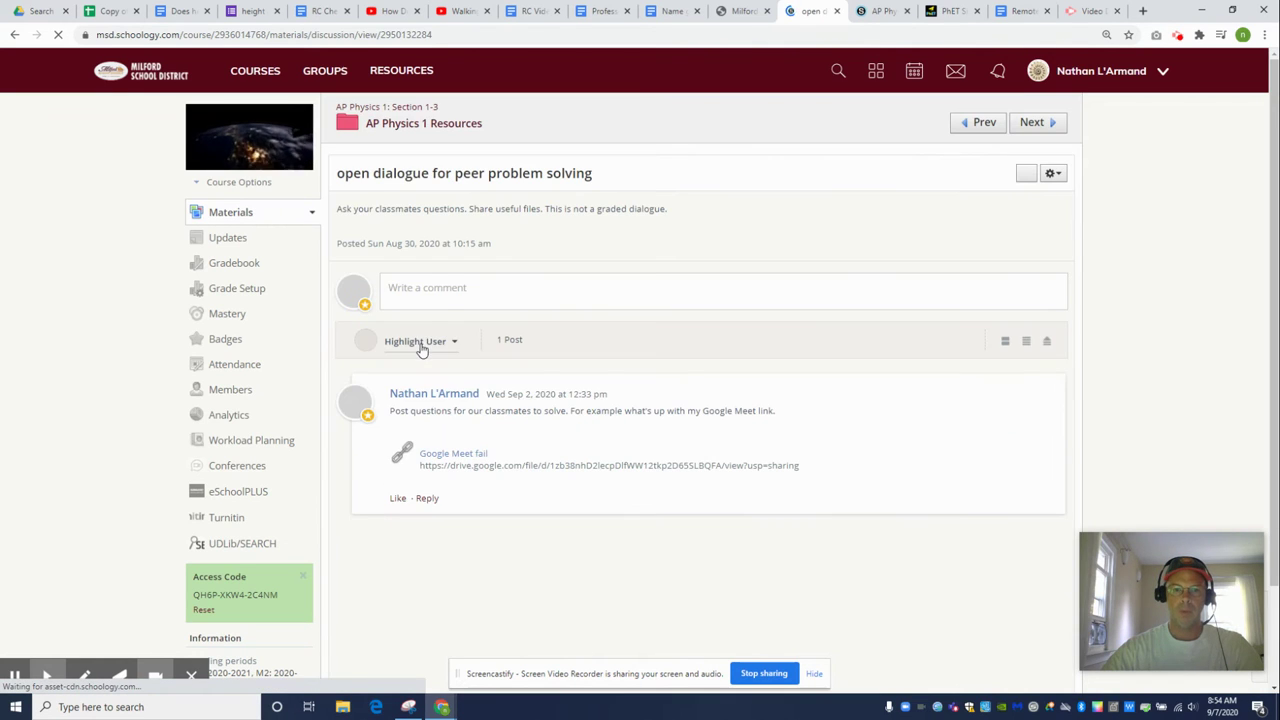
{"action": "left_click", "coordinate": [447, 291]}
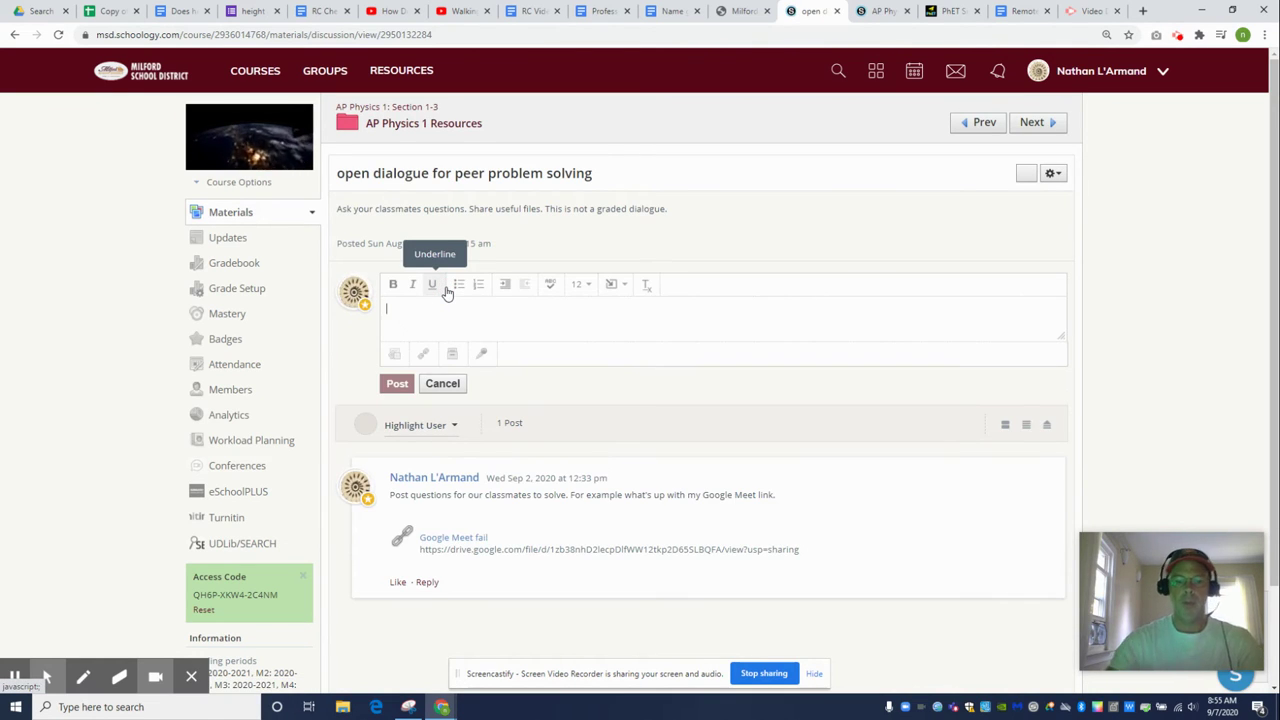
{"action": "type", "text": "Class"}
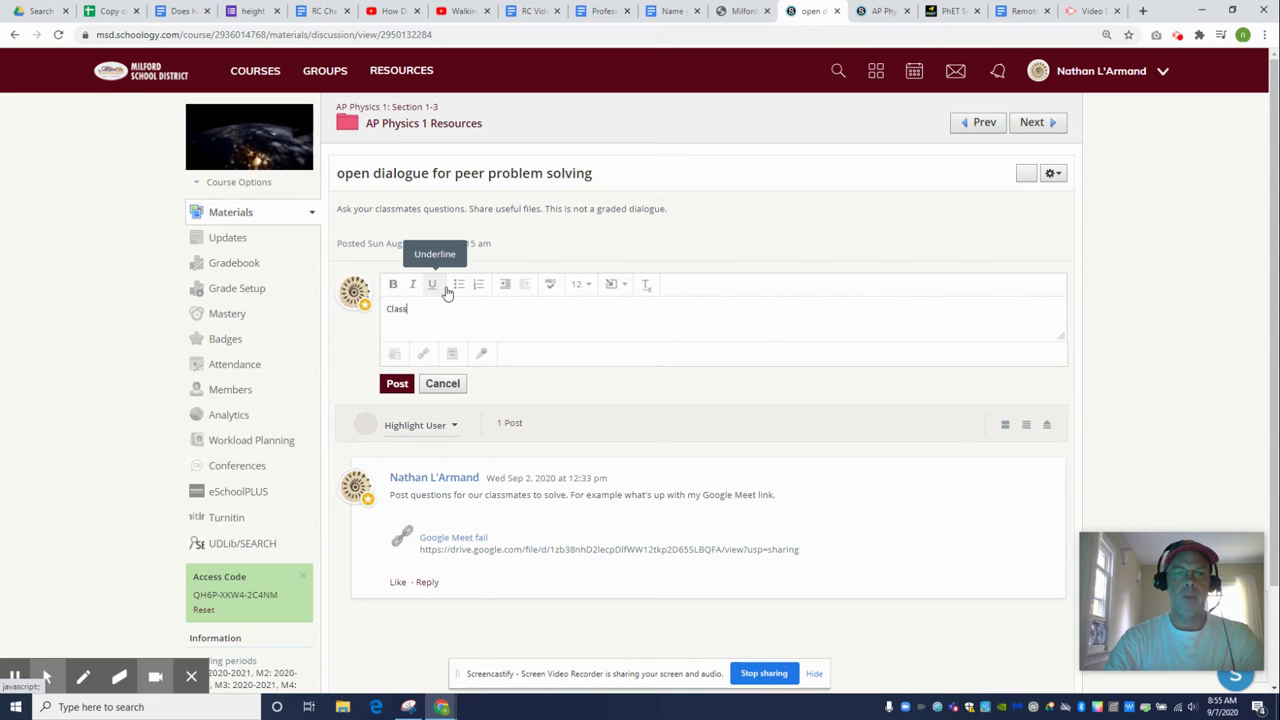
{"action": "type", "text": "room set"}
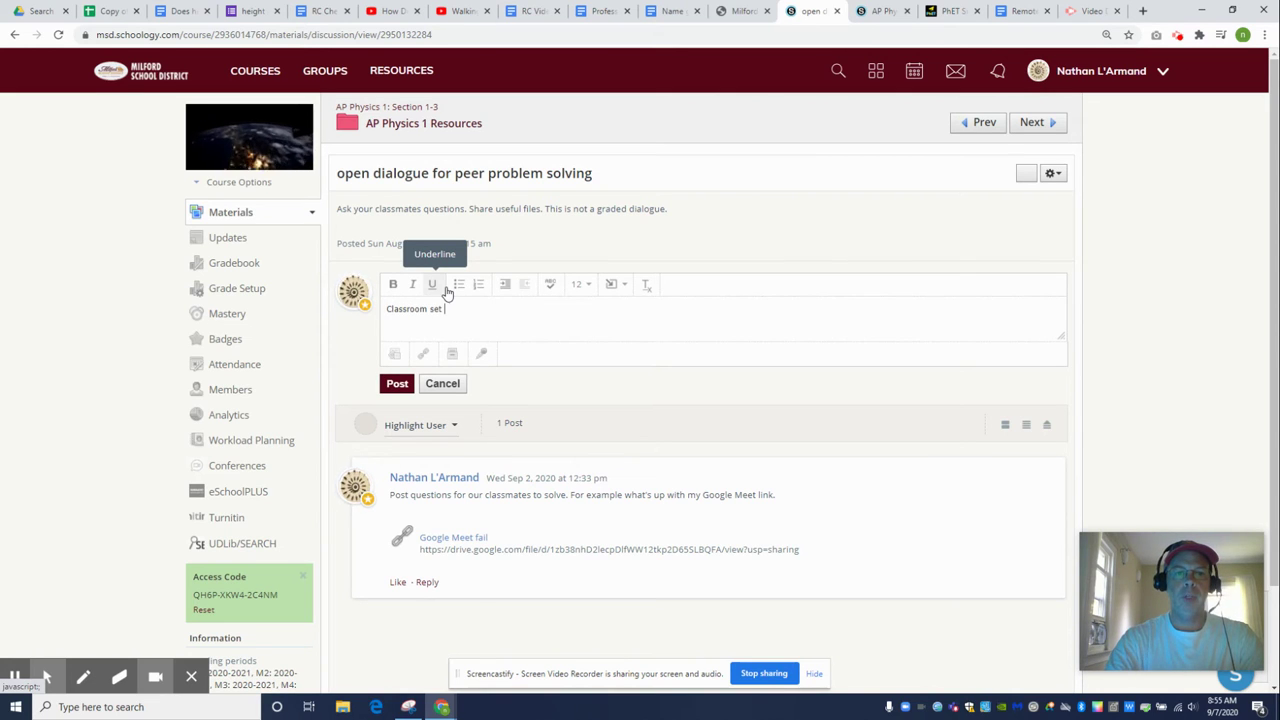
{"action": "type", "text": " of height and"}
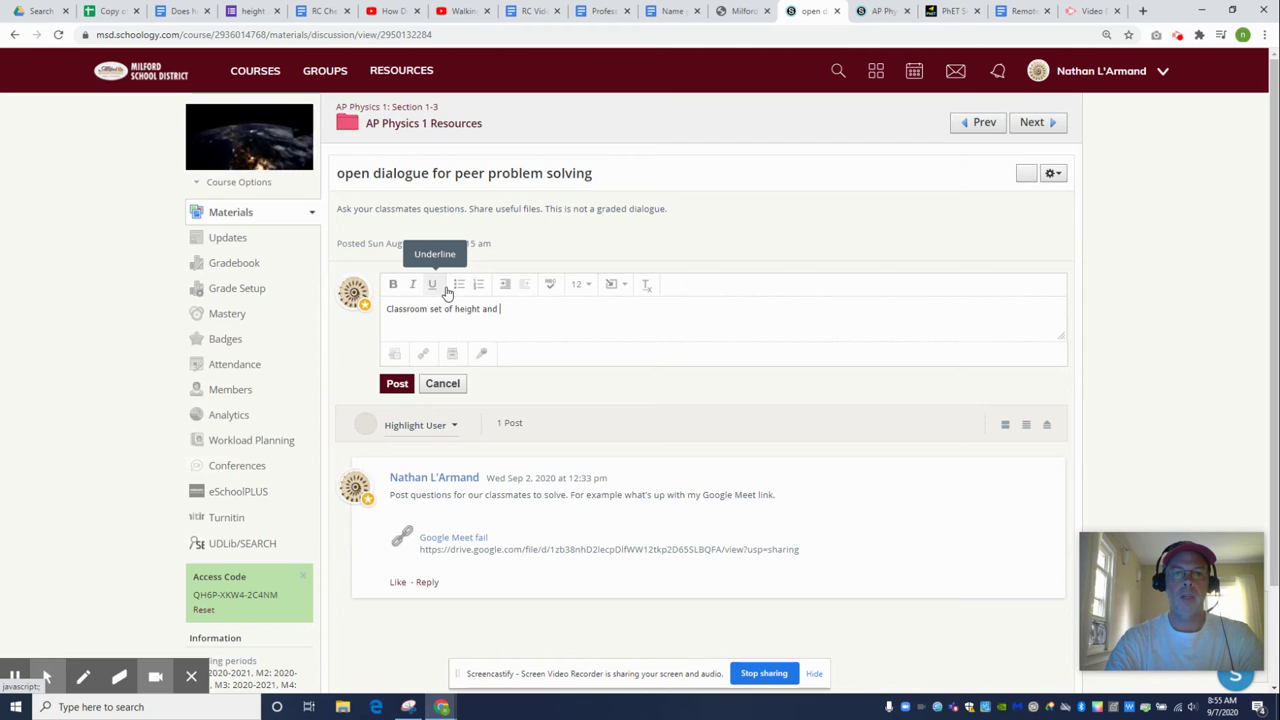
{"action": "type", "text": " walking pace data"}
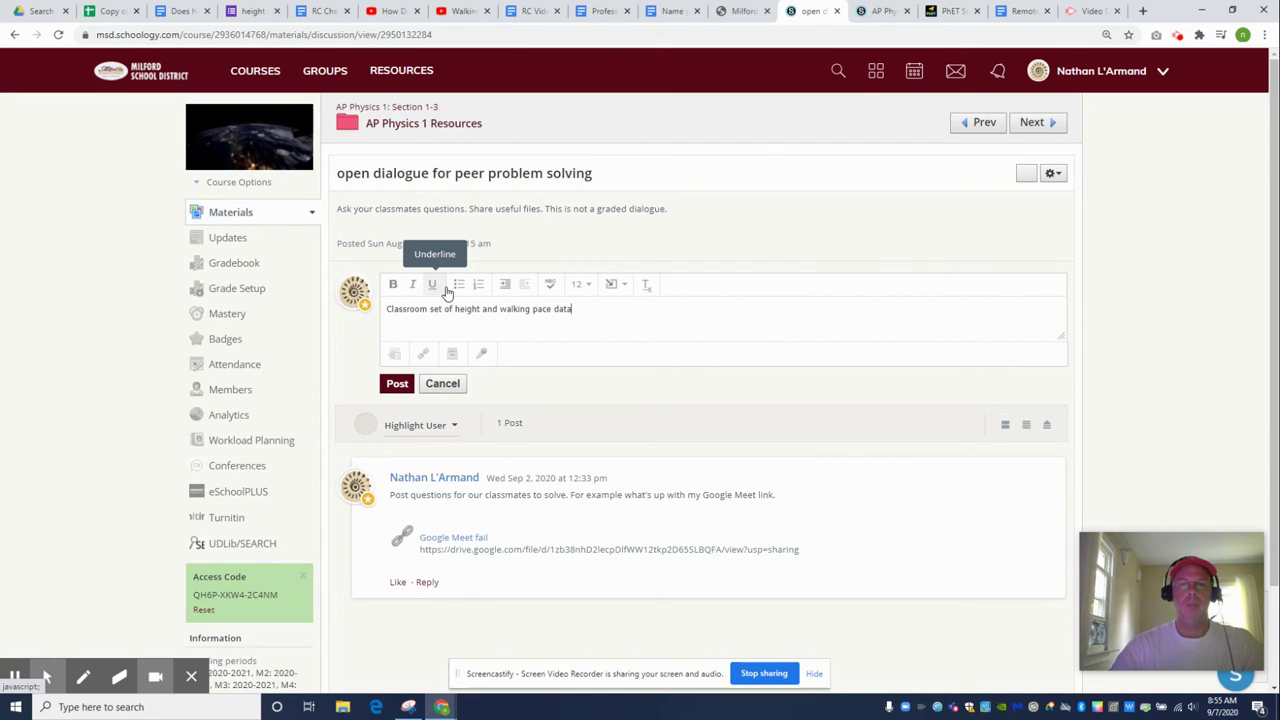
Attach the pasted spreadsheet link titled 'old sample set' and post the comment
{"action": "left_click", "coordinate": [423, 354]}
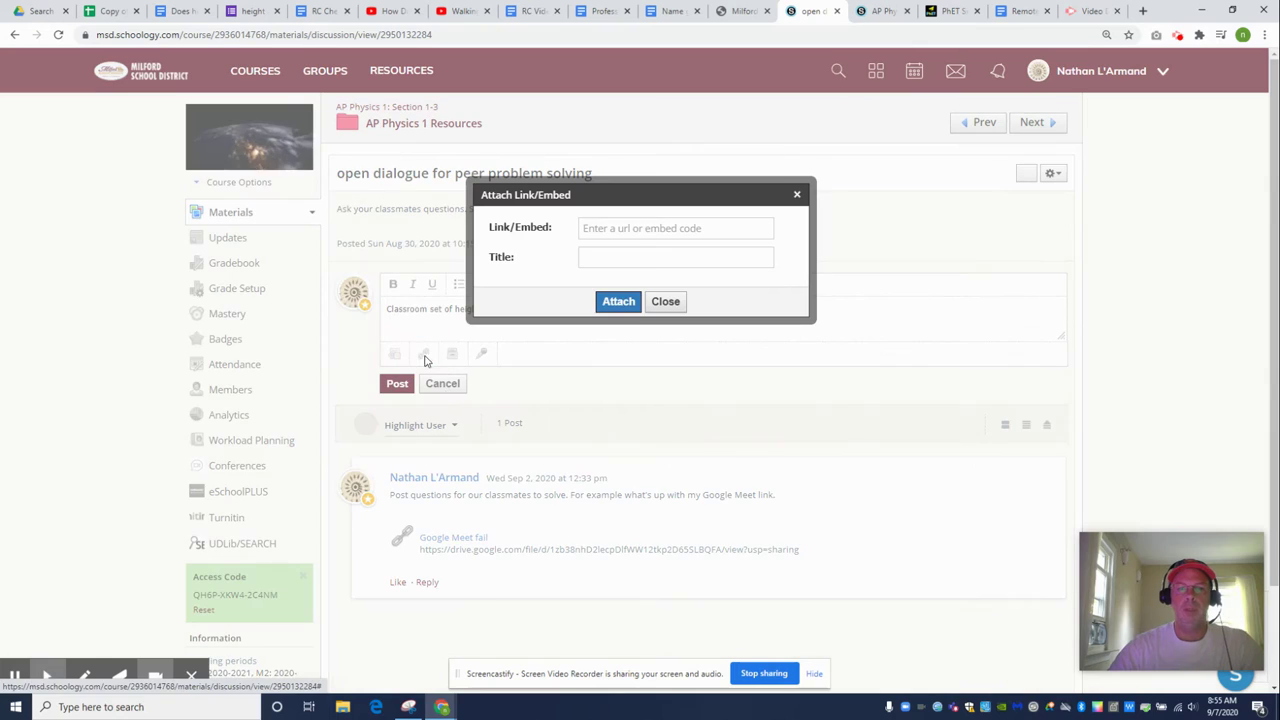
{"action": "left_click", "coordinate": [700, 228]}
{"action": "right_click", "coordinate": [703, 234]}
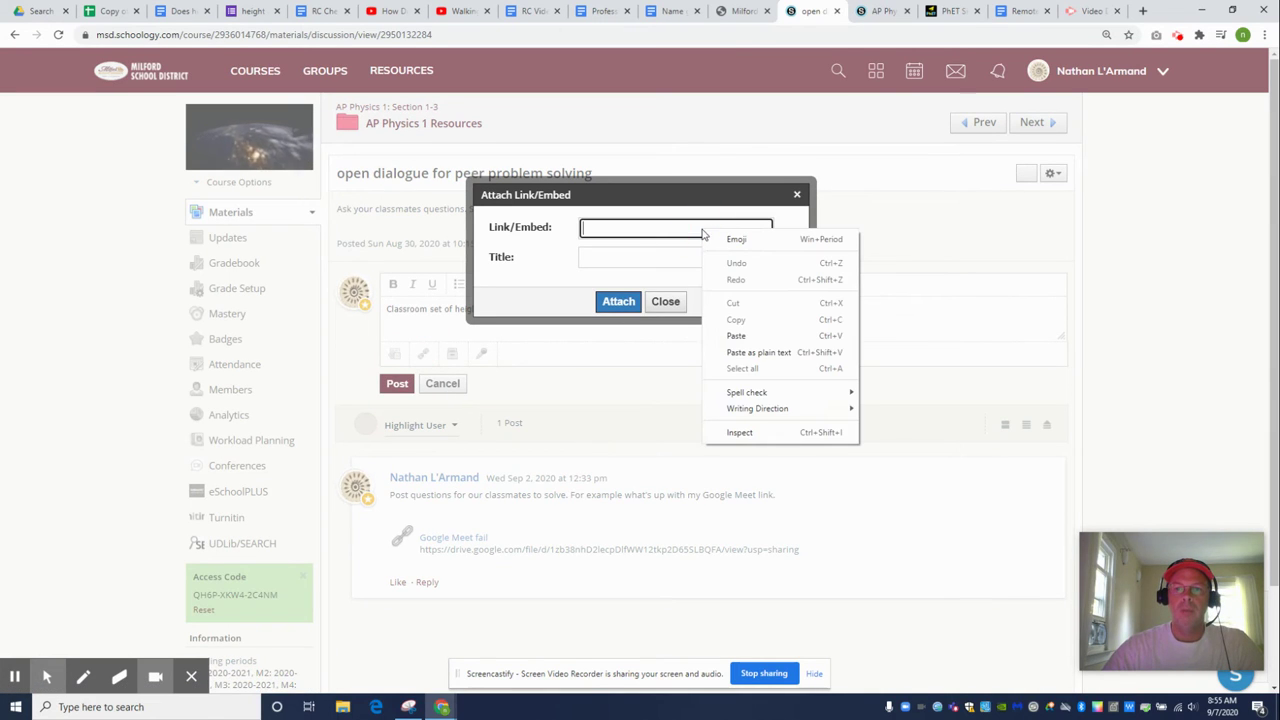
{"action": "left_click", "coordinate": [737, 336]}
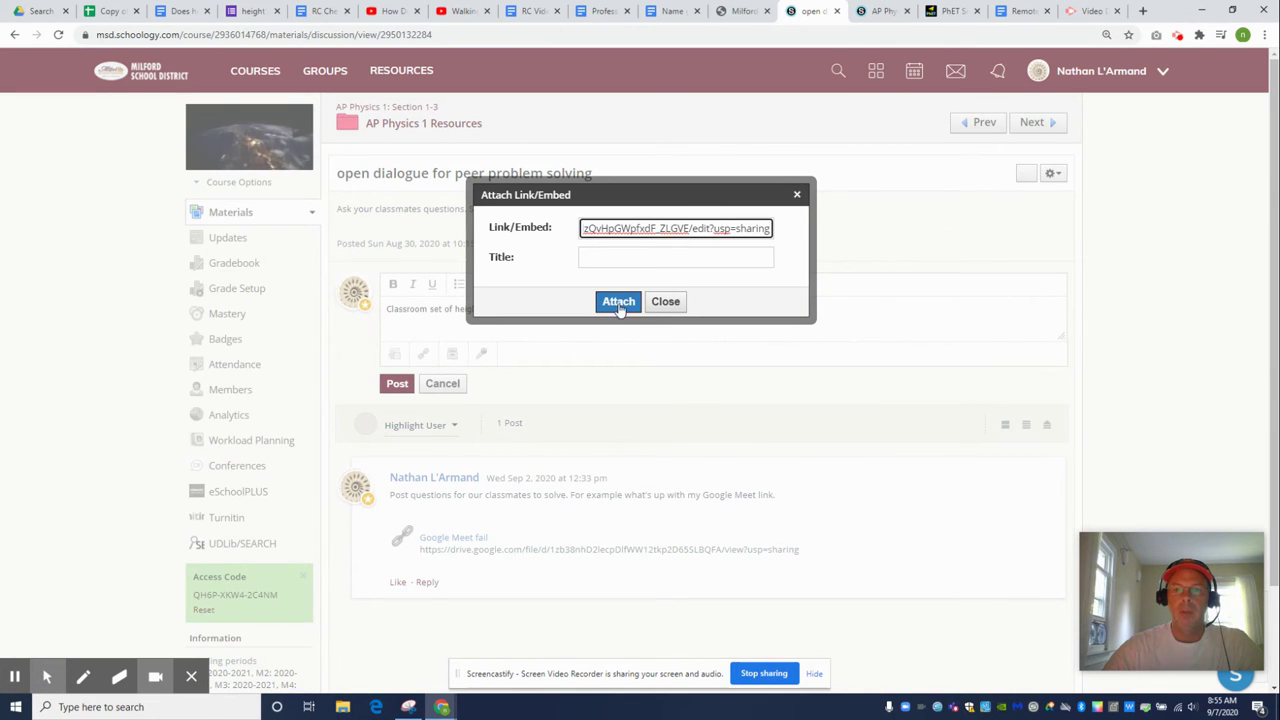
{"action": "left_click", "coordinate": [625, 258]}
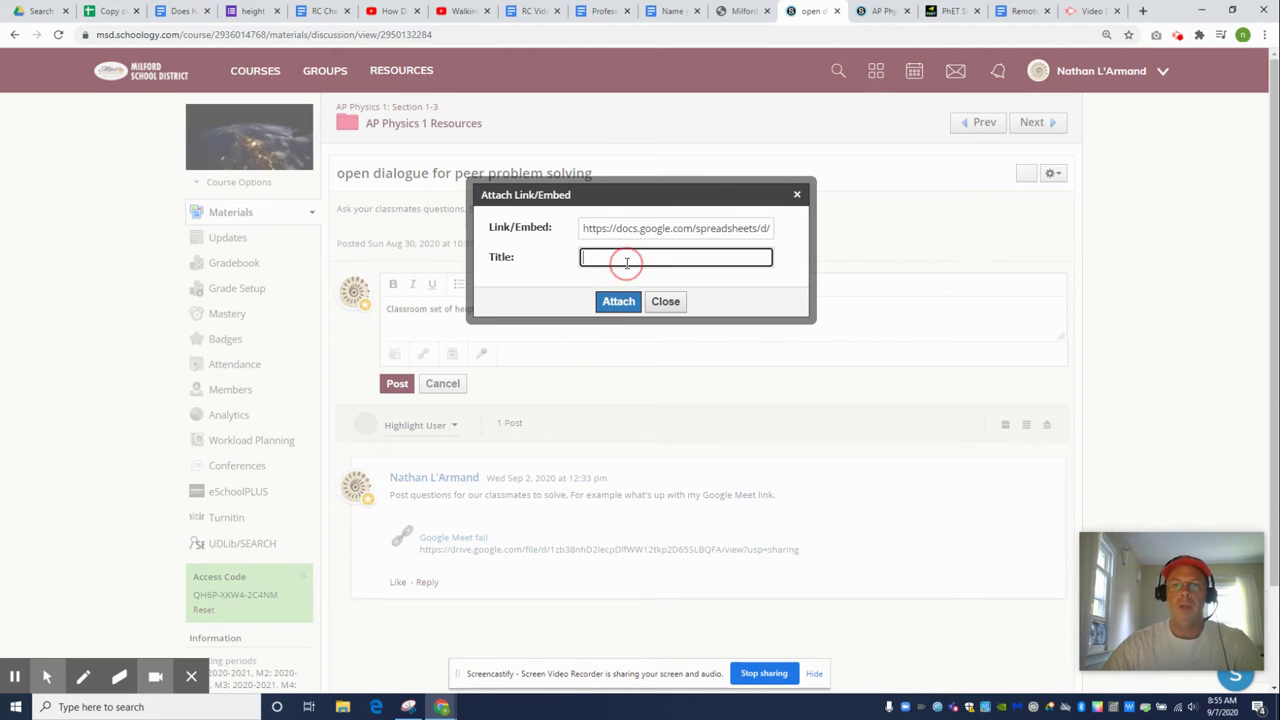
{"action": "type", "text": "old"}
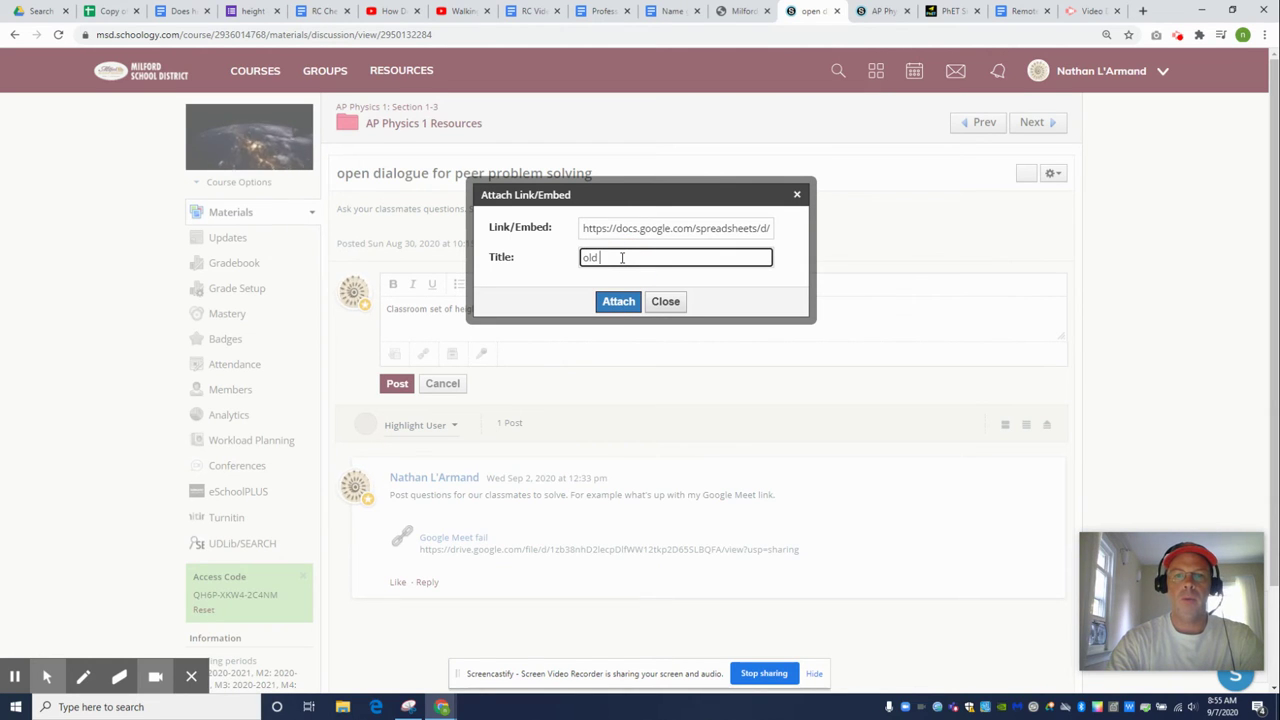
{"action": "type", "text": " sample set"}
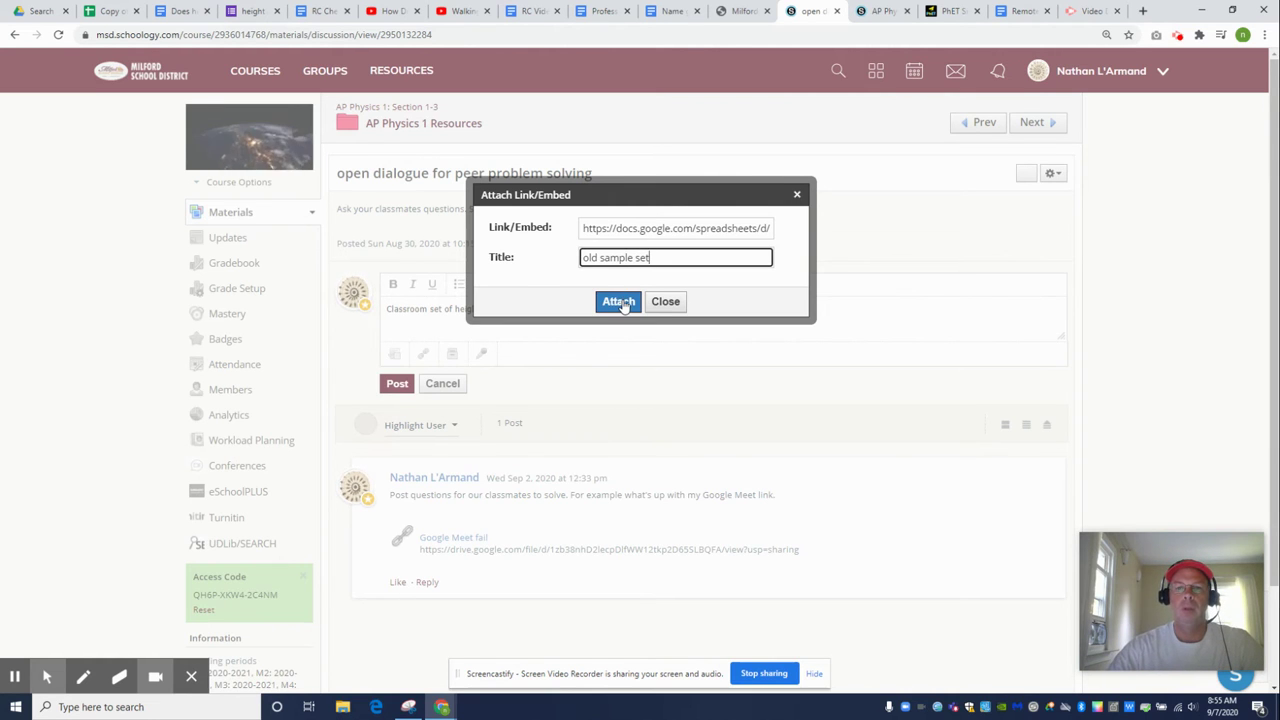
{"action": "left_click", "coordinate": [620, 301]}
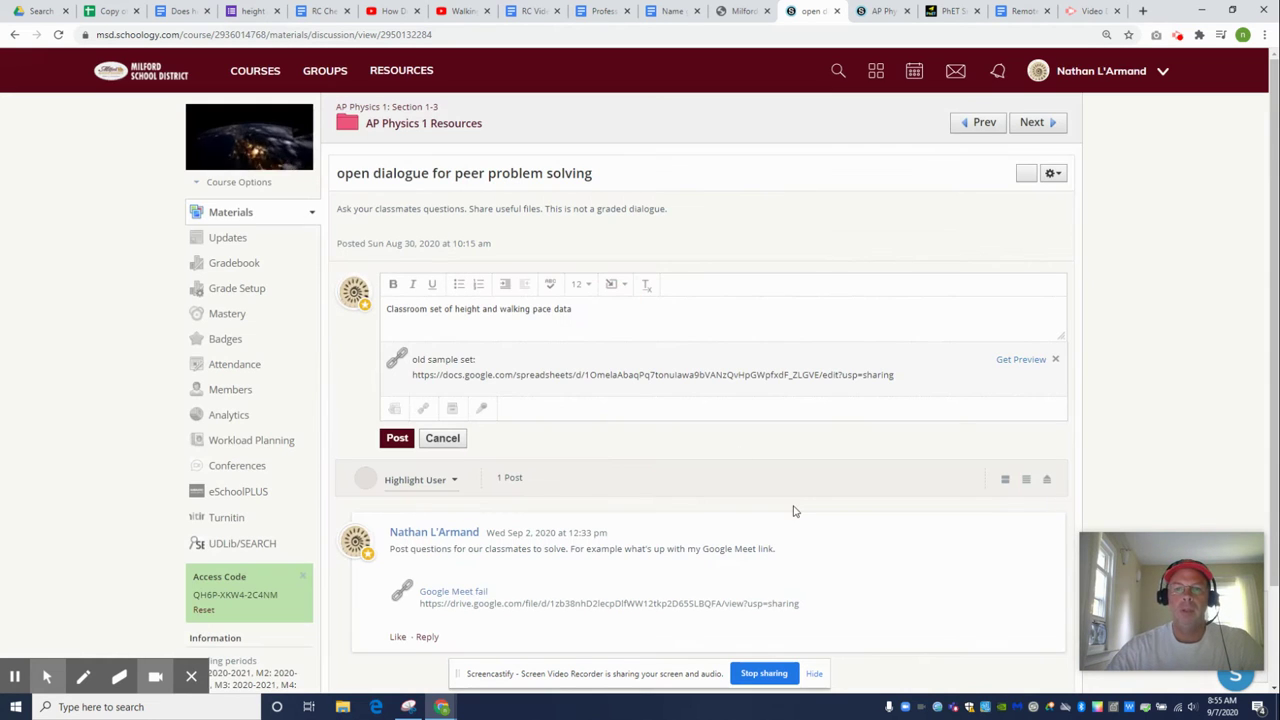
{"action": "left_click", "coordinate": [400, 438]}
{"action": "scroll", "coordinate": [620, 528], "scroll_direction": "down", "scroll_amount": 1}
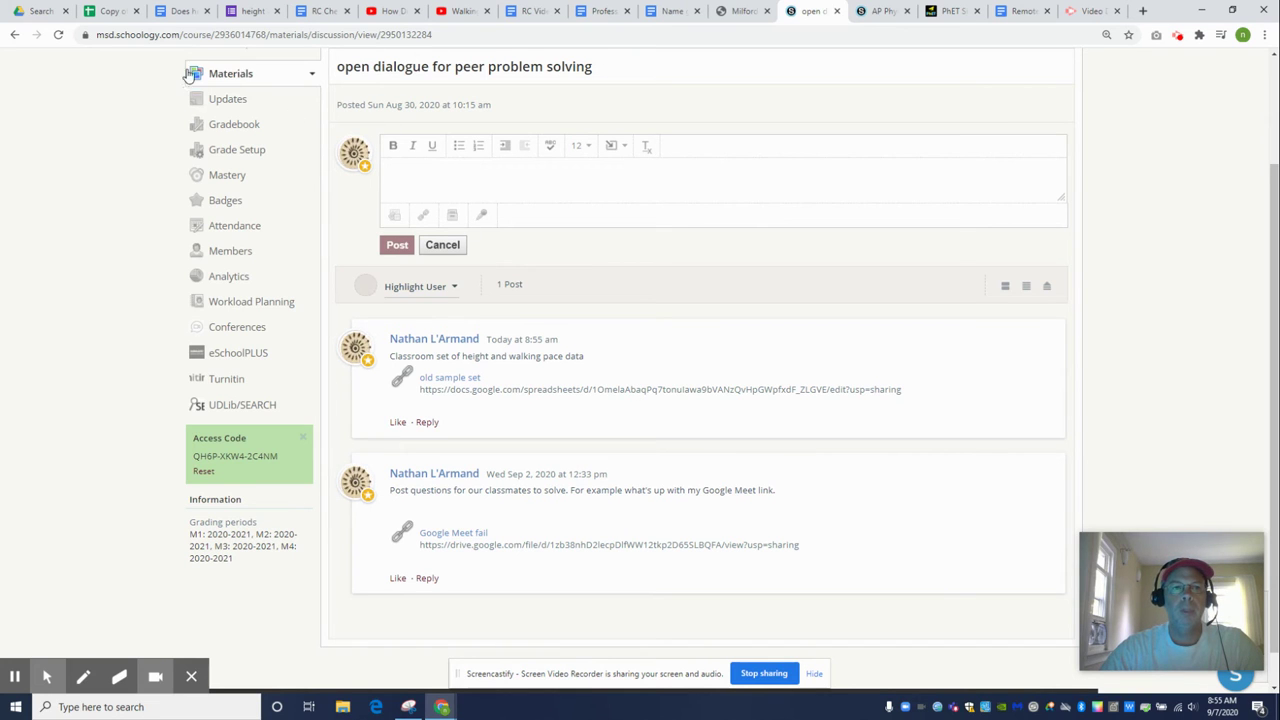
{"action": "left_click", "coordinate": [112, 11]}
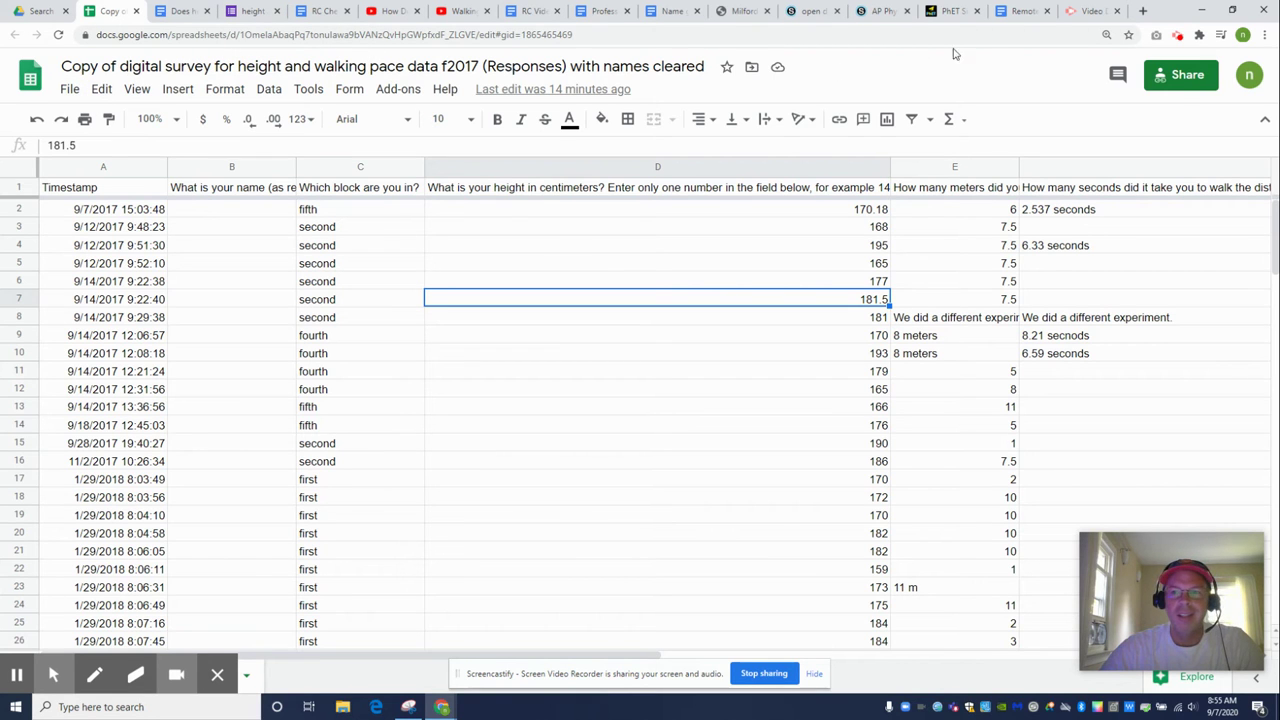
Keep General access as 'Anyone with the link' with the Viewer role and close sharing
{"action": "left_click", "coordinate": [1180, 84]}
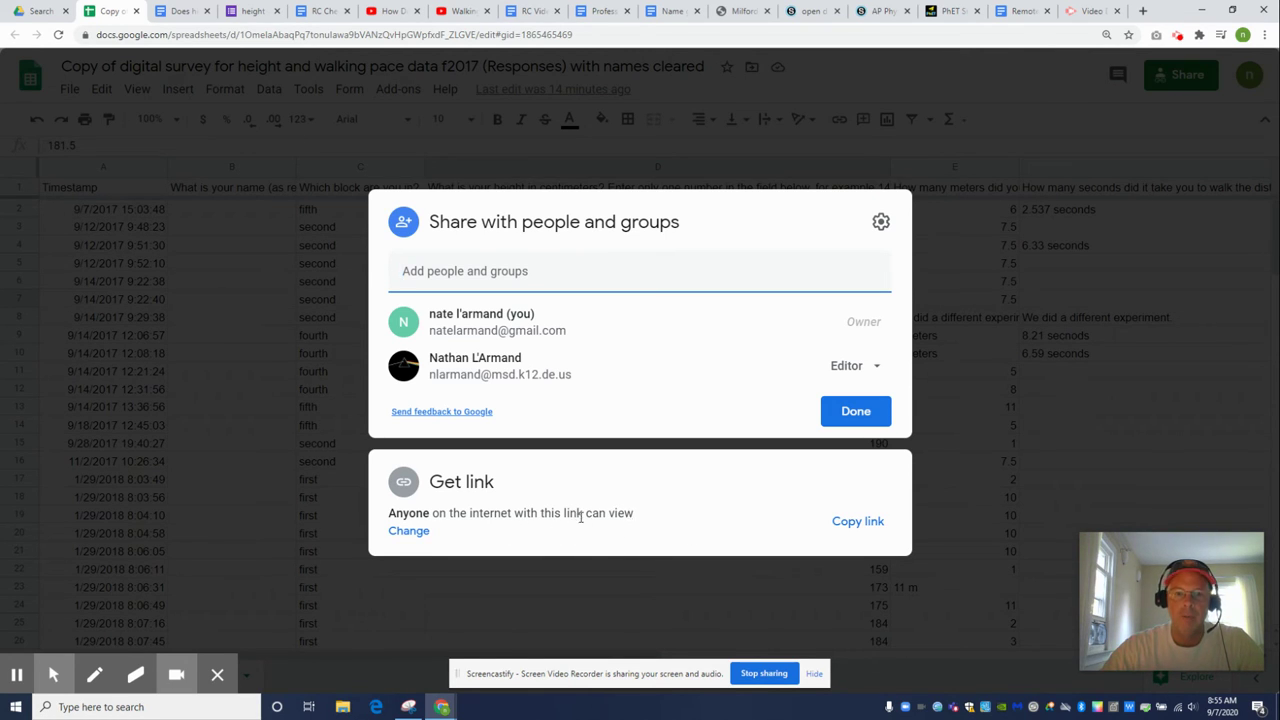
{"action": "left_click", "coordinate": [420, 535]}
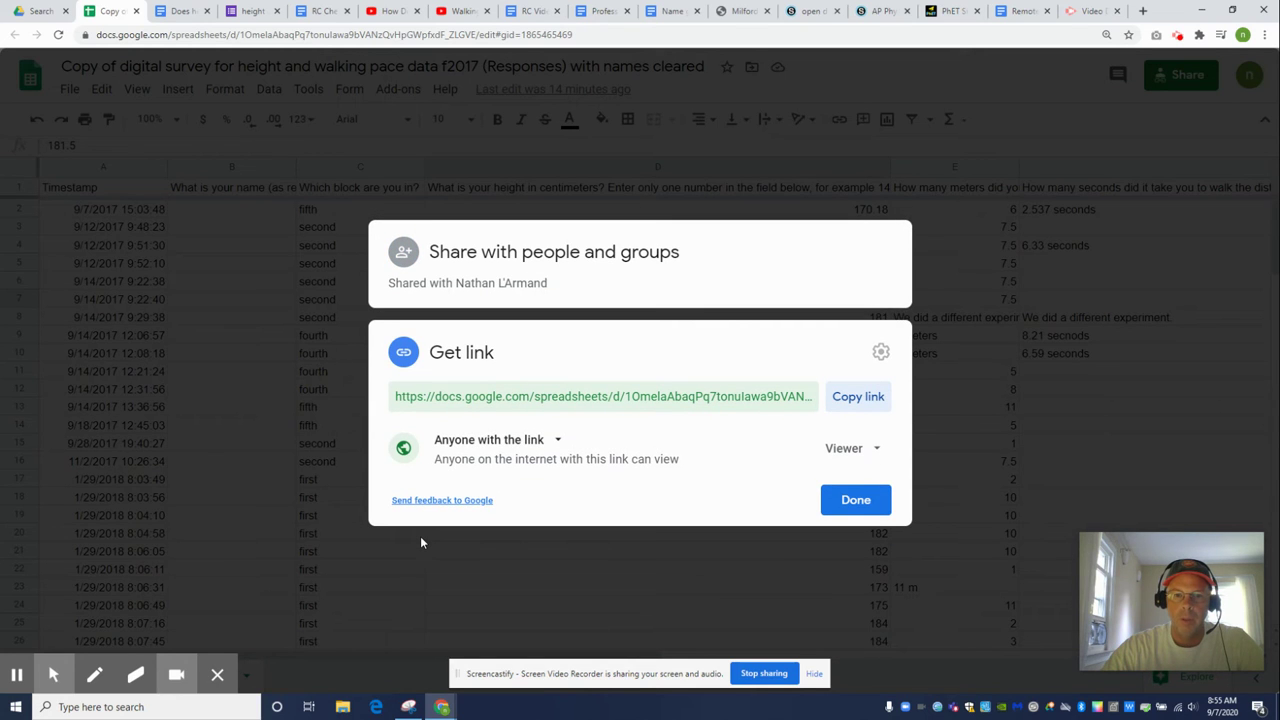
{"action": "left_click", "coordinate": [553, 443]}
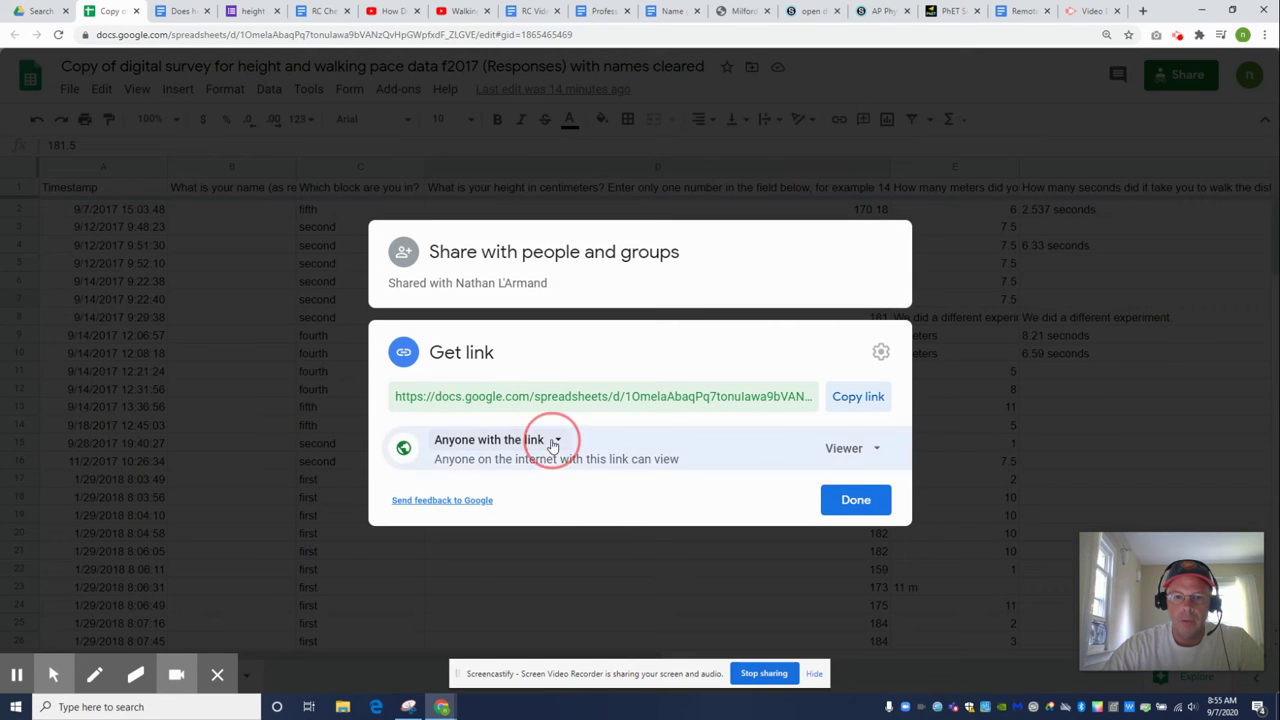
{"action": "left_click", "coordinate": [553, 443]}
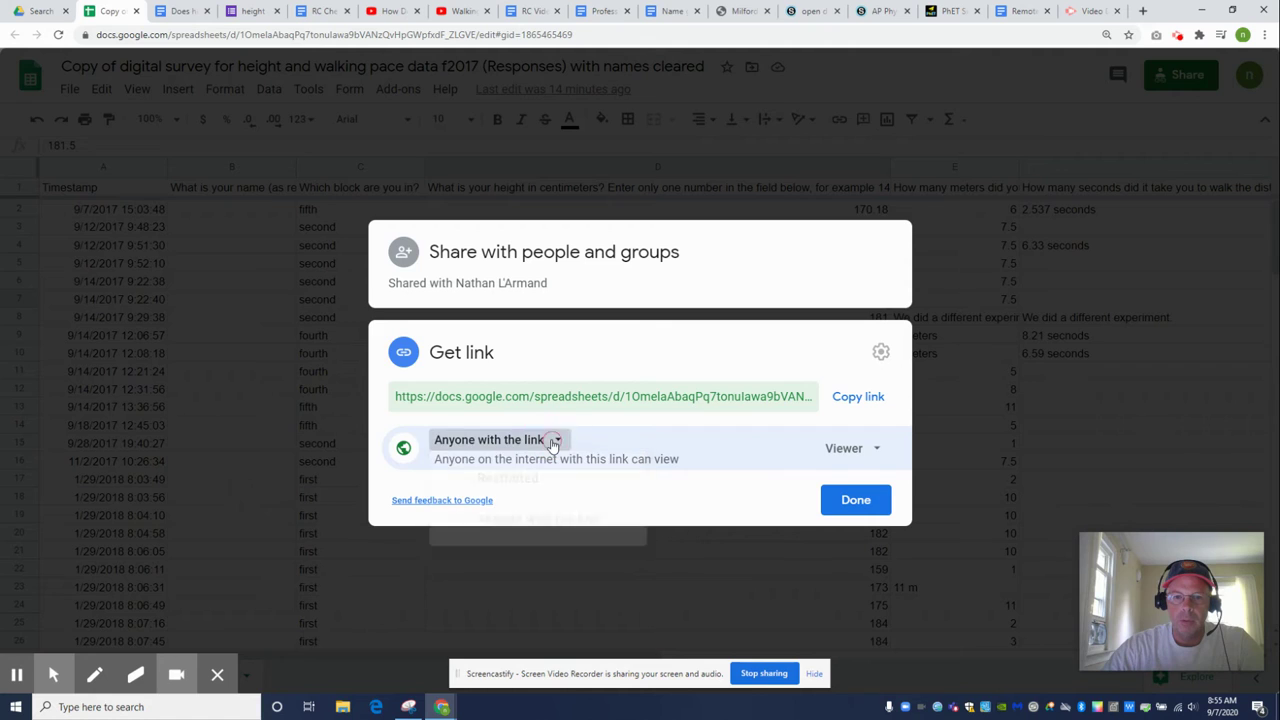
{"action": "left_click", "coordinate": [880, 450]}
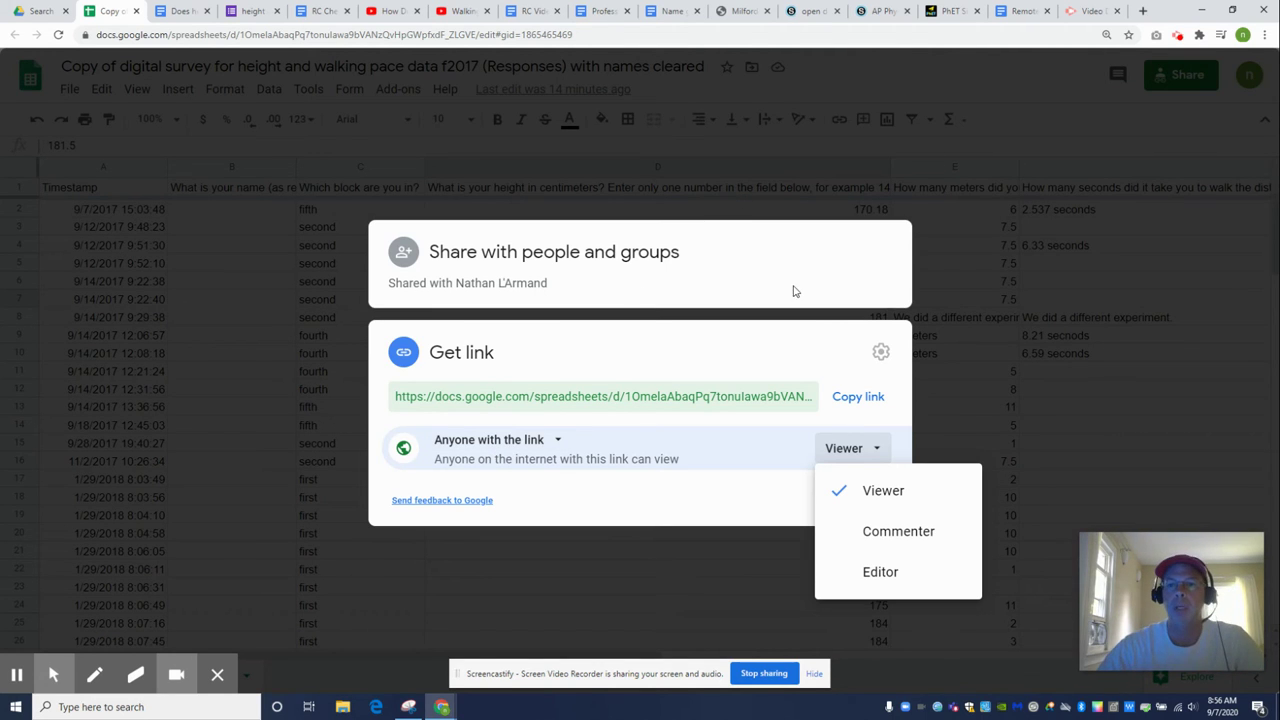
{"action": "left_click", "coordinate": [1036, 125]}
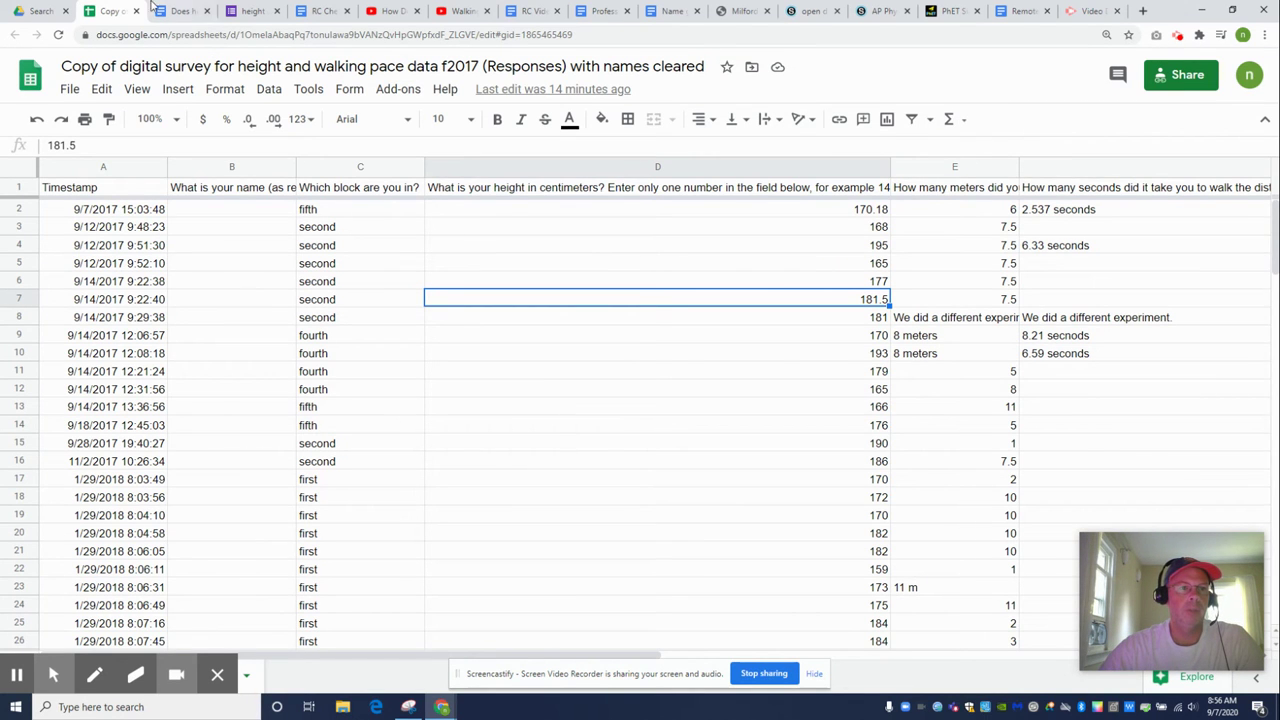
{"action": "left_click", "coordinate": [40, 11]}
Create a new blank Google Sheets spreadsheet from Drive's New menu
{"action": "scroll", "coordinate": [467, 400], "scroll_direction": "up", "scroll_amount": 5}
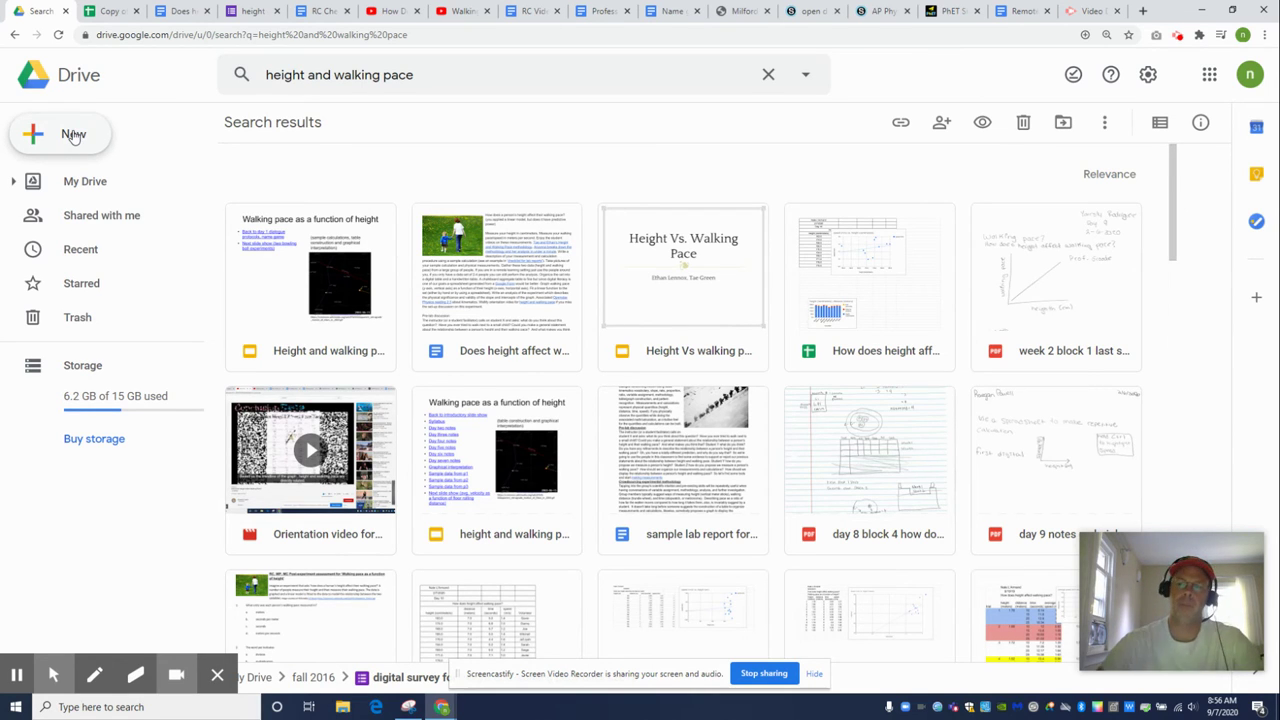
{"action": "left_click", "coordinate": [73, 136]}
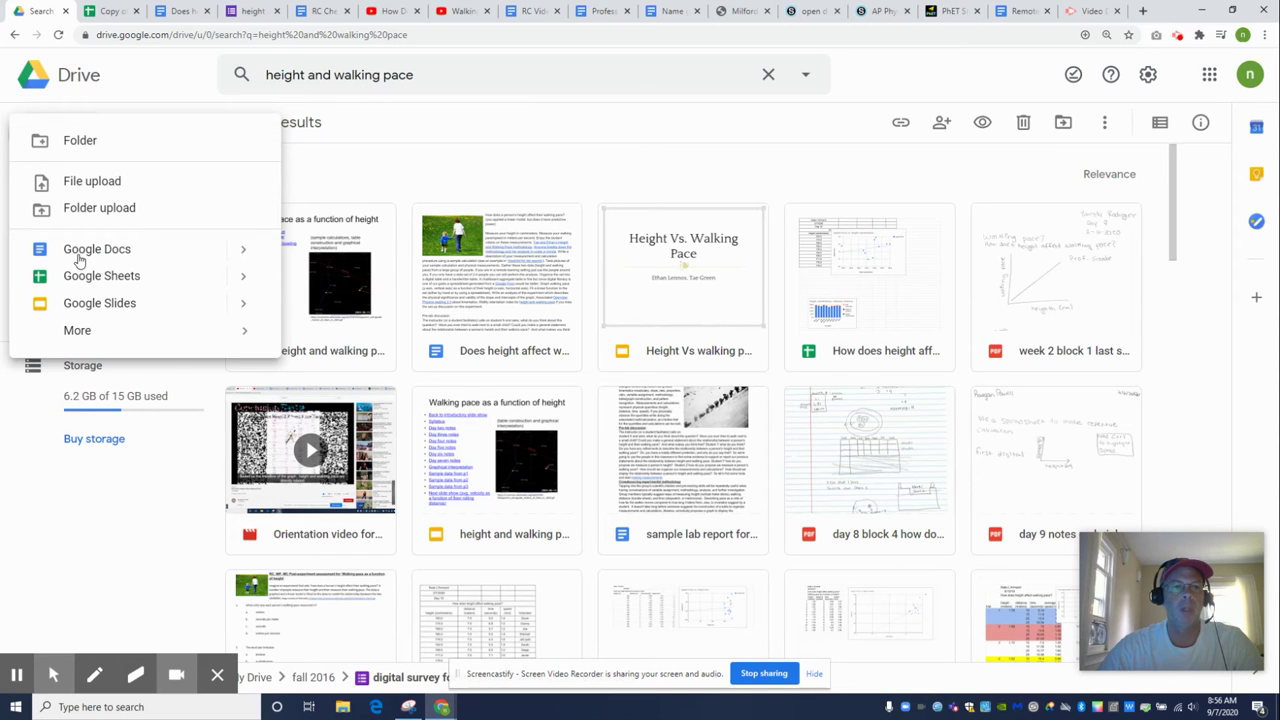
{"action": "scroll", "coordinate": [433, 170], "scroll_direction": "down", "scroll_amount": 5}
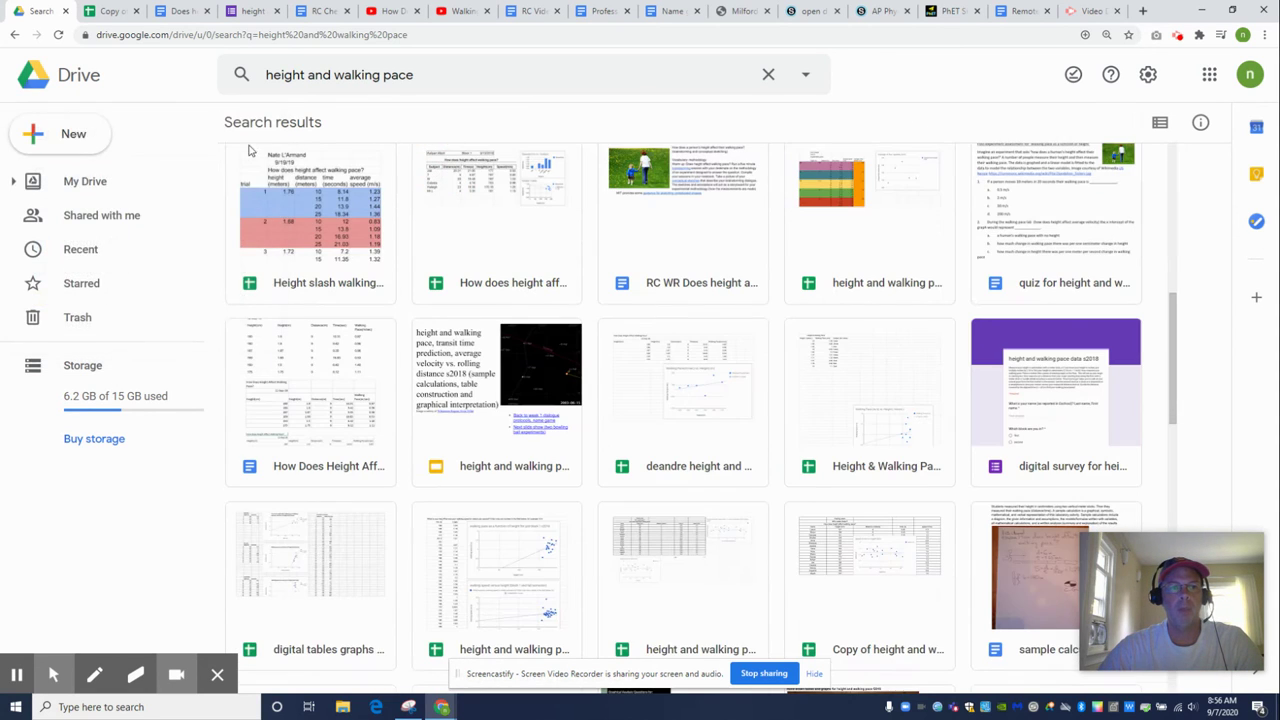
{"action": "left_click", "coordinate": [68, 133]}
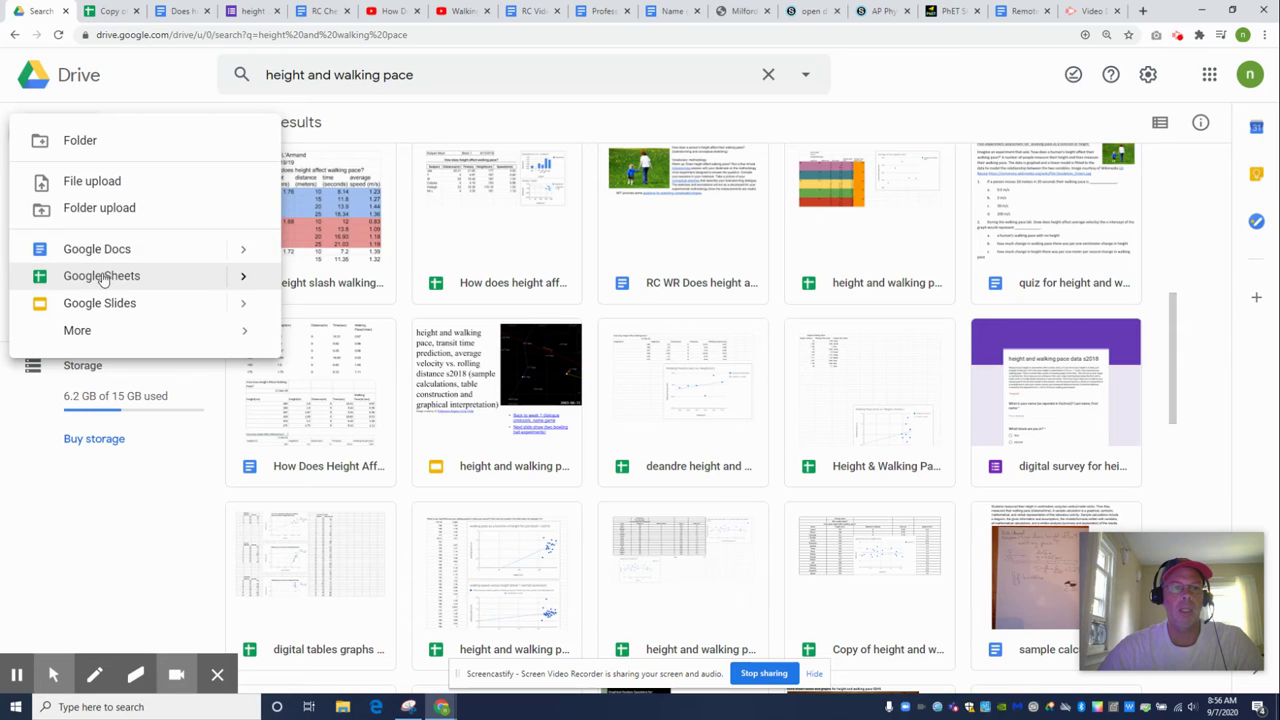
{"action": "left_click", "coordinate": [104, 273]}
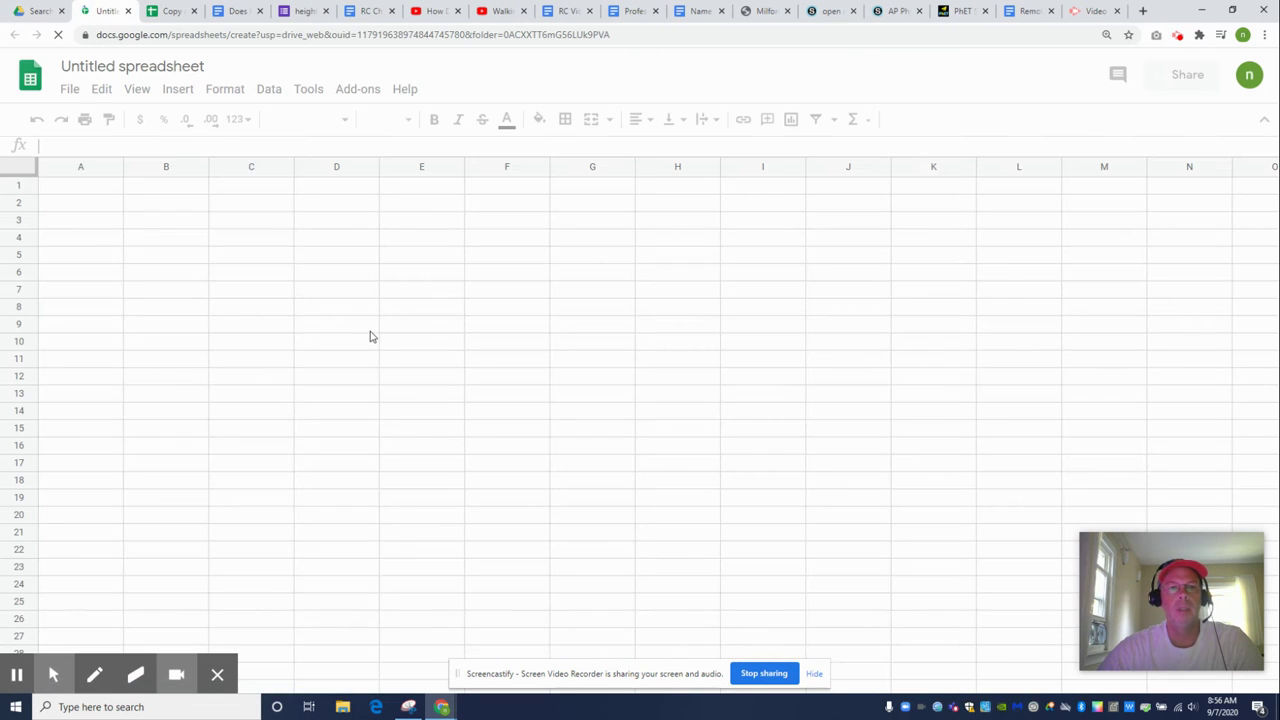
Enter the student's name in A1 and the date 9/7/2020 in A2
{"action": "left_click", "coordinate": [80, 190]}
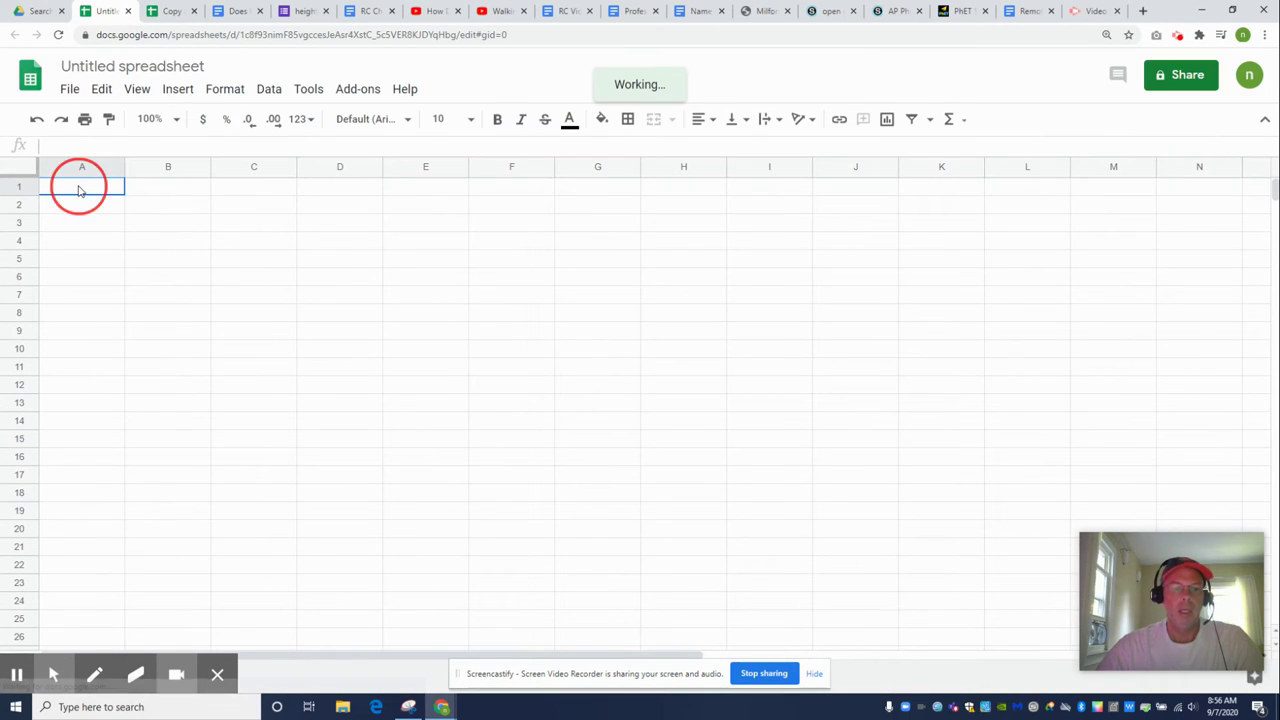
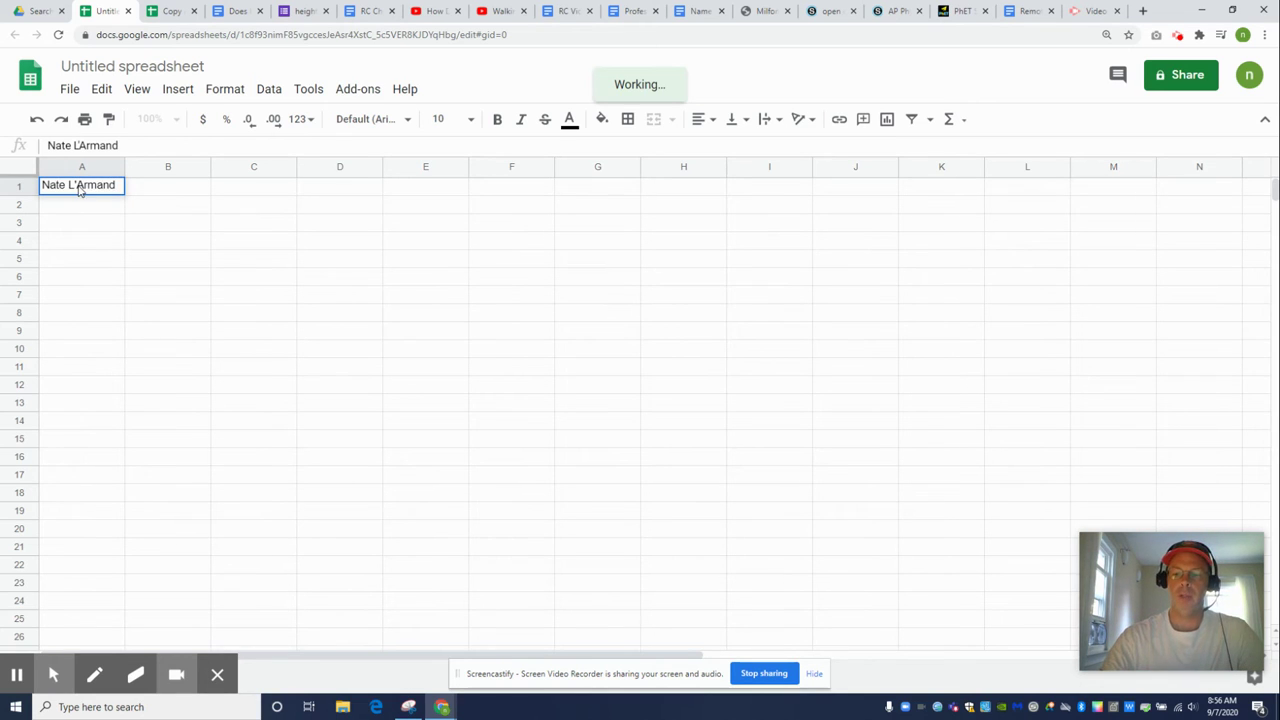
{"action": "key", "text": "Return"}
{"action": "key", "text": "ctrl+plus"}
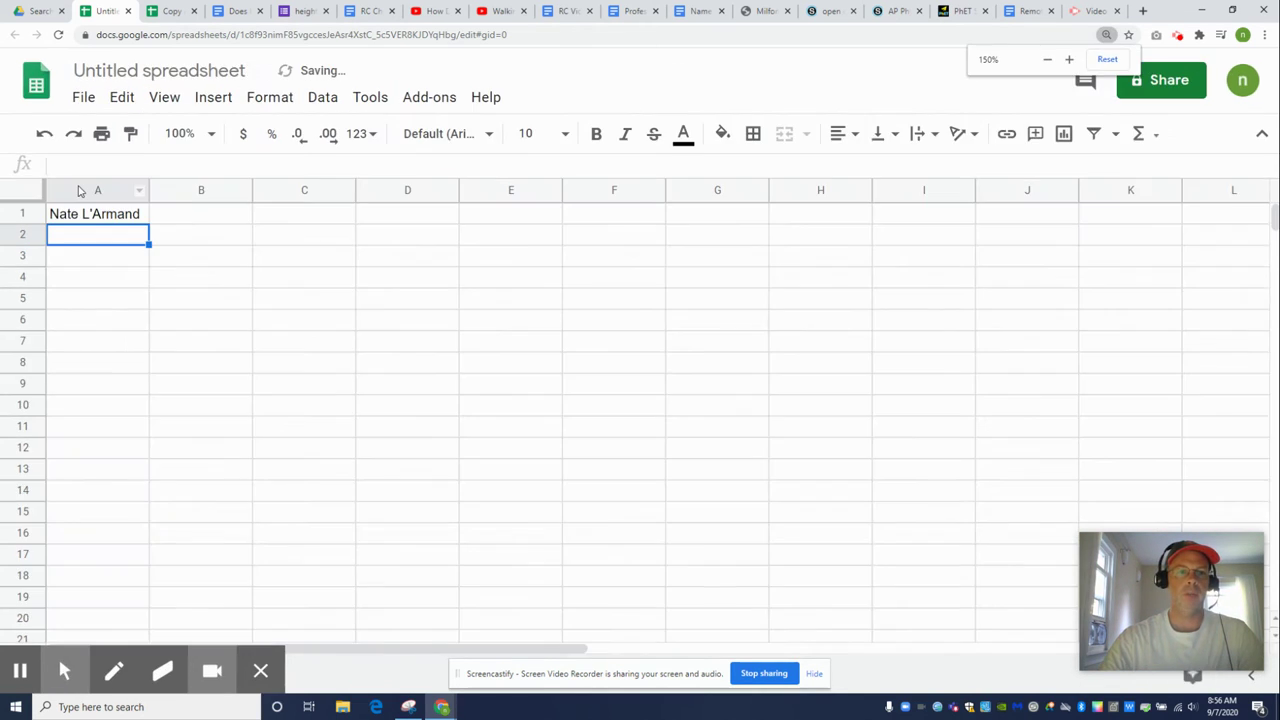
{"action": "key", "text": "ctrl+plus"}
{"action": "key", "text": "ctrl+plus"}
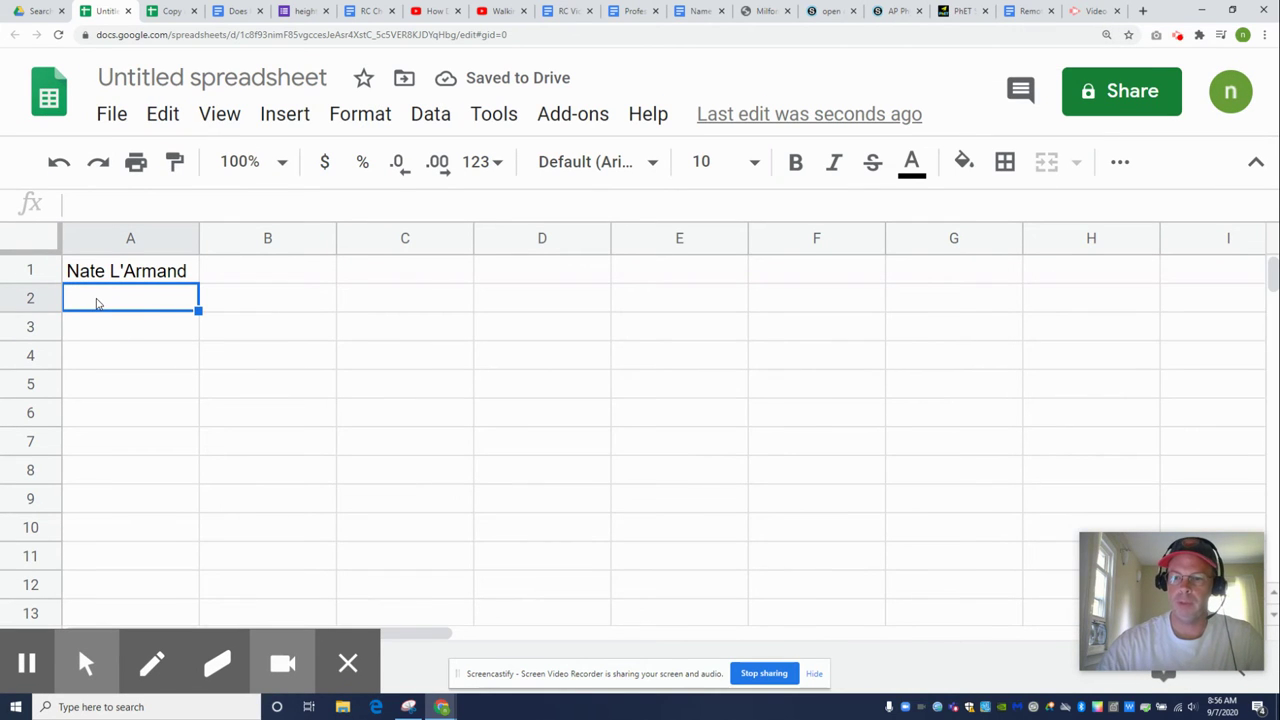
{"action": "type", "text": "9/7/"}
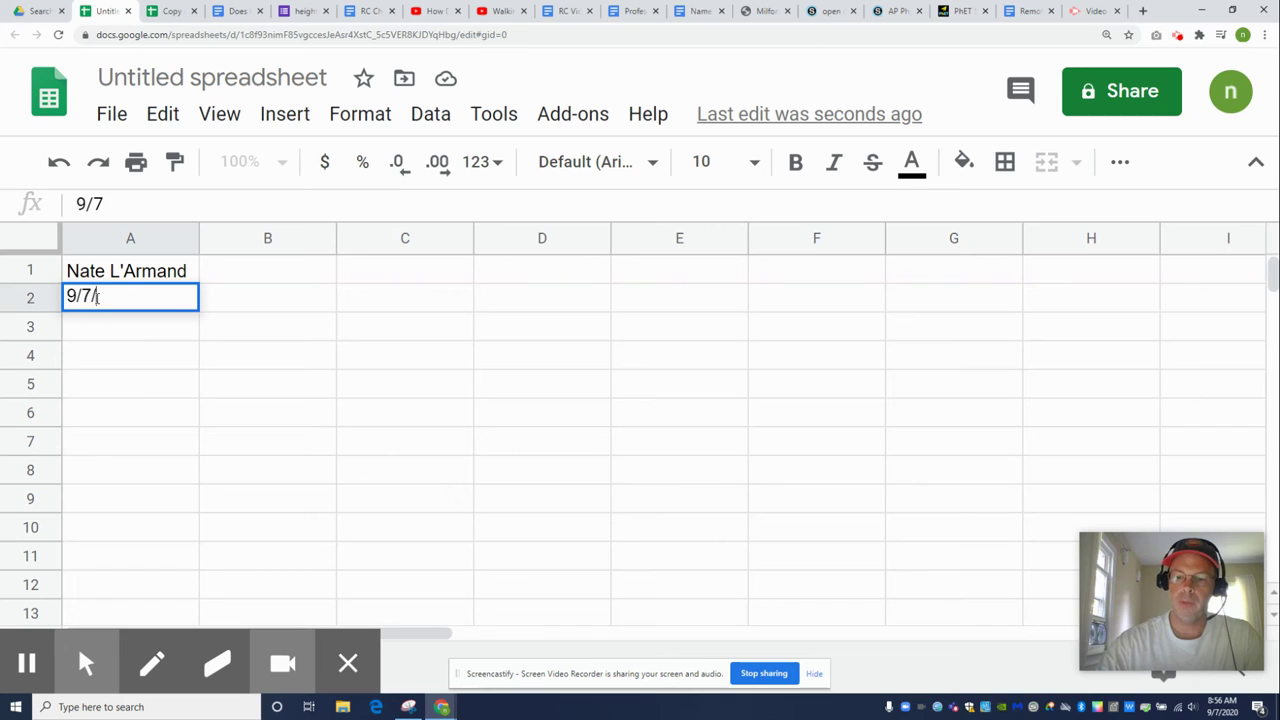
{"action": "type", "text": "2020"}
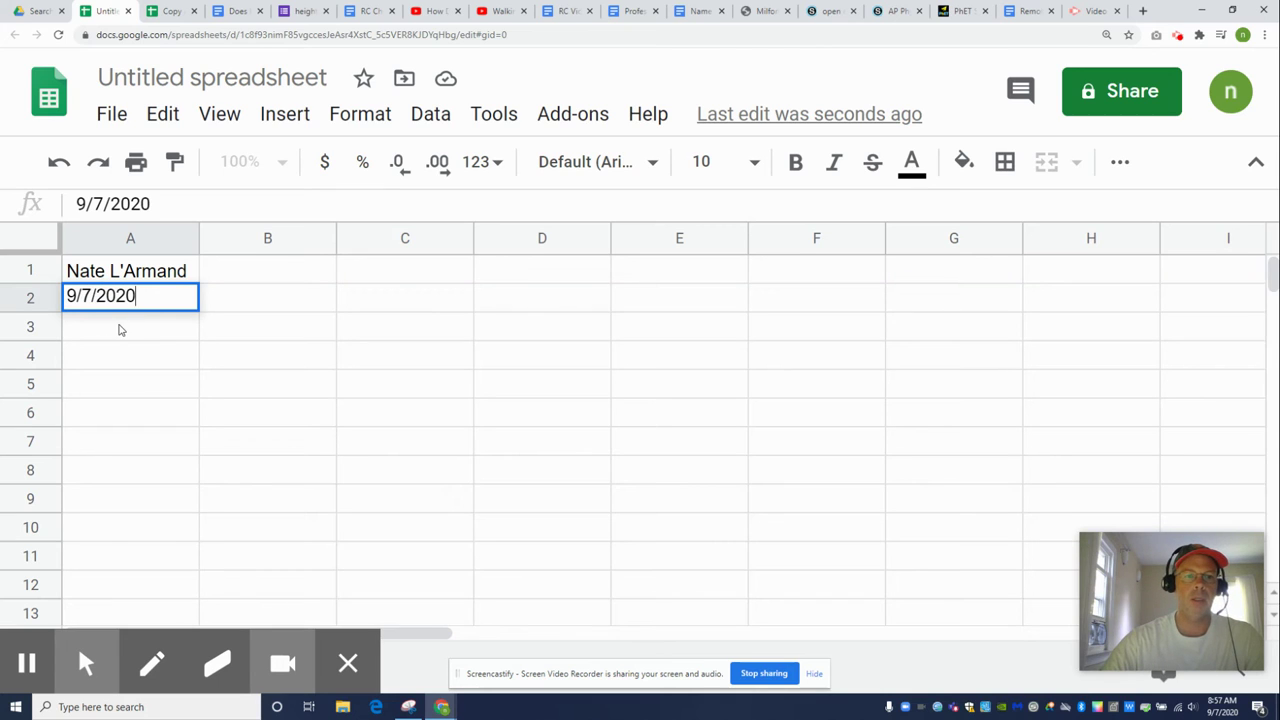
{"action": "key", "text": "Return"}
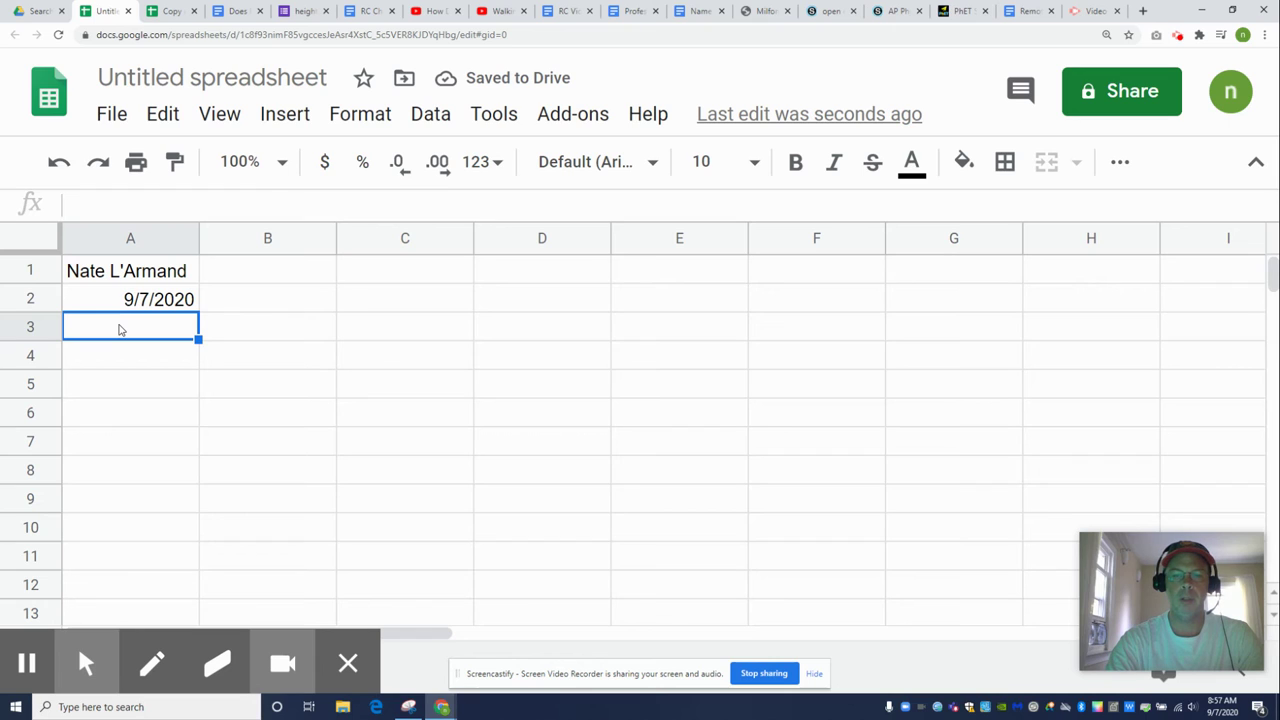
Add 'How does height affect walking pace?' in A3 and headers Height (cm), Pace (m/s) in row 4
{"action": "type", "text": "How do"}
{"action": "type", "text": "es "}
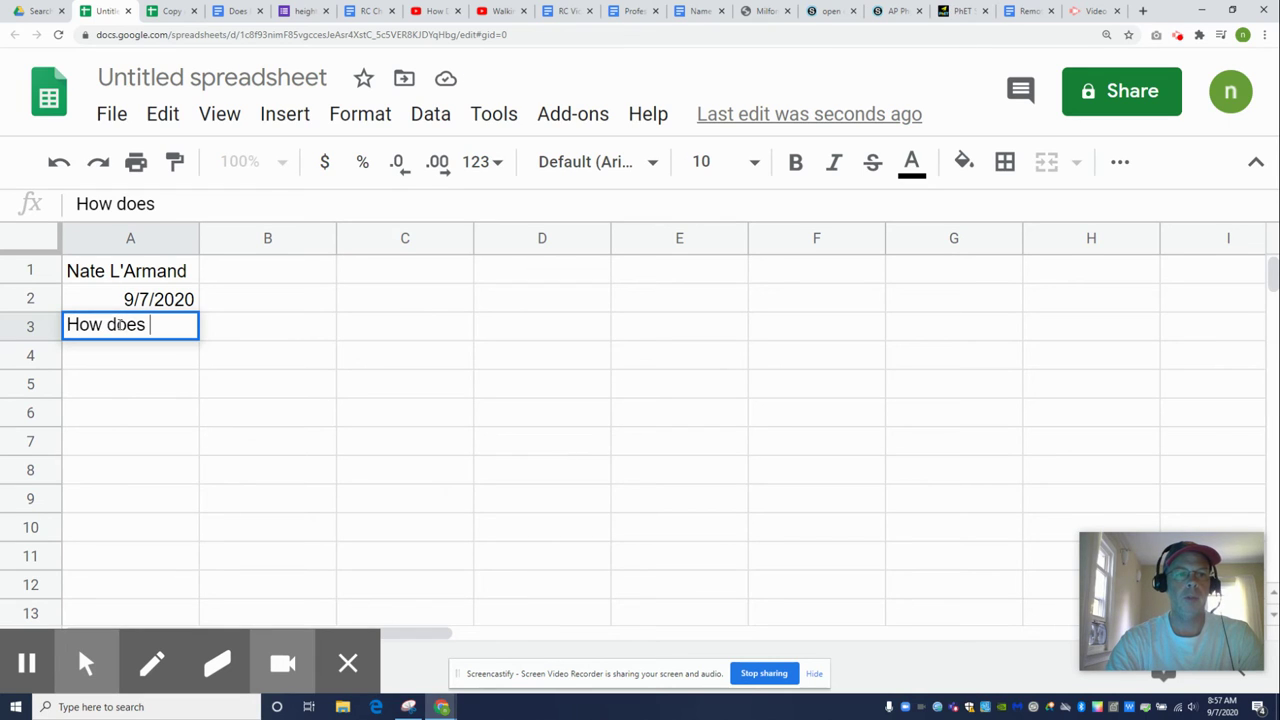
{"action": "type", "text": "height affect walkin"}
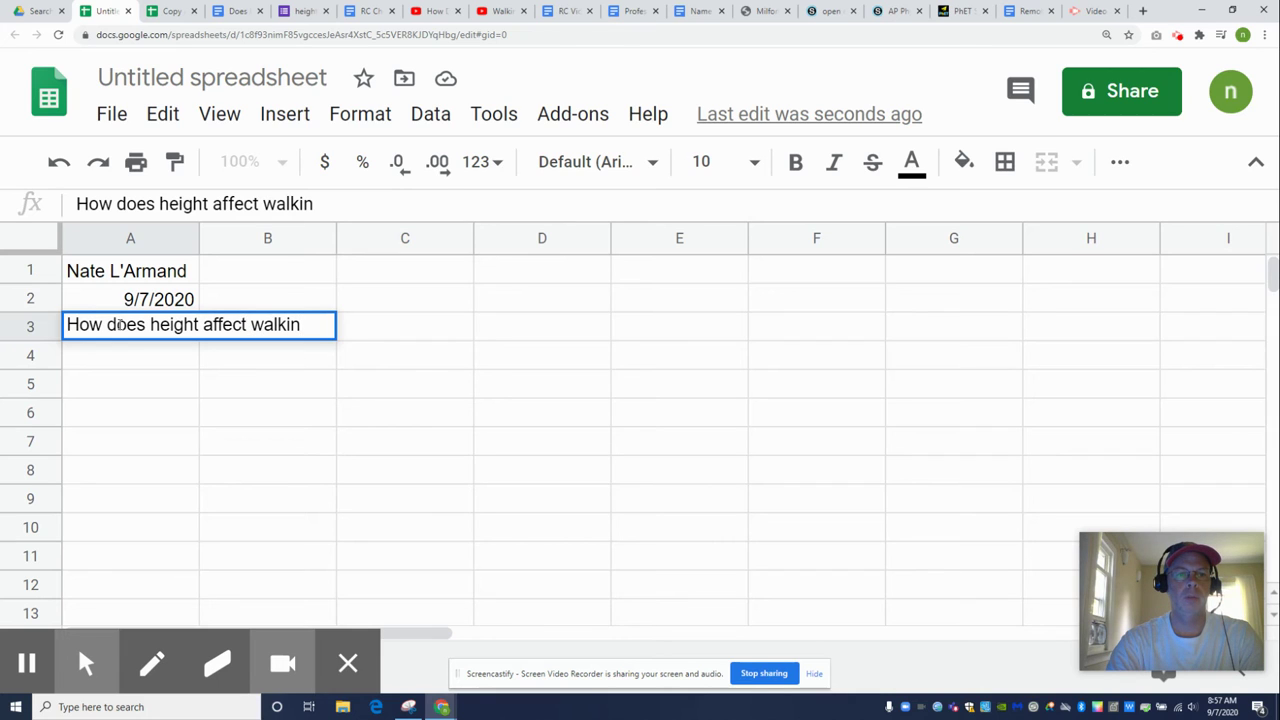
{"action": "type", "text": "g pace"}
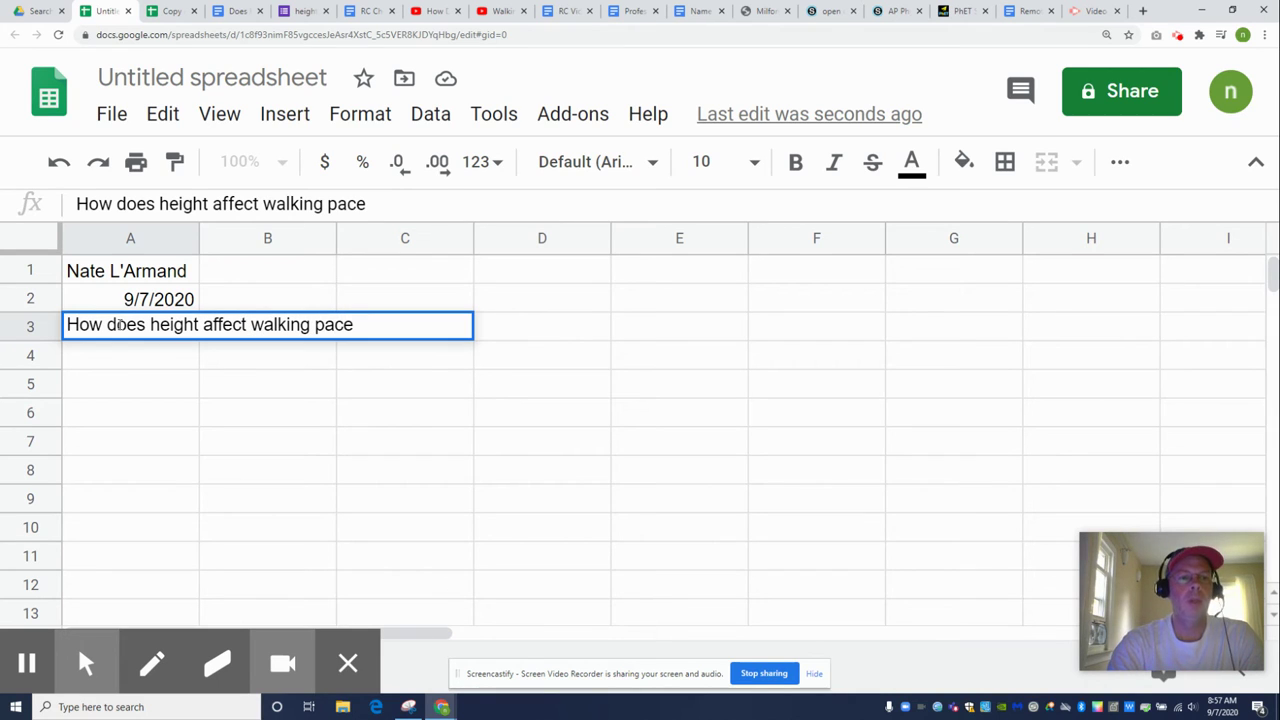
{"action": "type", "text": "?"}
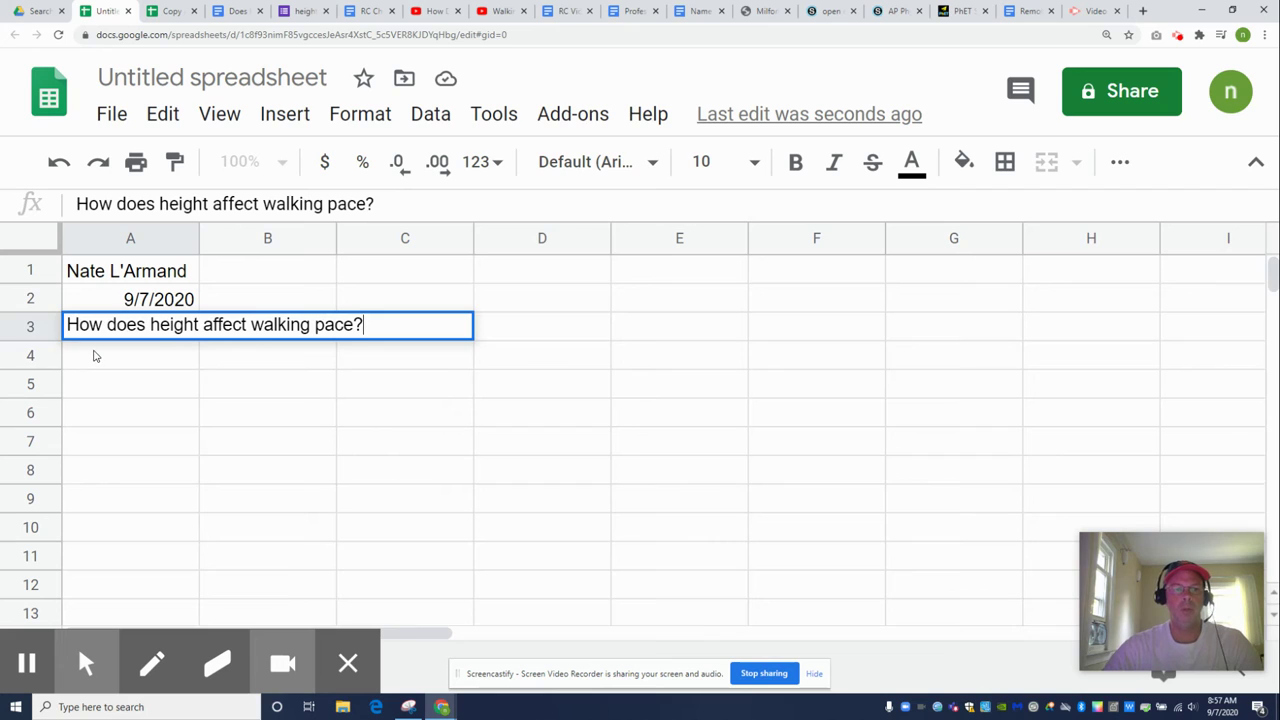
{"action": "left_click", "coordinate": [95, 356]}
{"action": "type", "text": "Hei"}
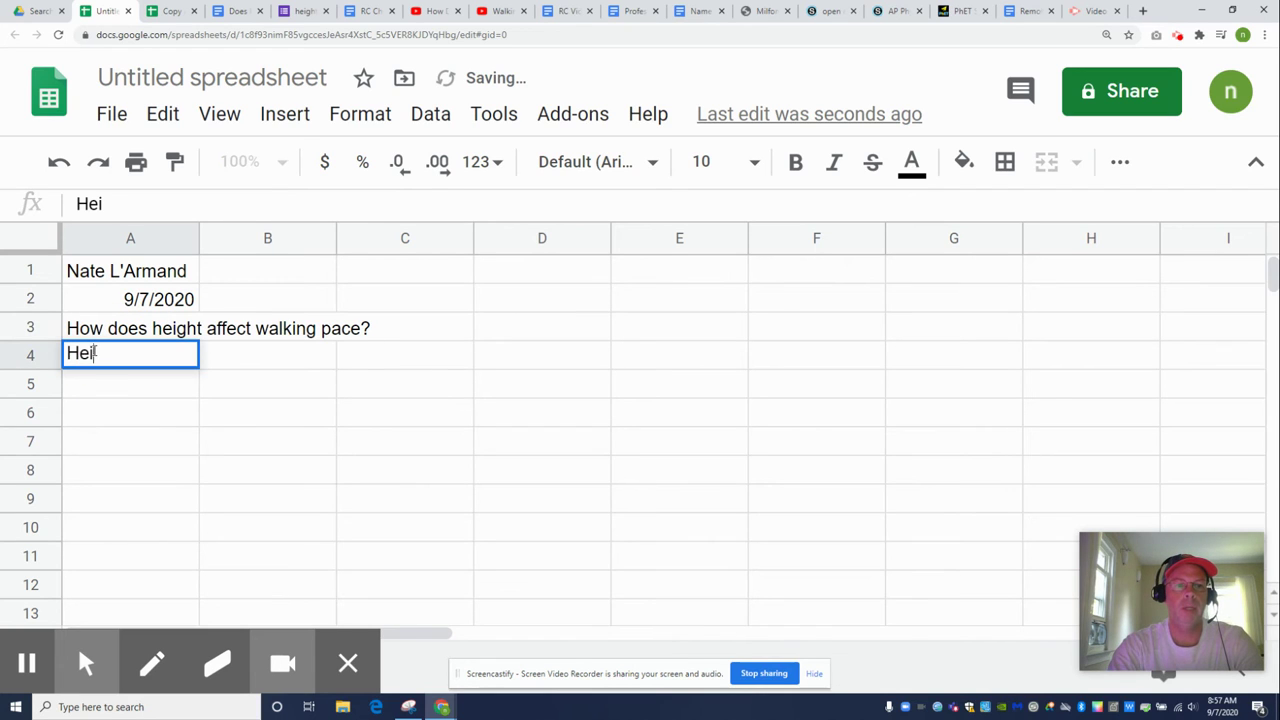
{"action": "type", "text": "ght (cm)"}
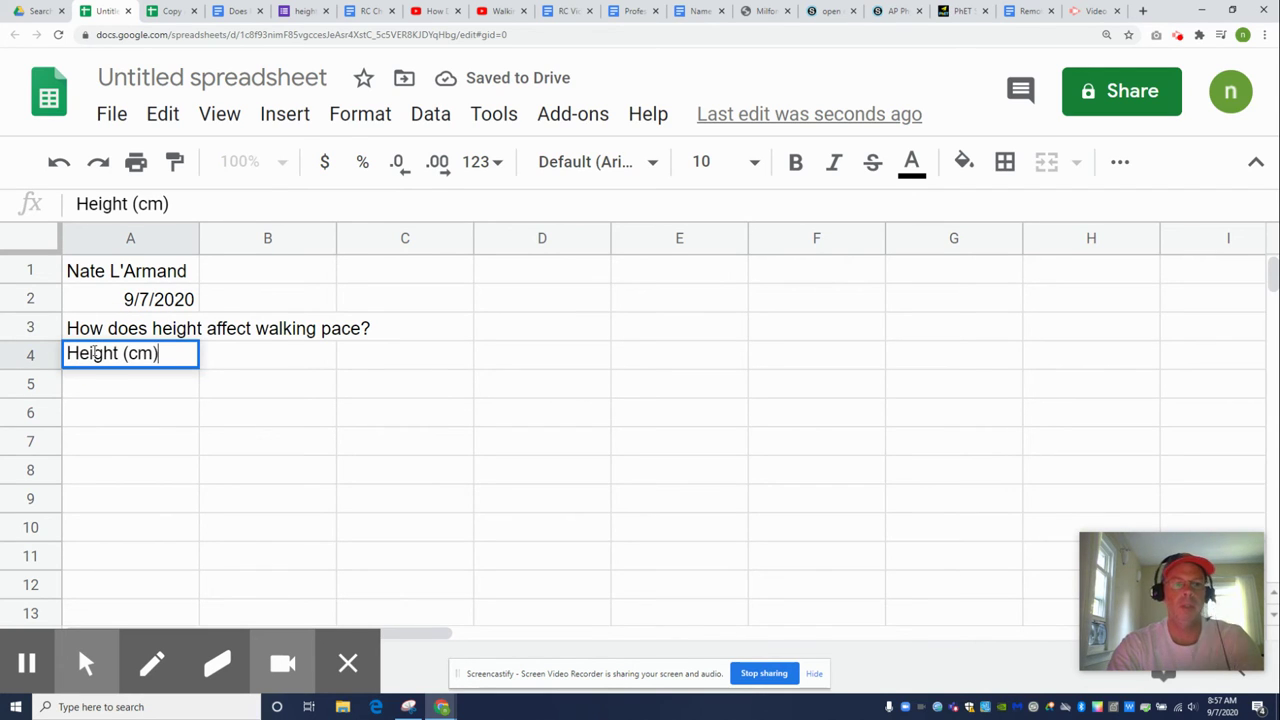
{"action": "key", "text": "Tab"}
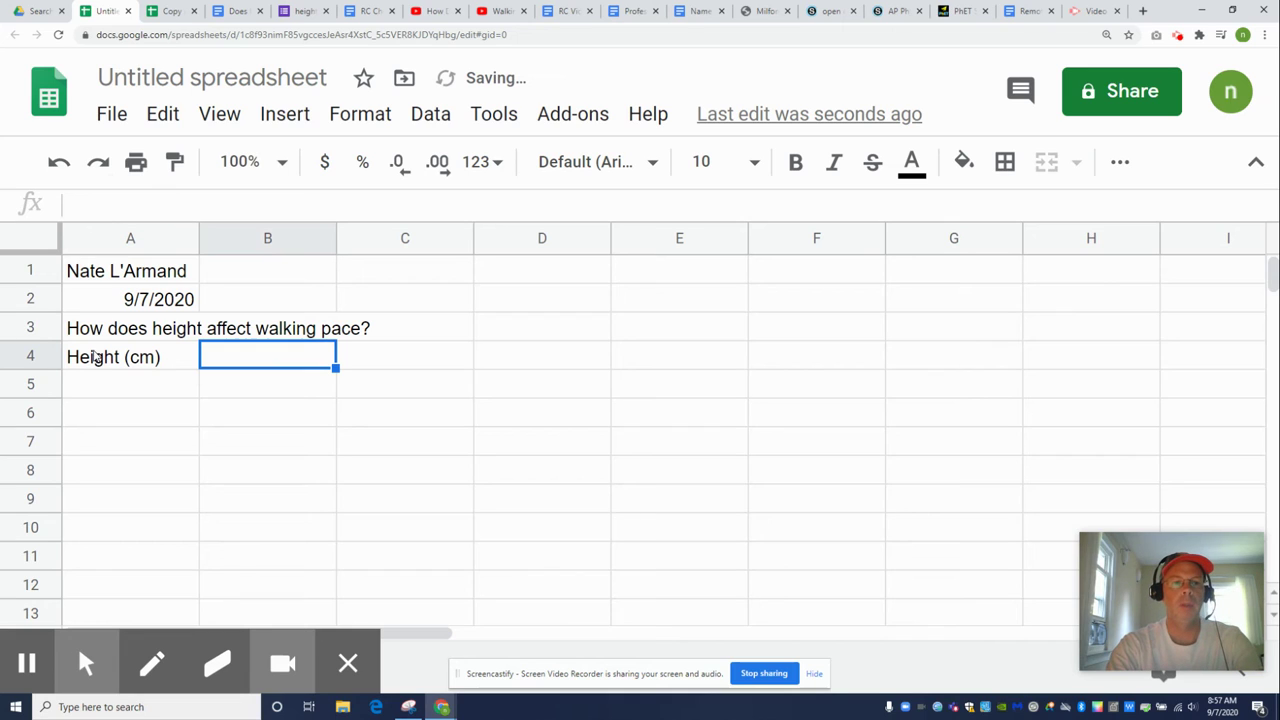
{"action": "type", "text": "P"}
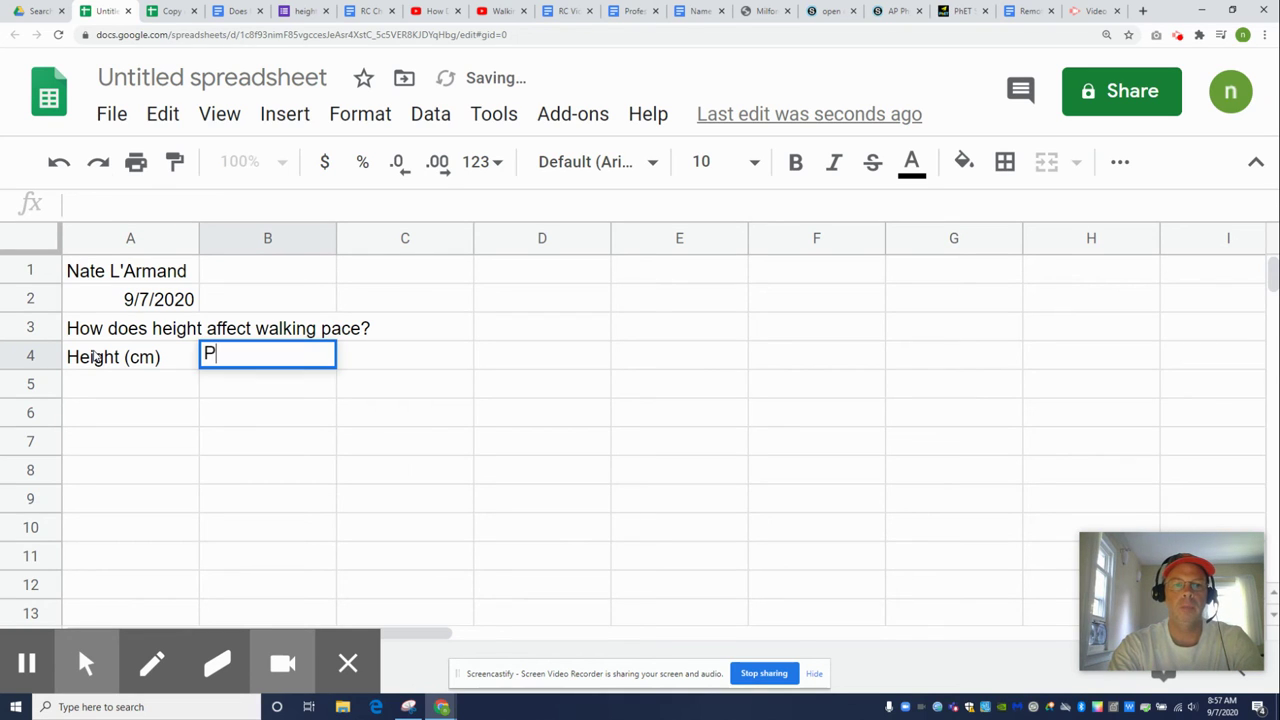
{"action": "type", "text": "ace (m/s"}
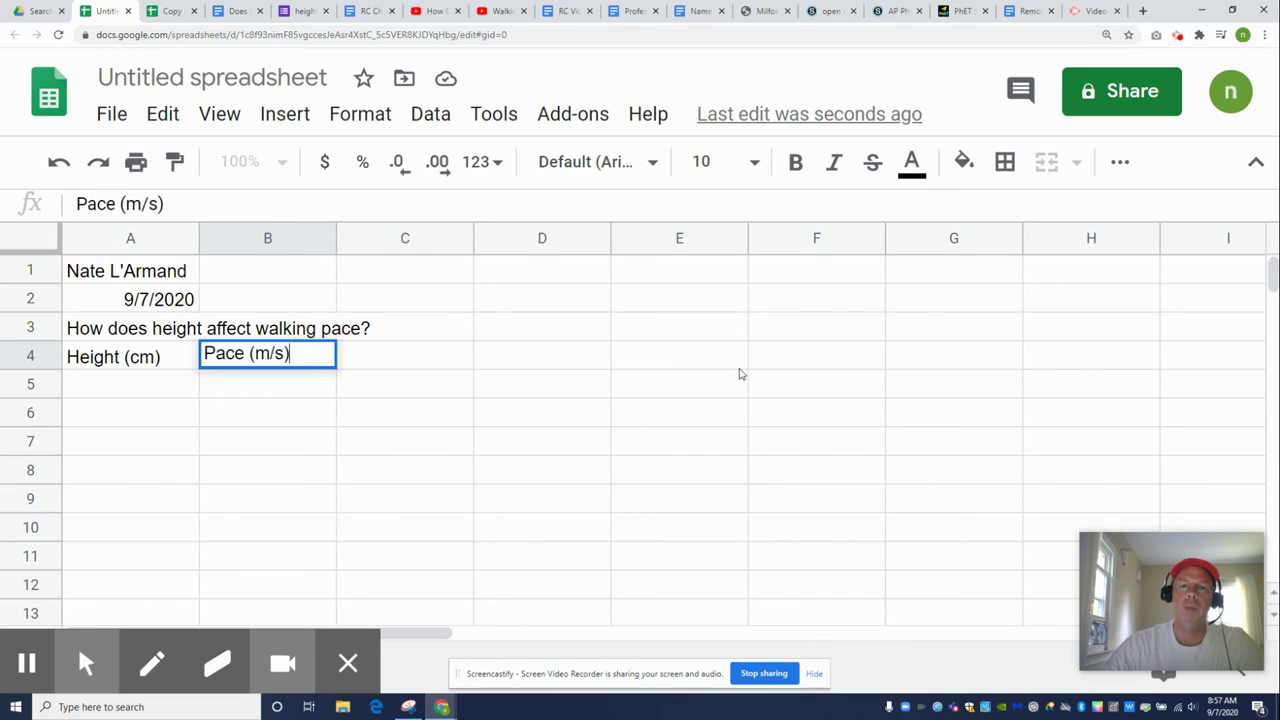
{"action": "left_click", "coordinate": [740, 366]}
{"action": "left_click", "coordinate": [590, 366]}
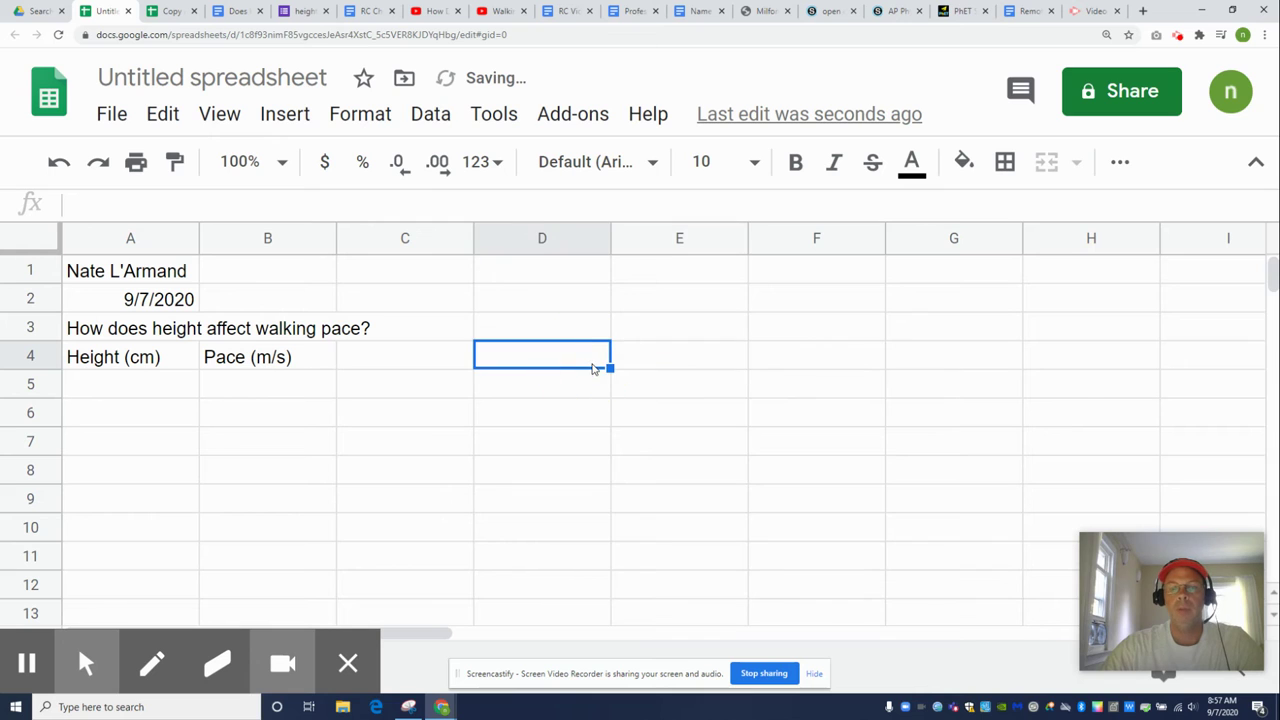
Select and copy the survey response table from column A of the original survey spreadsheet
{"action": "left_click", "coordinate": [171, 11]}
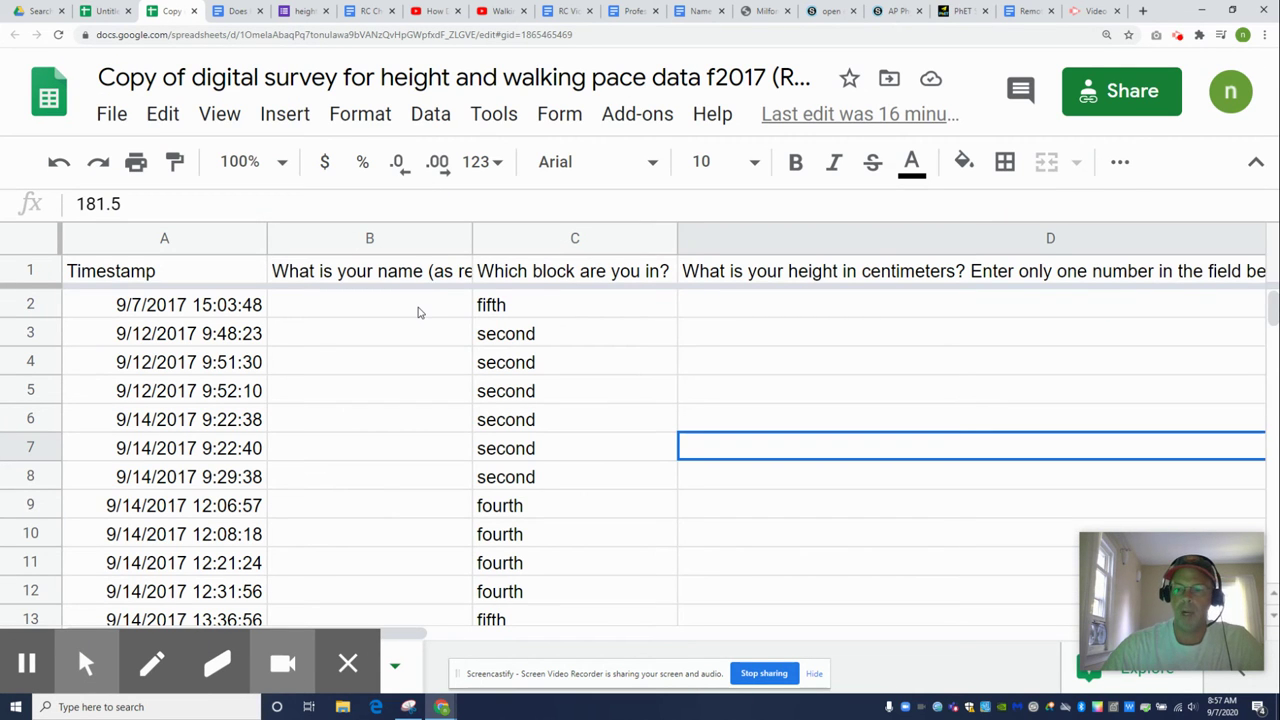
{"action": "key", "text": "ctrl+minus"}
{"action": "key", "text": "ctrl+minus"}
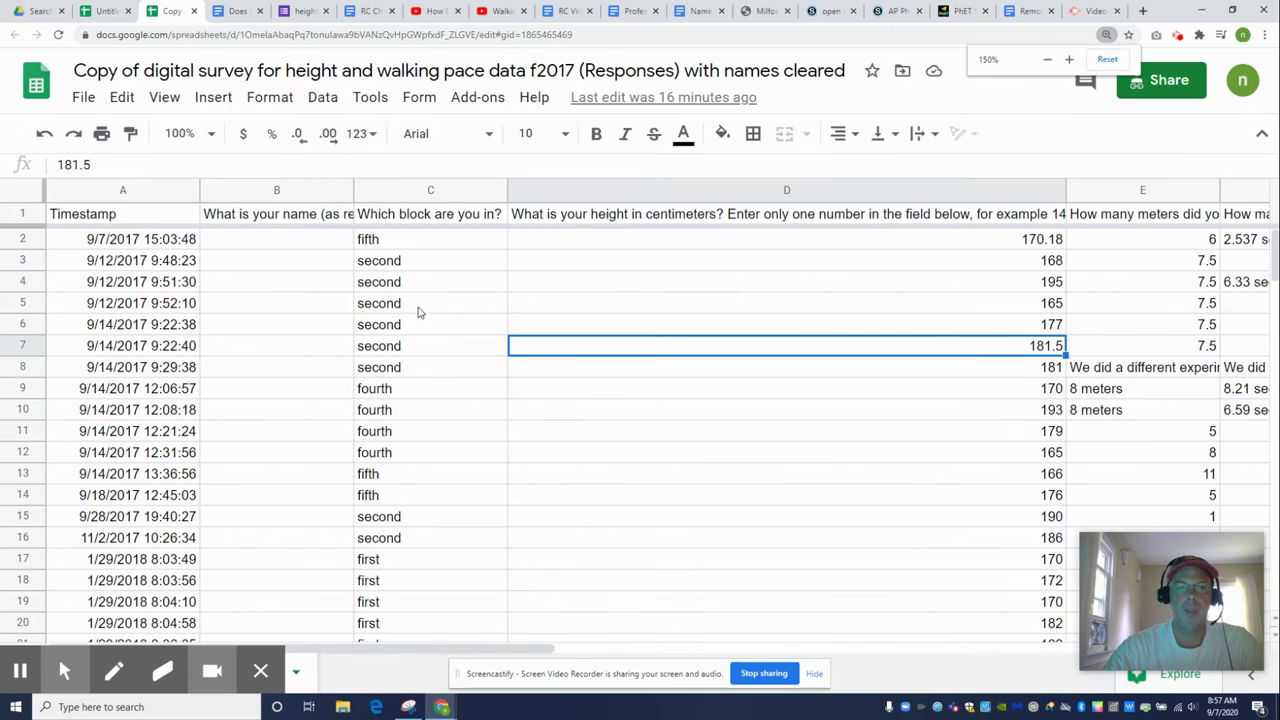
{"action": "key", "text": "ctrl+minus"}
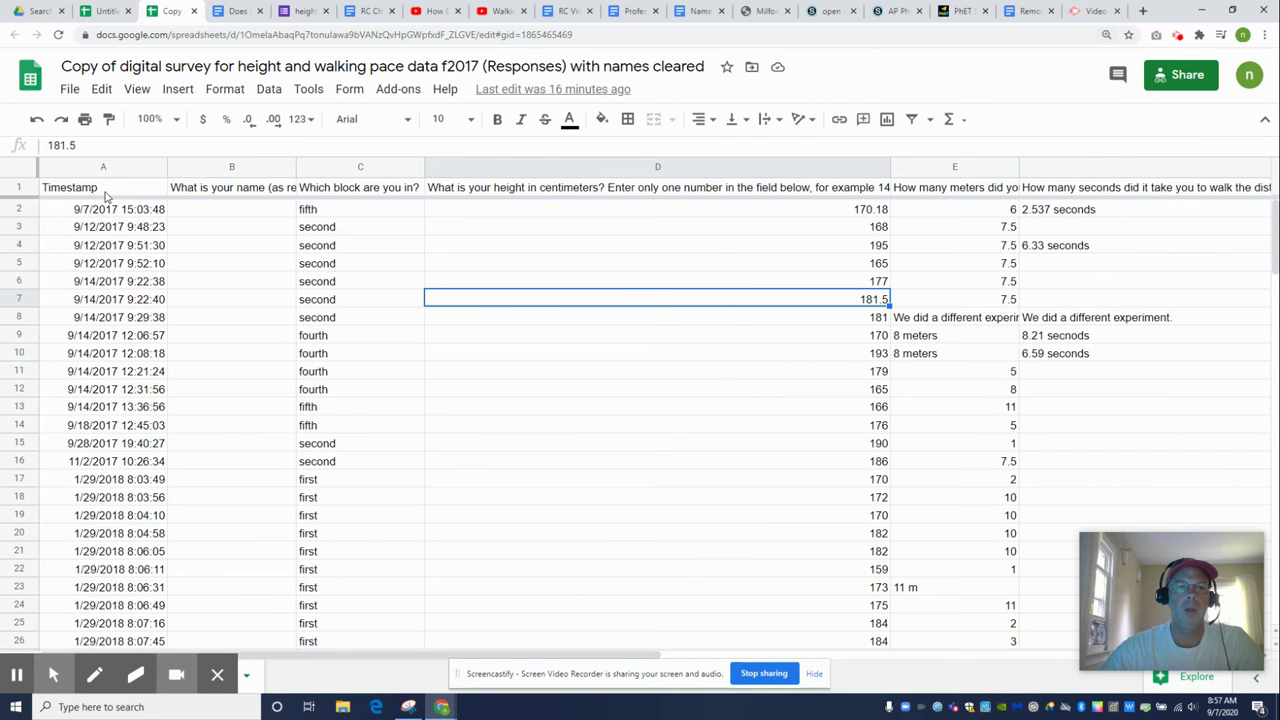
{"action": "left_click", "coordinate": [105, 190]}
{"action": "left_click_drag", "start_coordinate": [133, 201], "coordinate": [104, 552]}
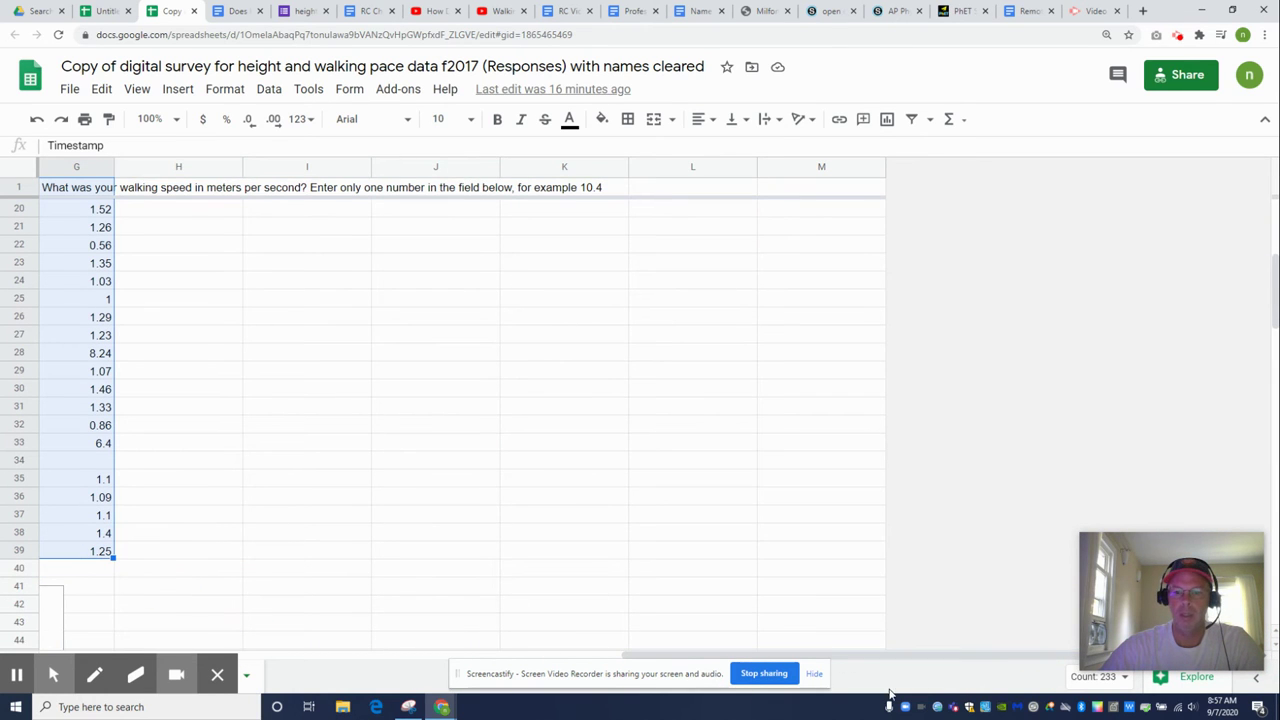
{"action": "left_click", "coordinate": [918, 655]}
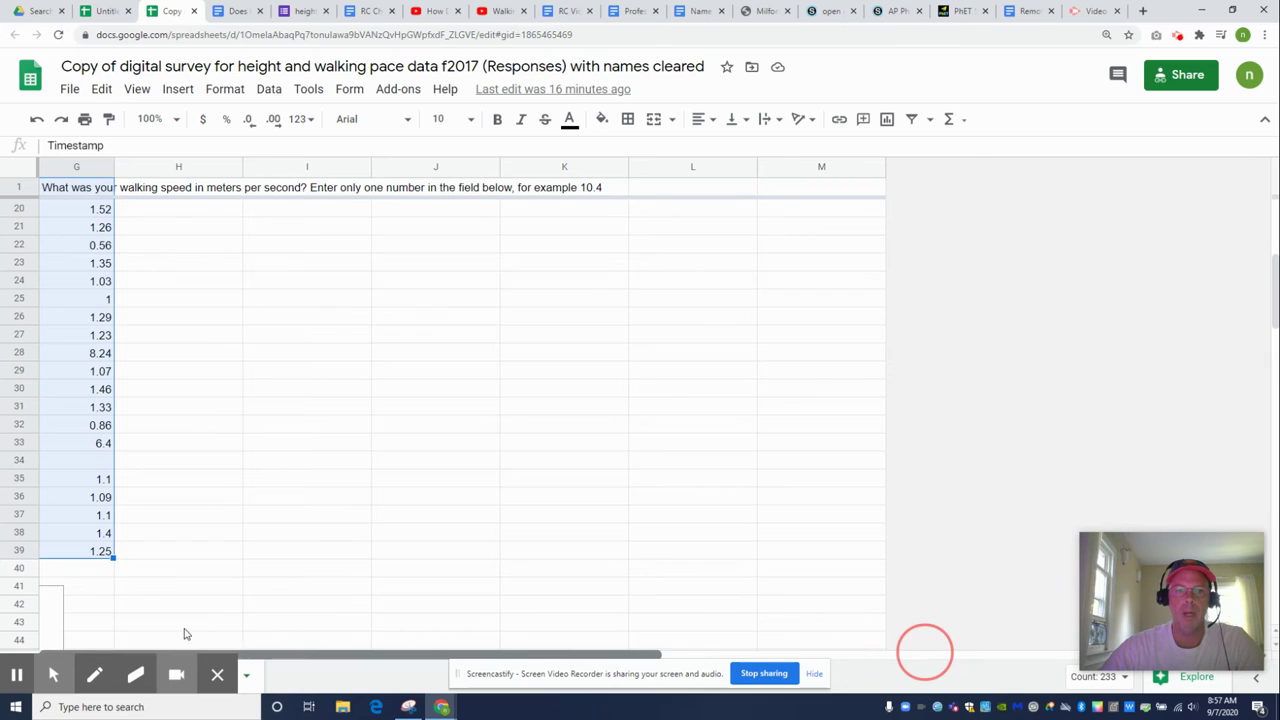
{"action": "scroll", "coordinate": [286, 542], "scroll_direction": "up", "scroll_amount": 1}
{"action": "scroll", "coordinate": [290, 545], "scroll_direction": "up", "scroll_amount": 5}
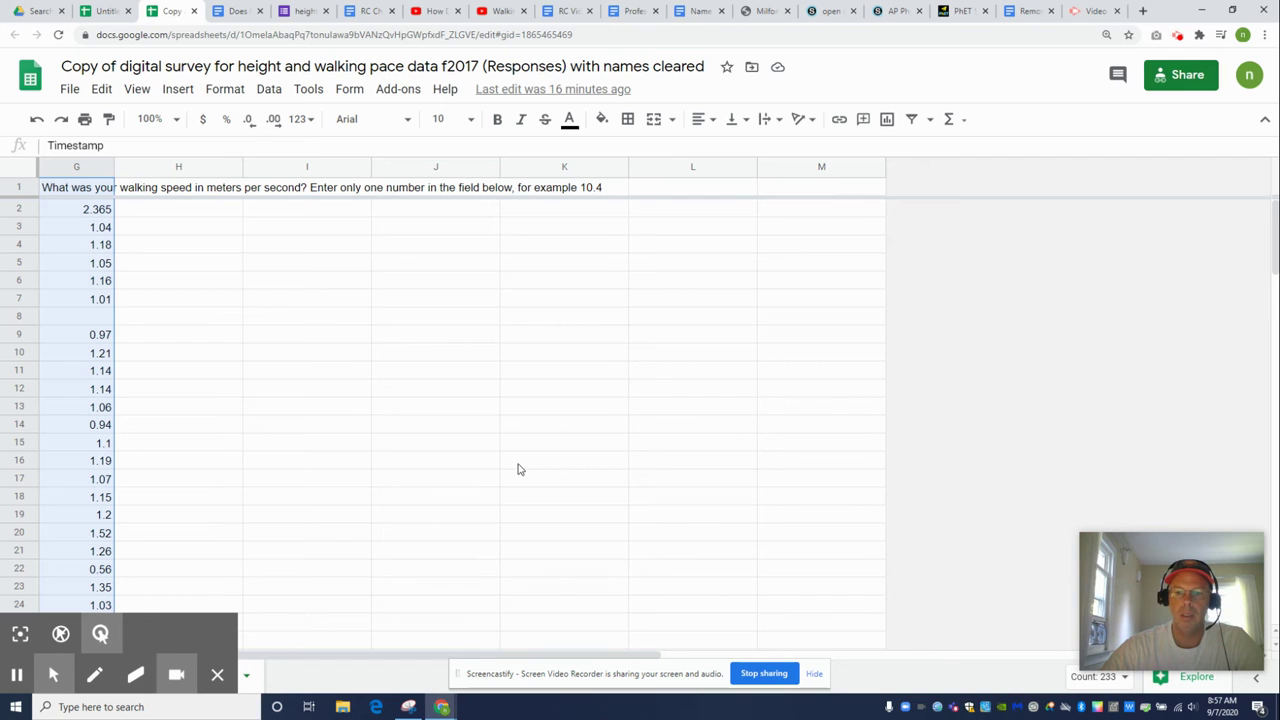
{"action": "key", "text": "ctrl+c"}
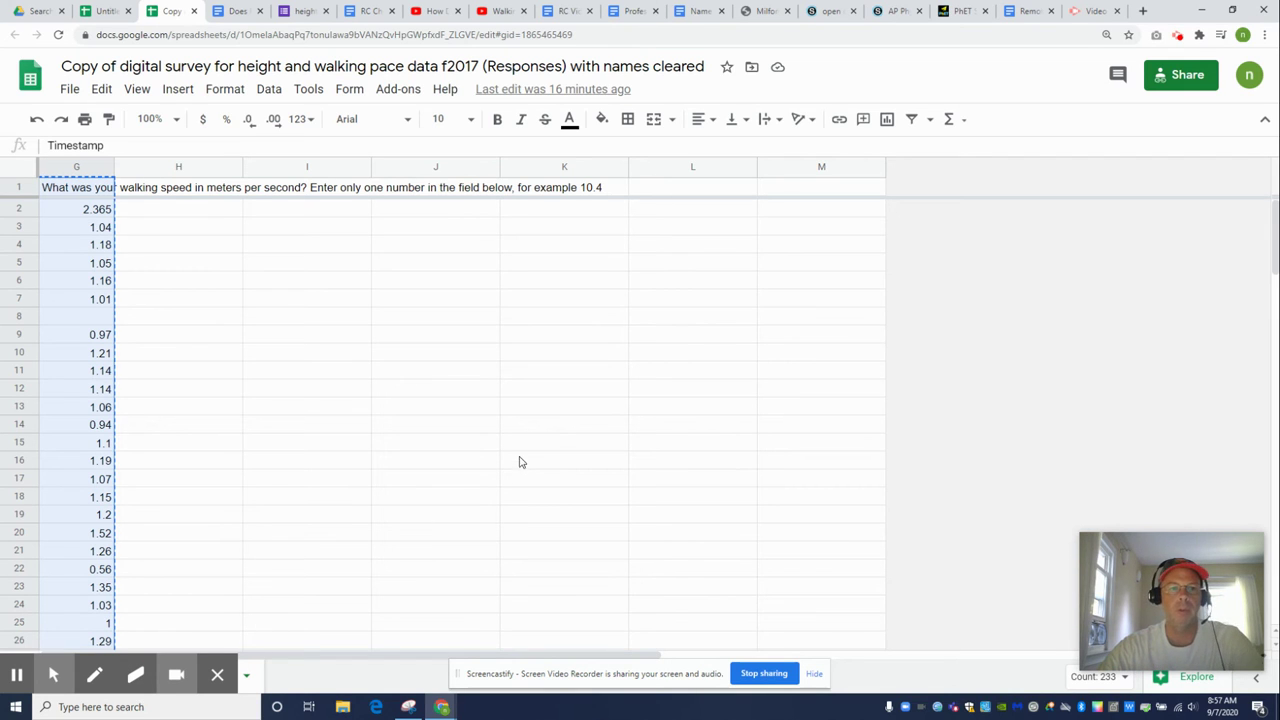
{"action": "left_click", "coordinate": [105, 11]}
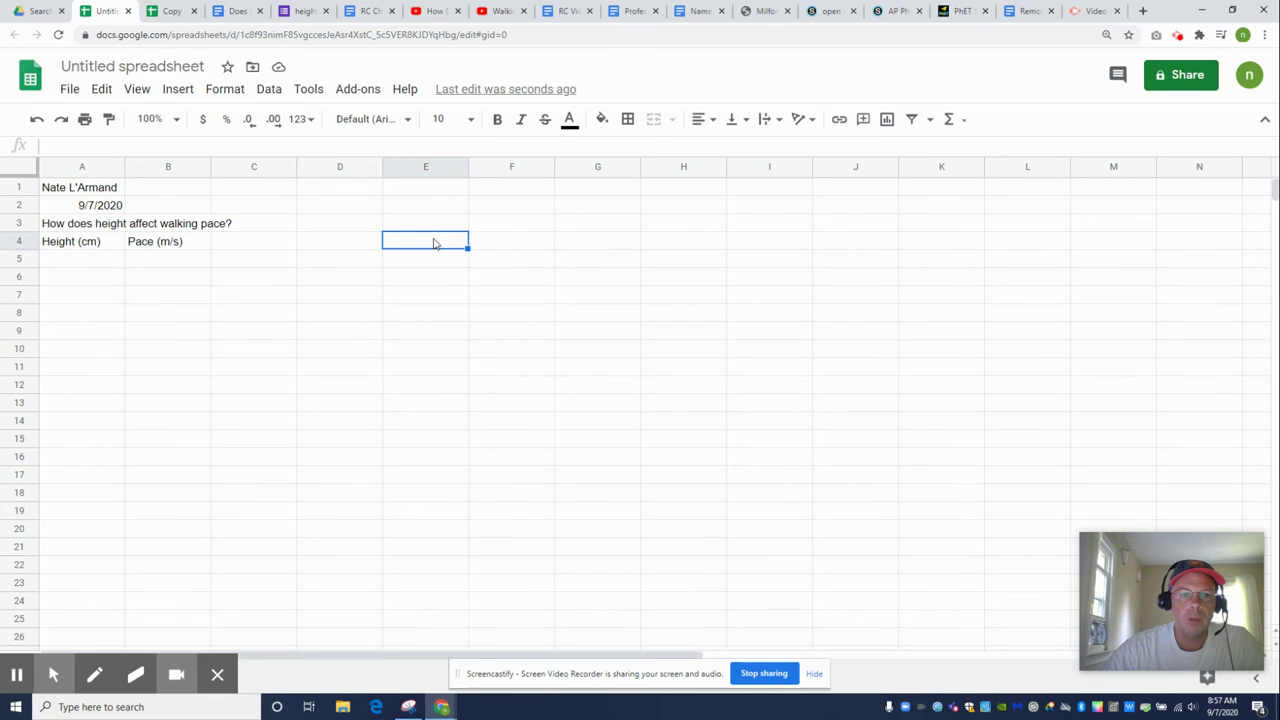
Paste the survey responses into the new sheet starting at F4
{"action": "left_click", "coordinate": [496, 246]}
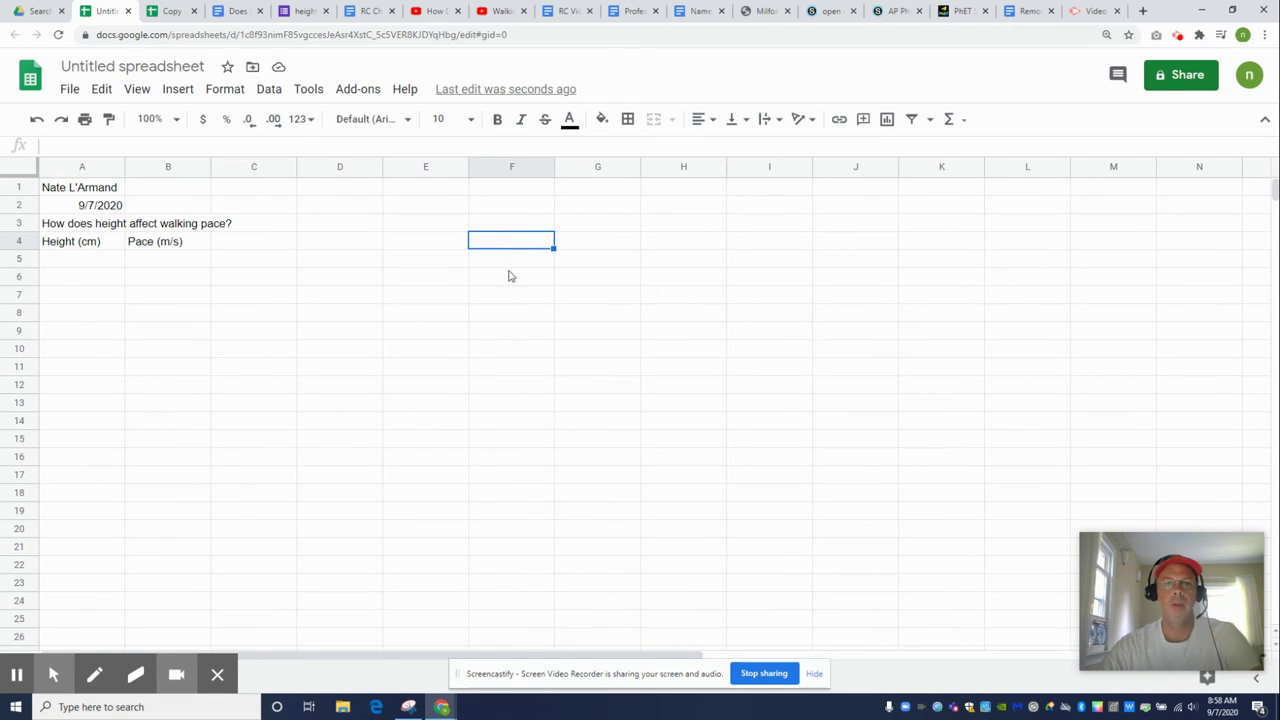
{"action": "key", "text": "ctrl+v"}
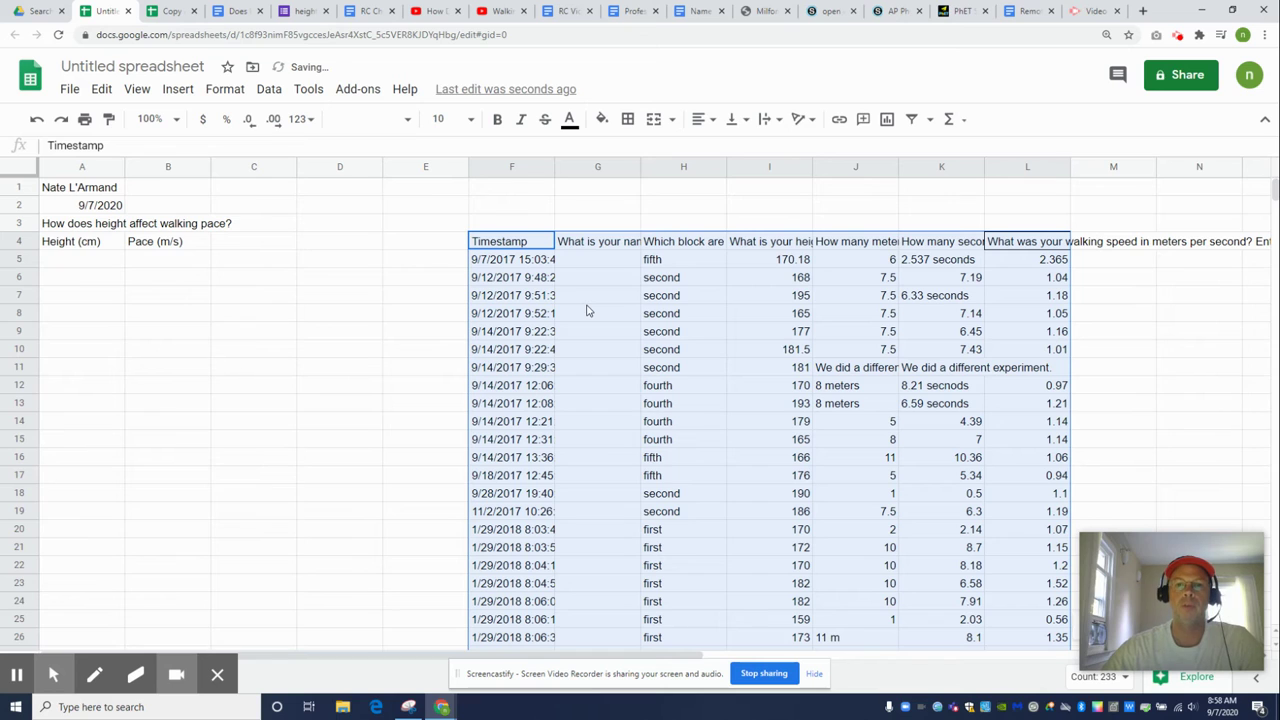
{"action": "right_click", "coordinate": [424, 243]}
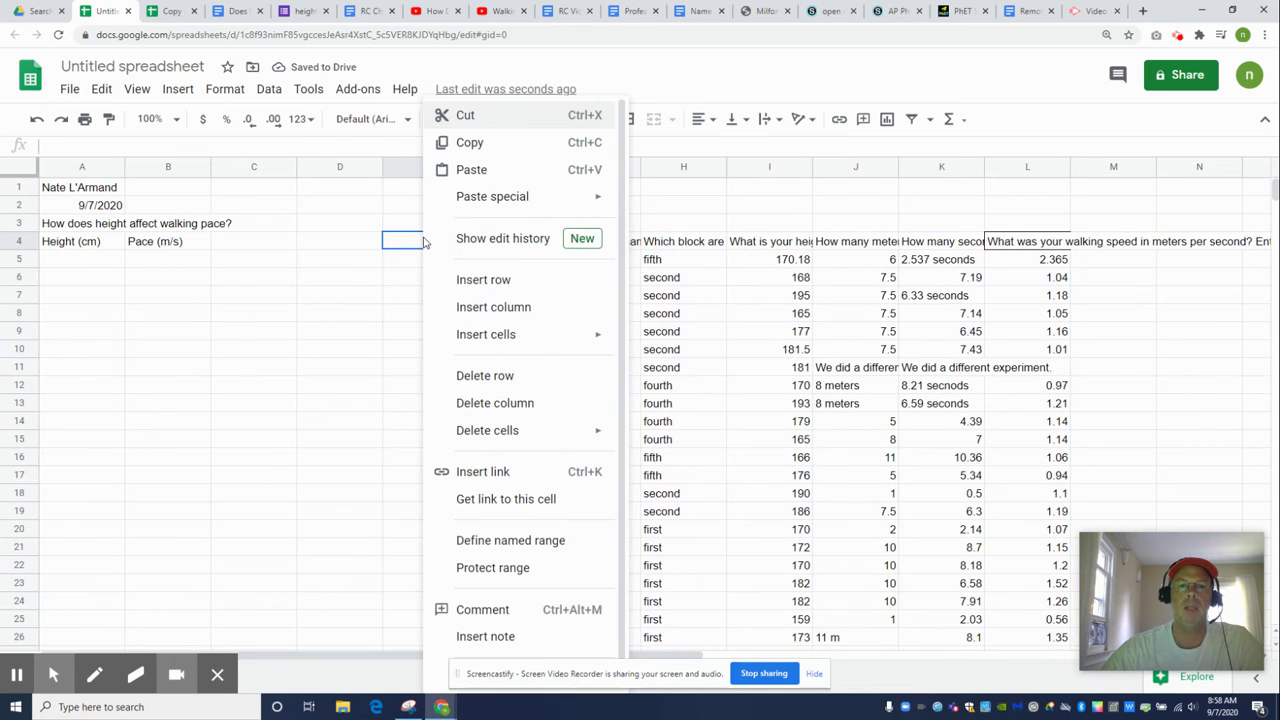
{"action": "mouse_move", "coordinate": [481, 196]}
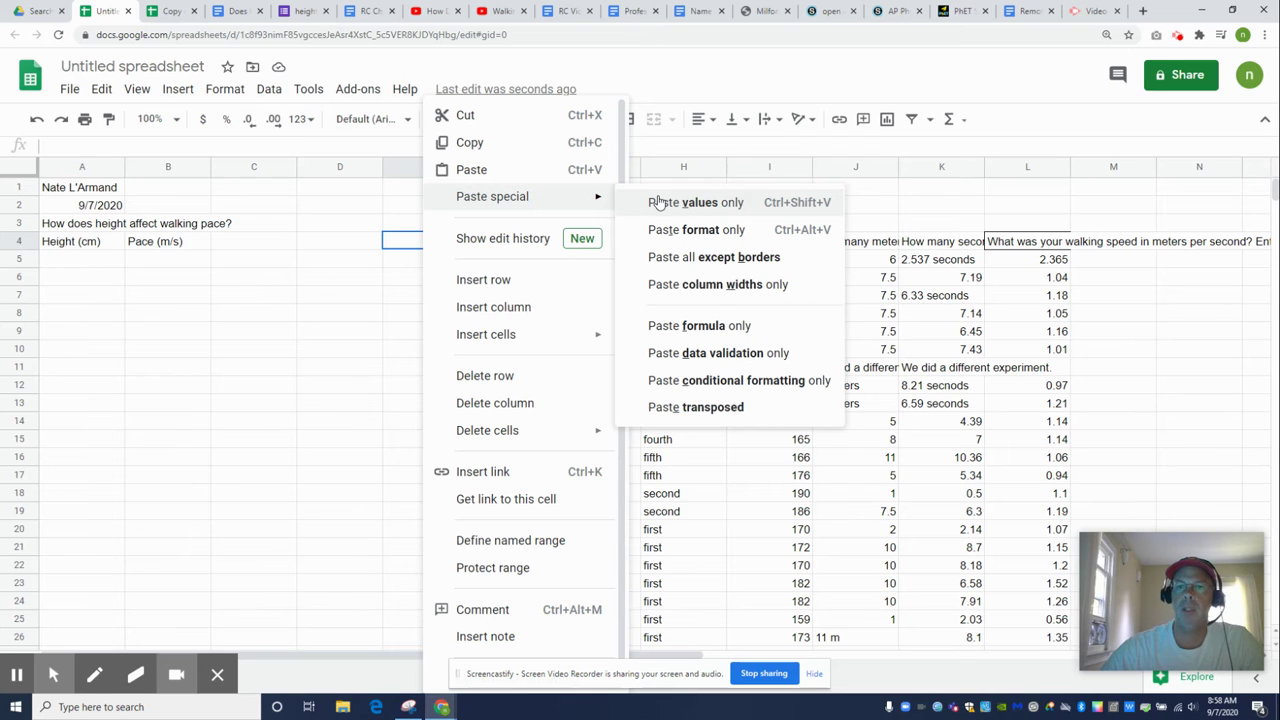
{"action": "left_click", "coordinate": [186, 370]}
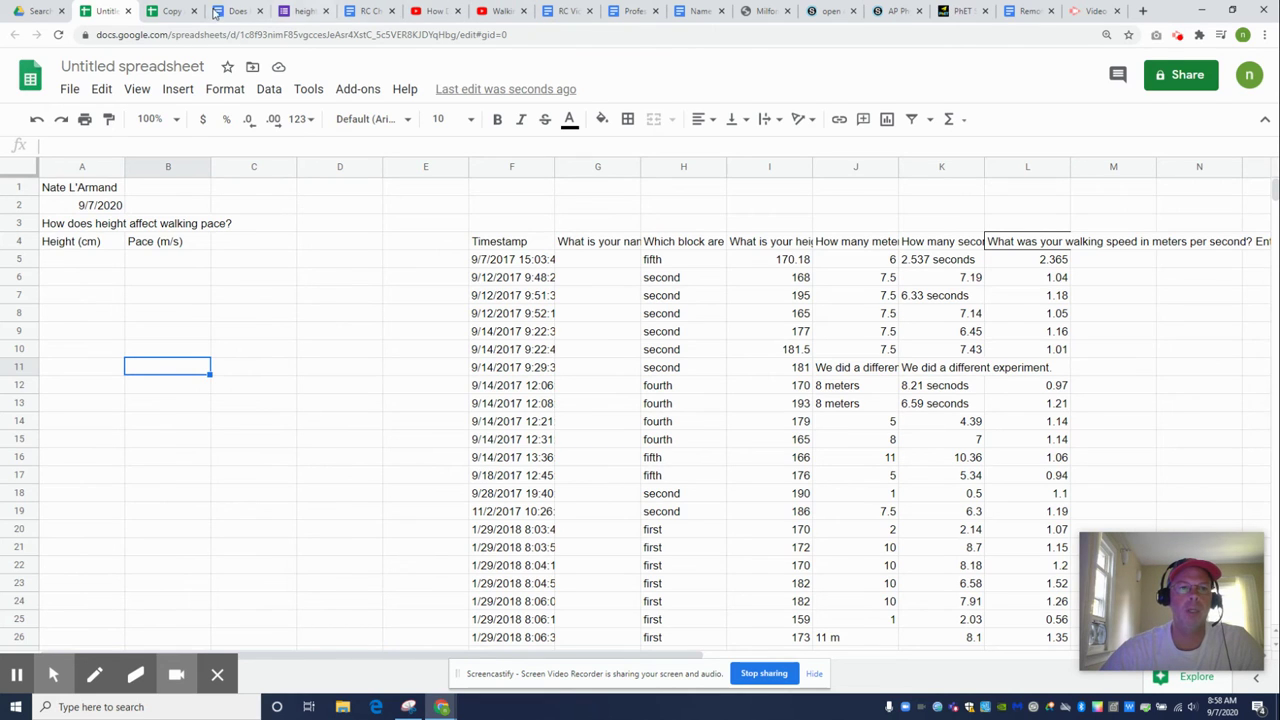
{"action": "left_click", "coordinate": [170, 11]}
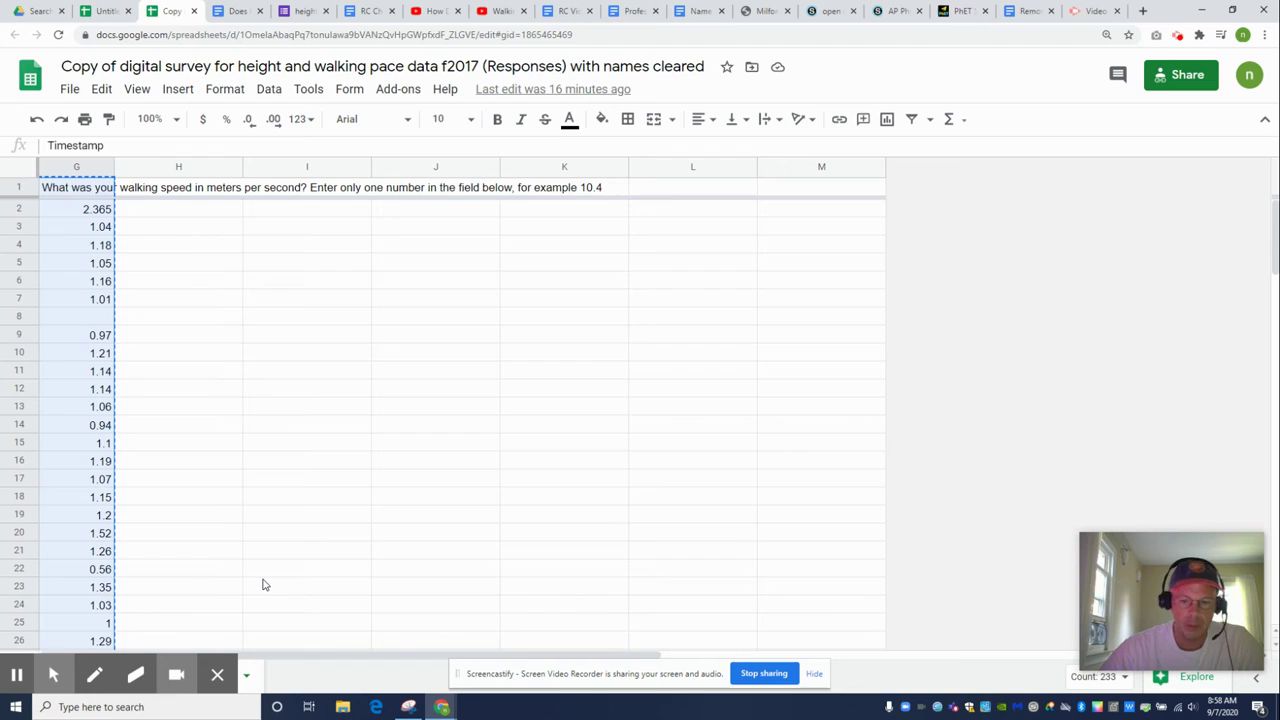
{"action": "key", "text": "Left"}
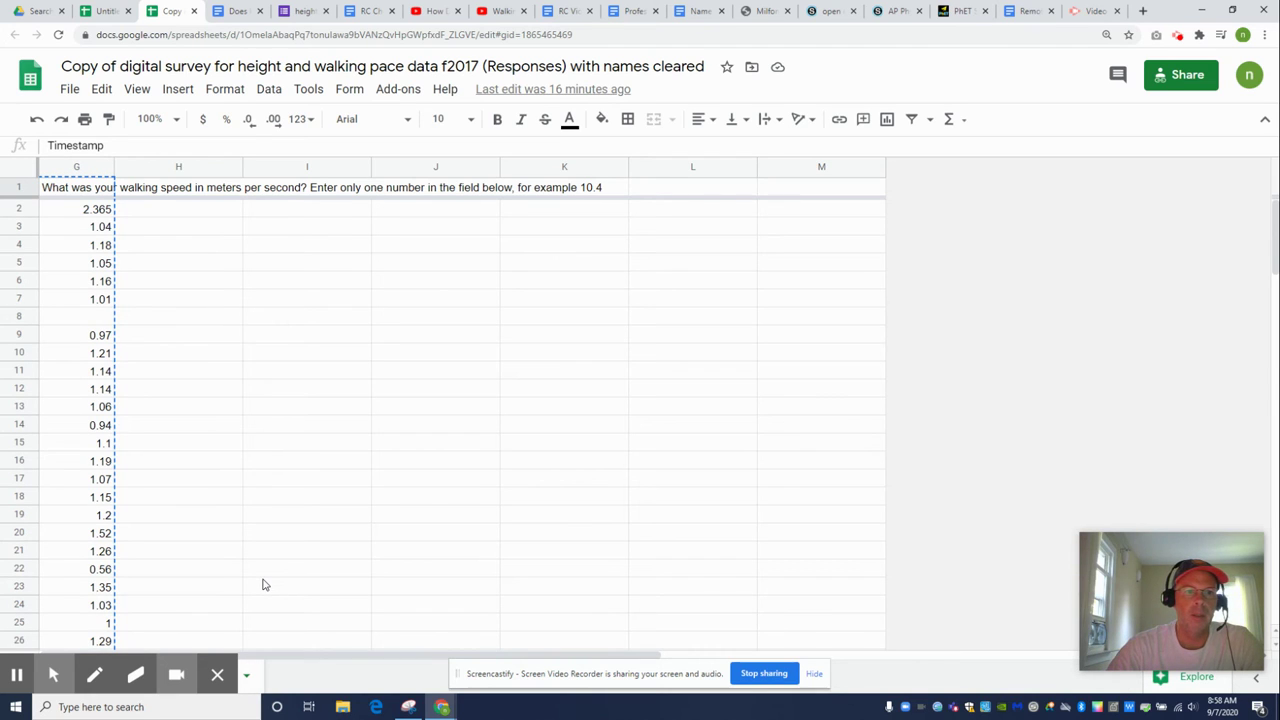
{"action": "left_click", "coordinate": [332, 482]}
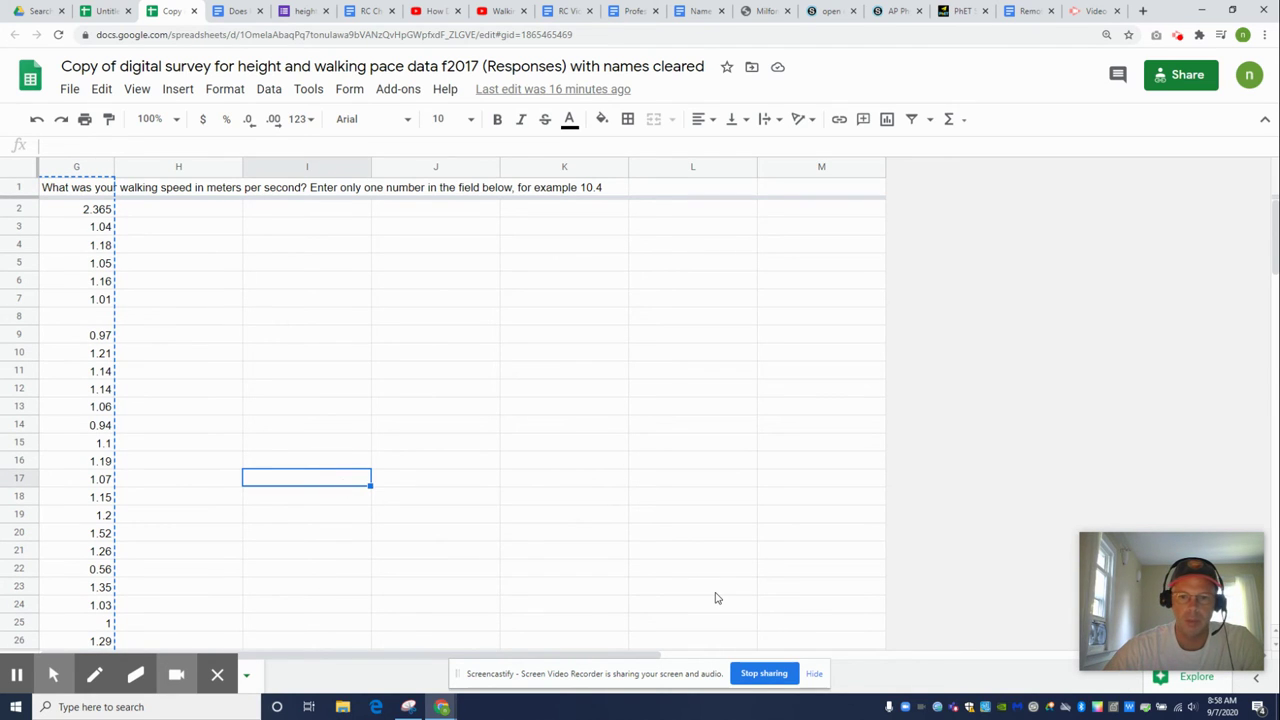
{"action": "left_click", "coordinate": [110, 12]}
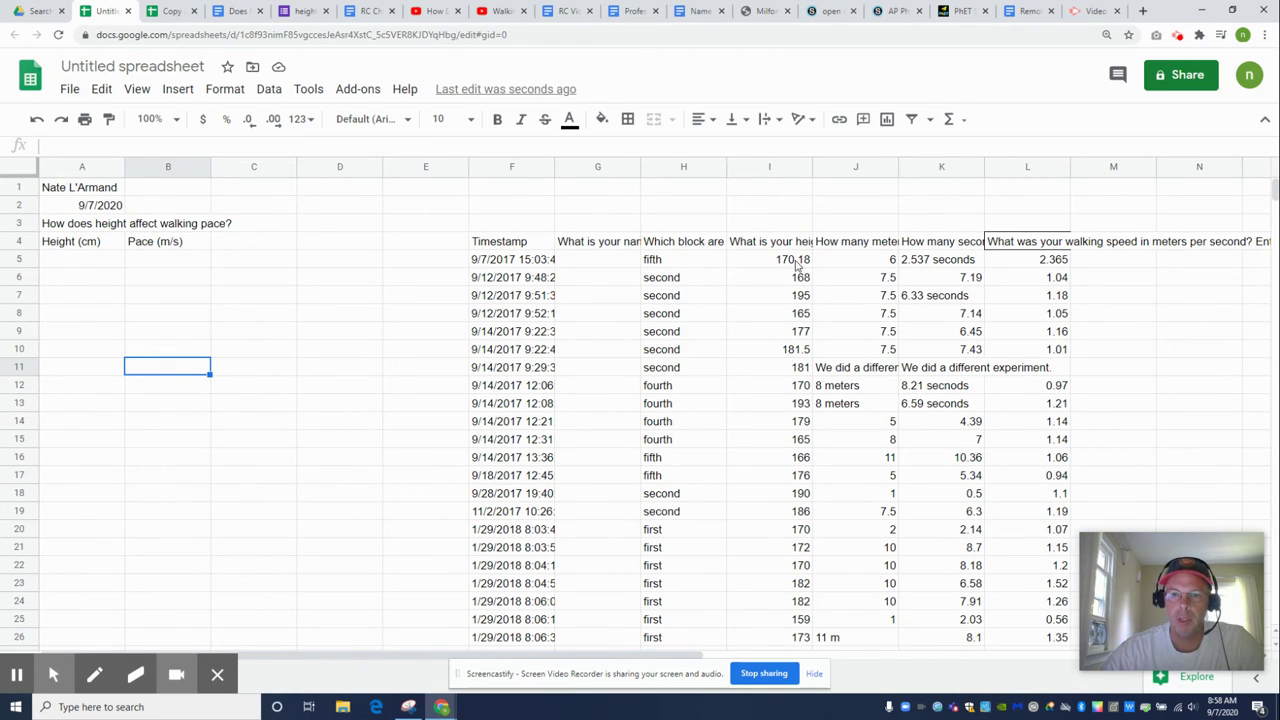
Copy the heights from I5:I42 into column A starting at A5
{"action": "left_click_drag", "start_coordinate": [797, 262], "coordinate": [795, 600]}
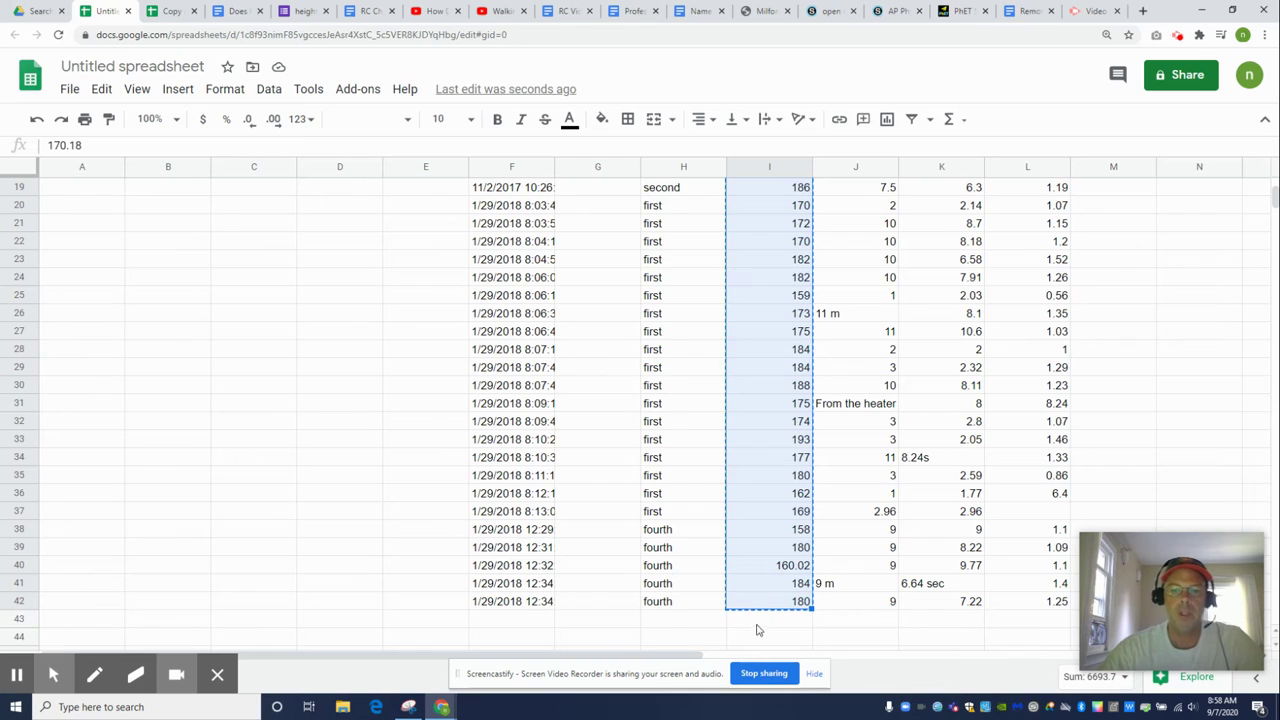
{"action": "key", "text": "ctrl+c"}
{"action": "scroll", "coordinate": [493, 505], "scroll_direction": "up", "scroll_amount": 6}
{"action": "left_click", "coordinate": [84, 262]}
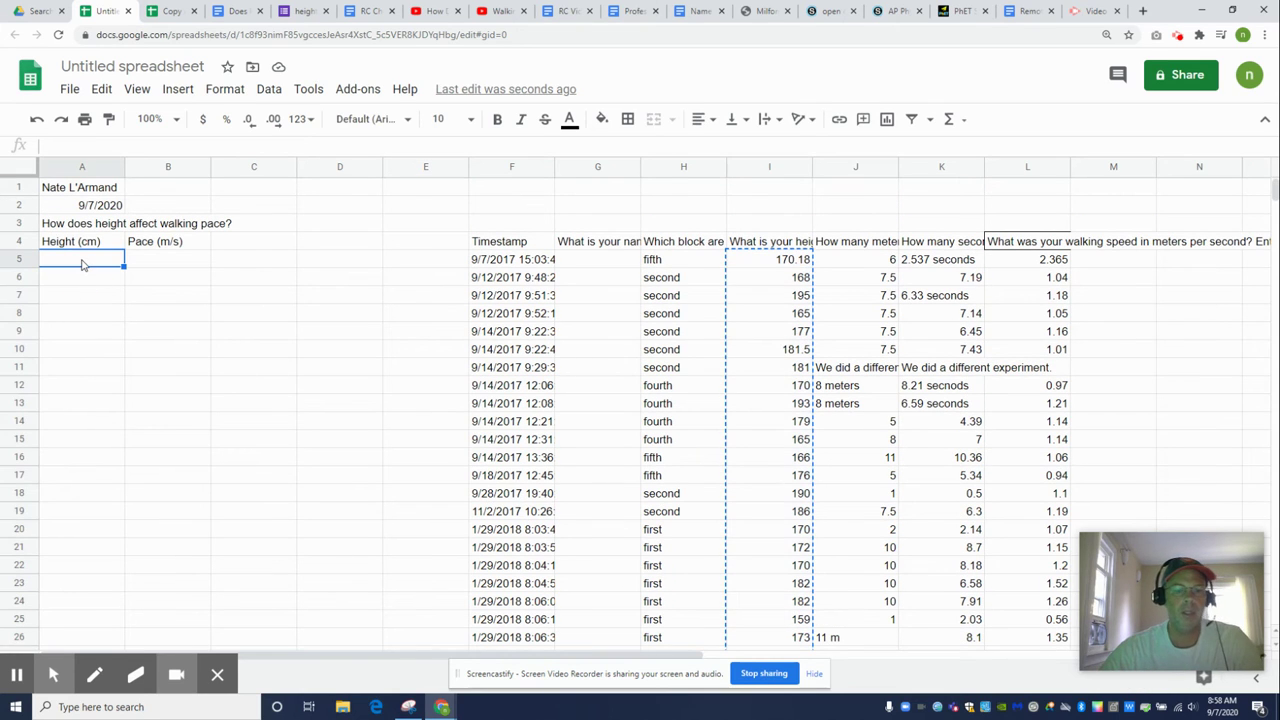
{"action": "key", "text": "ctrl+v"}
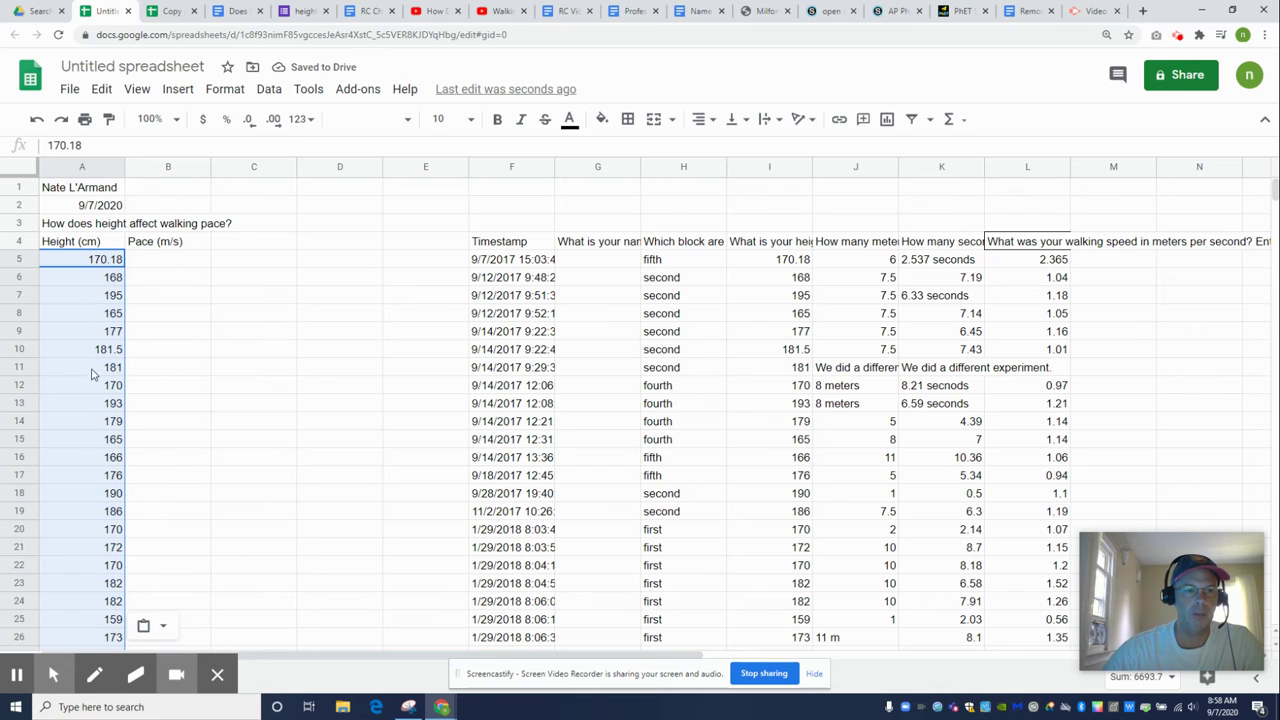
{"action": "scroll", "coordinate": [81, 403], "scroll_direction": "down", "scroll_amount": 7}
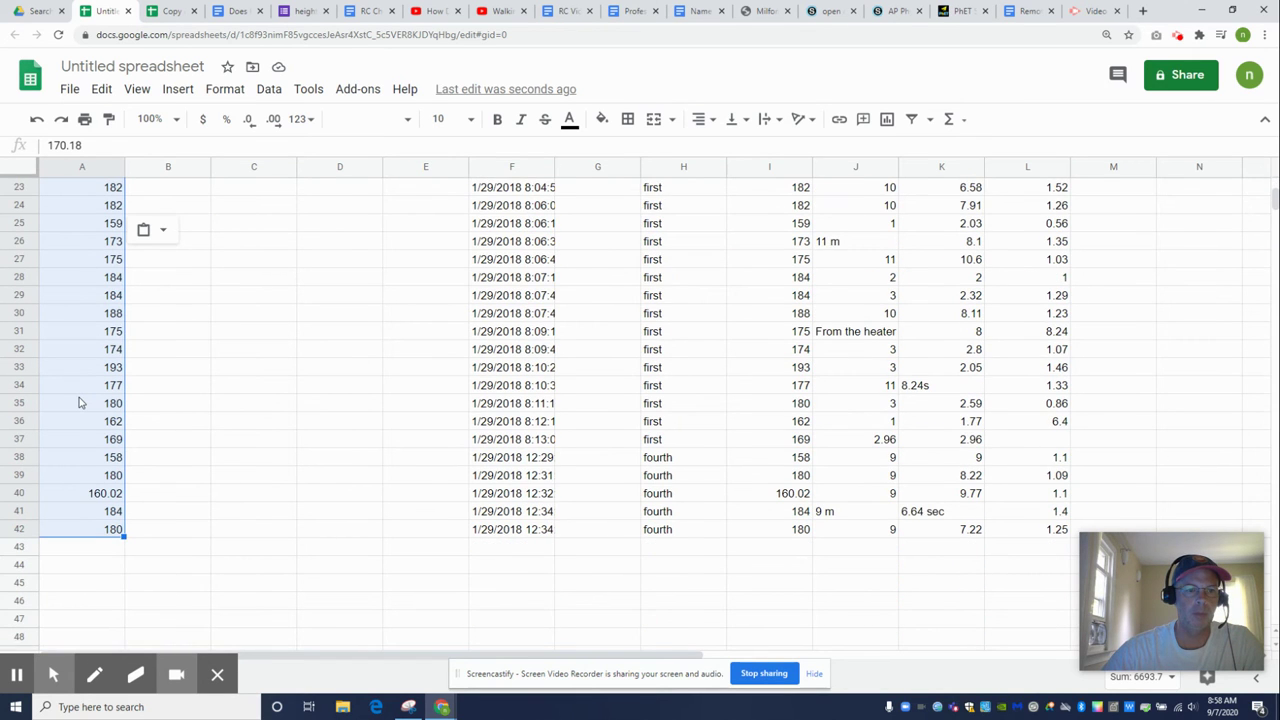
{"action": "scroll", "coordinate": [81, 403], "scroll_direction": "up", "scroll_amount": 7}
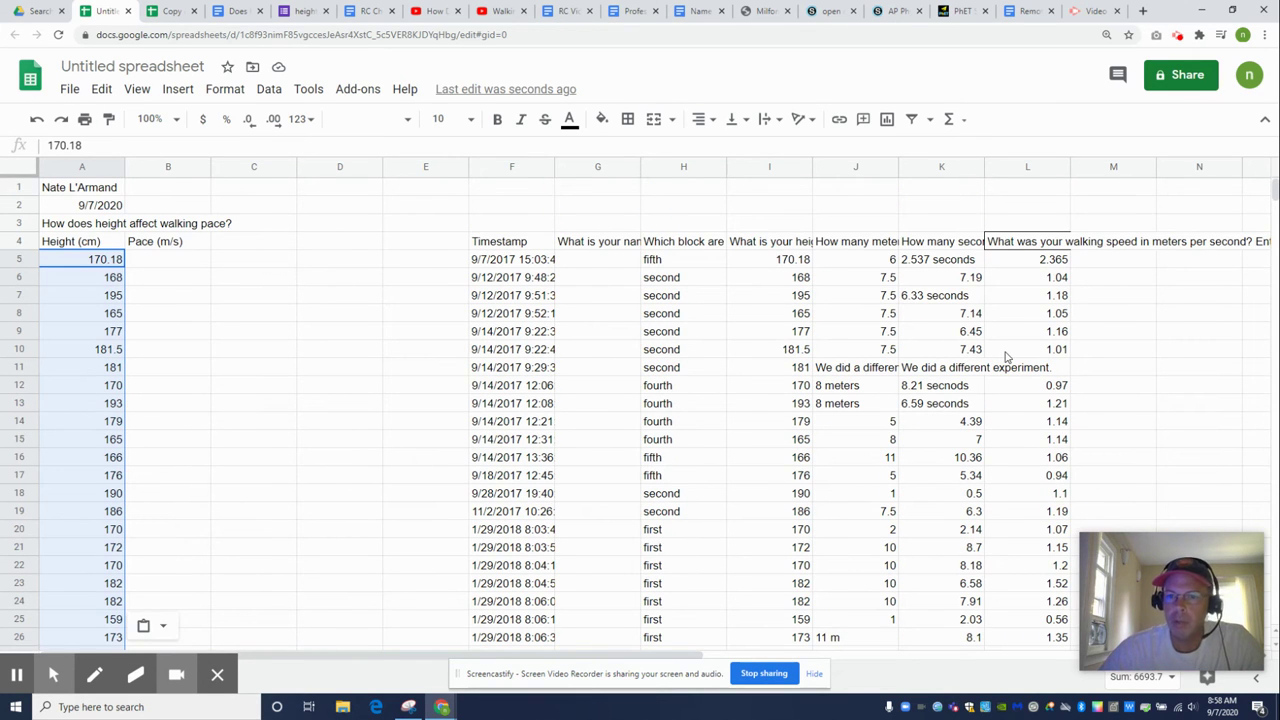
Enter the pace formula =J5/K5 in B5
{"action": "left_click", "coordinate": [168, 261]}
{"action": "type", "text": "="}
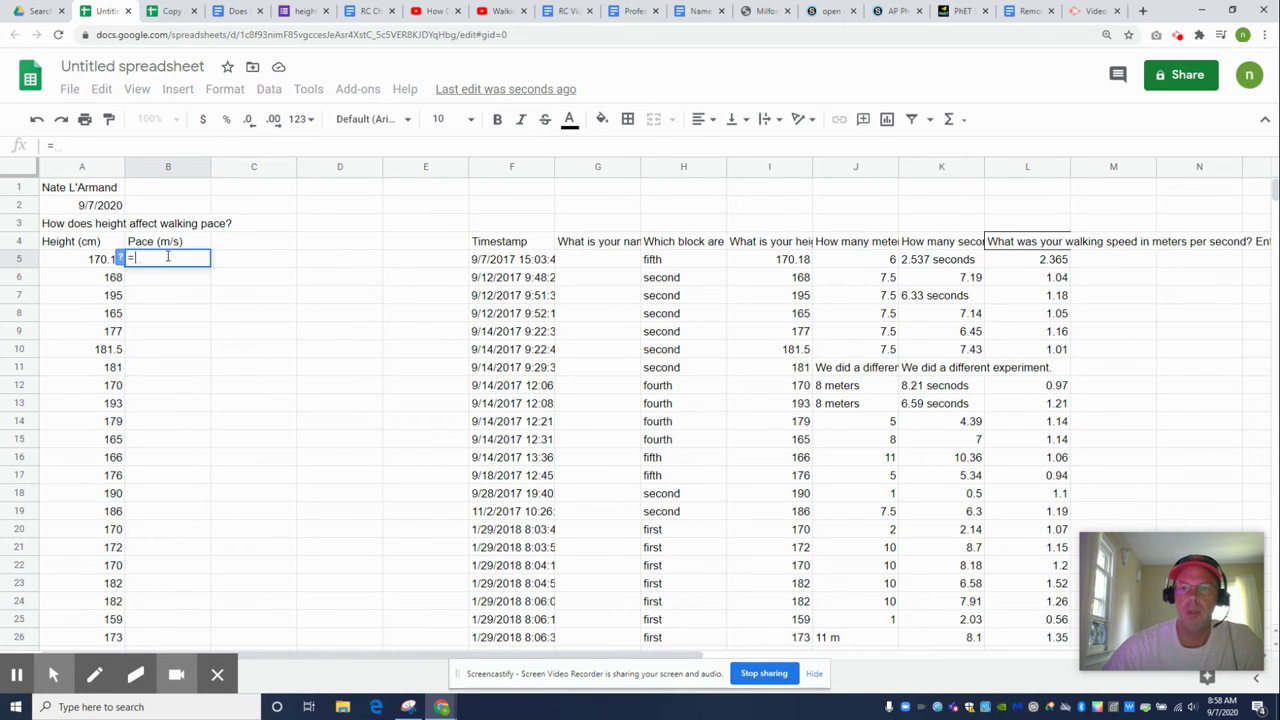
{"action": "left_click", "coordinate": [852, 260]}
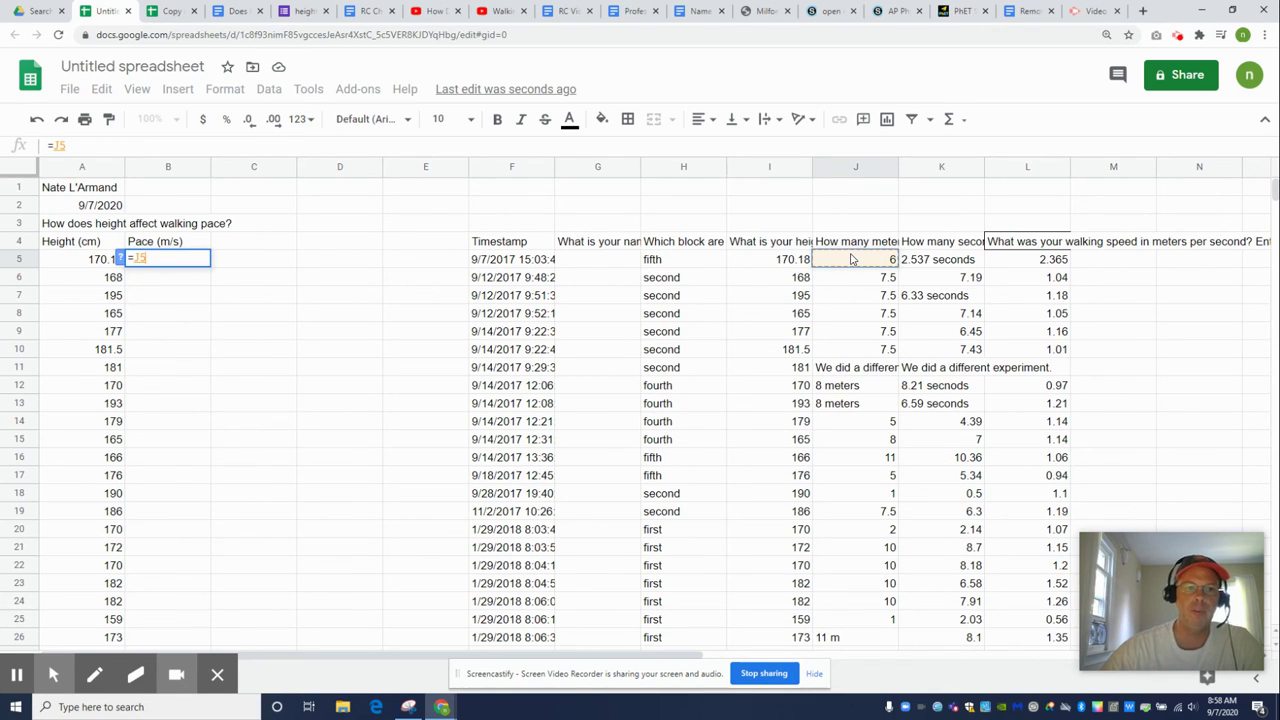
{"action": "type", "text": "/"}
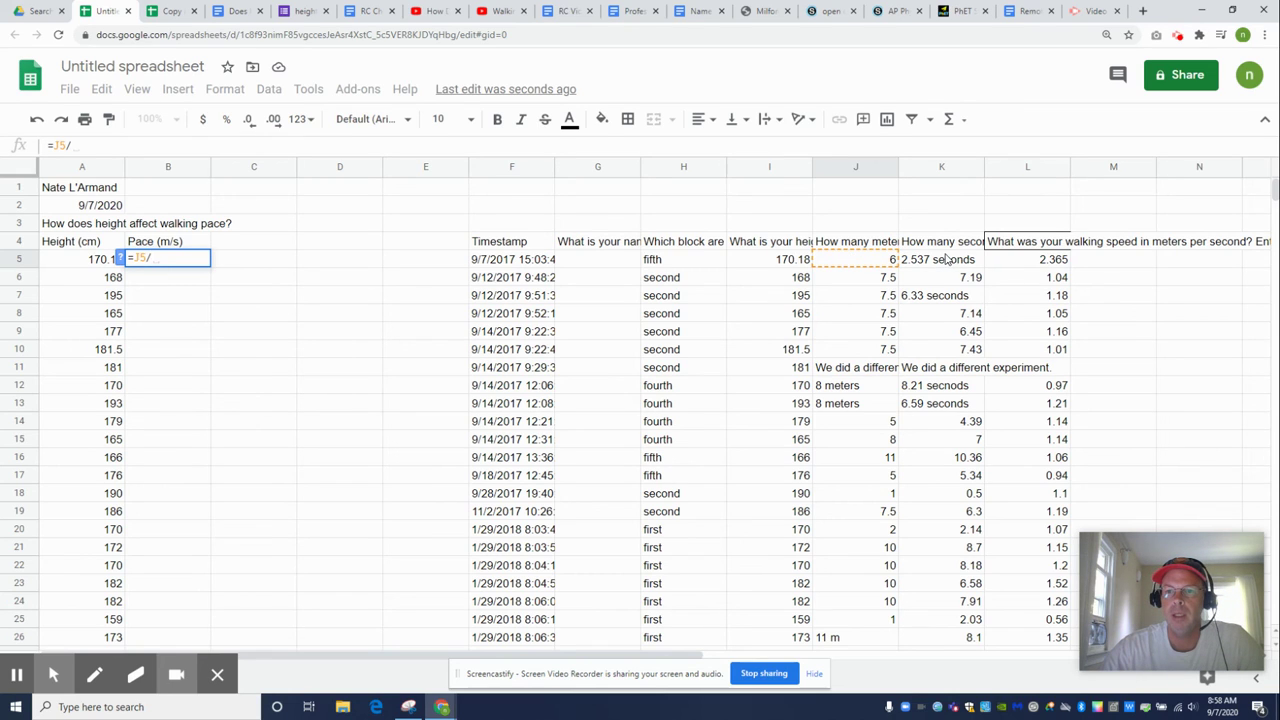
{"action": "left_click", "coordinate": [946, 259]}
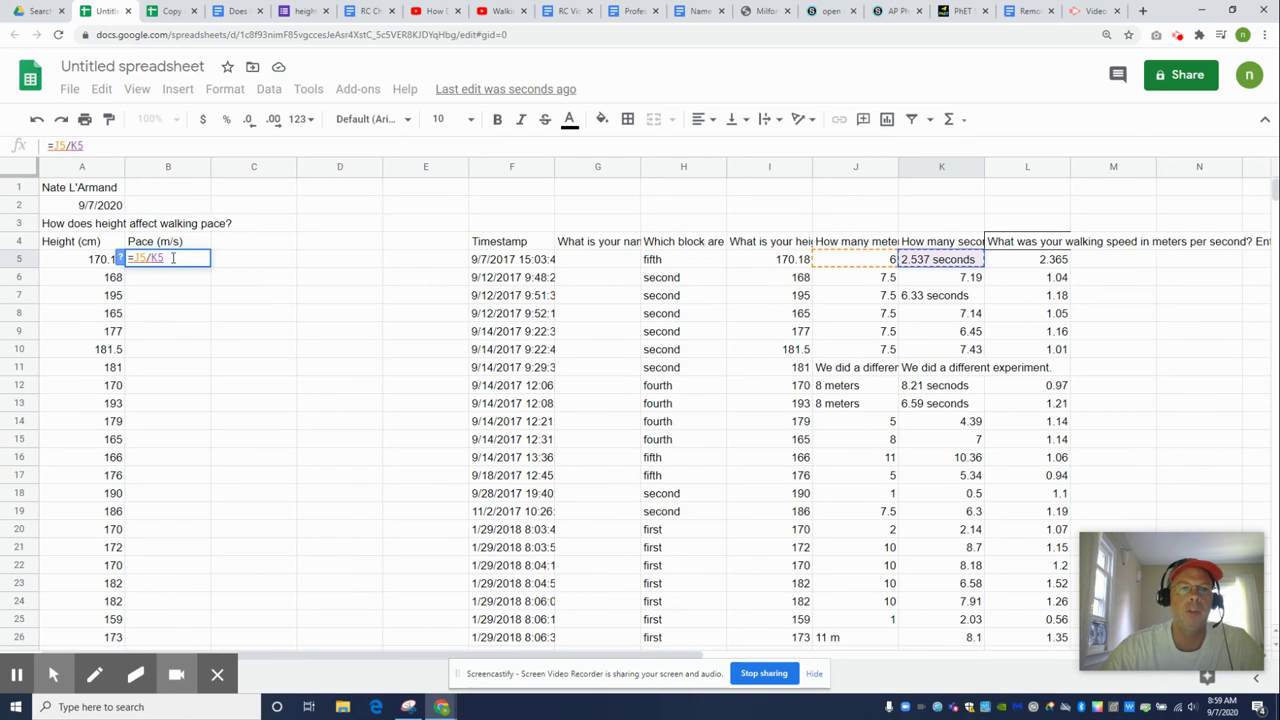
{"action": "key", "text": "Return"}
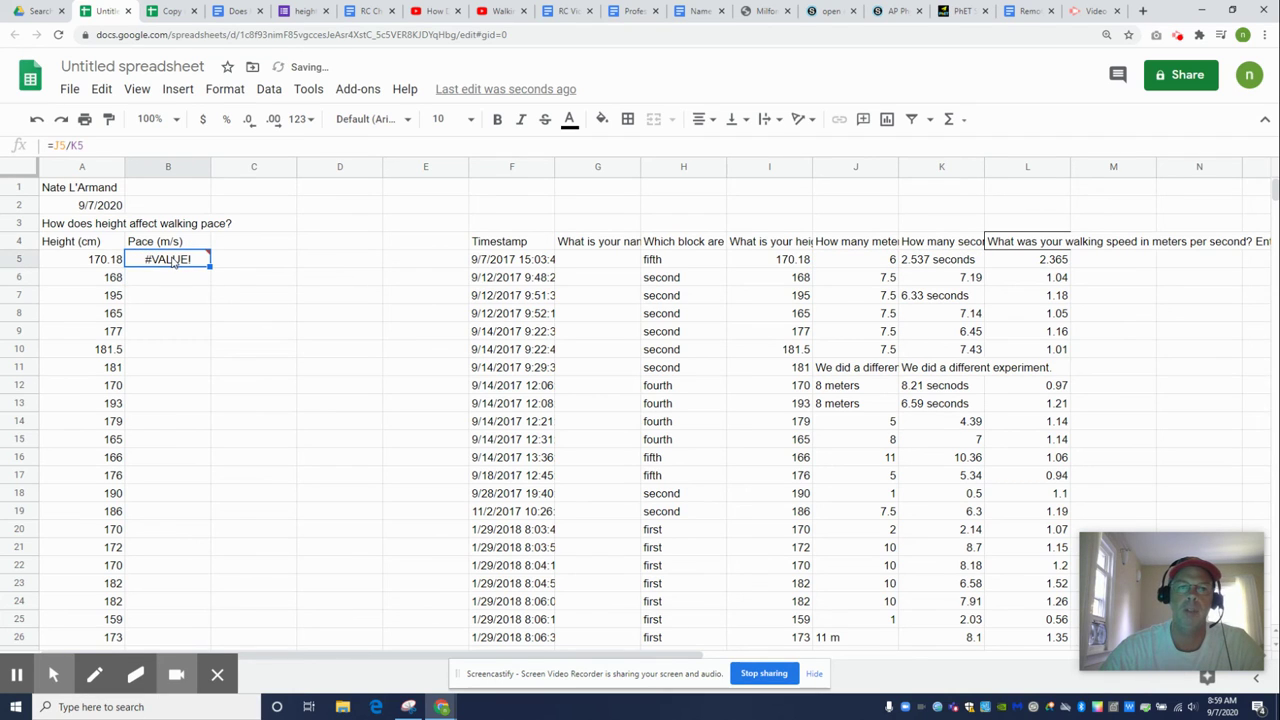
Remove ' seconds' from K5 so it holds 2.537 and B5 shows 2.364998029
{"action": "left_click", "coordinate": [940, 260]}
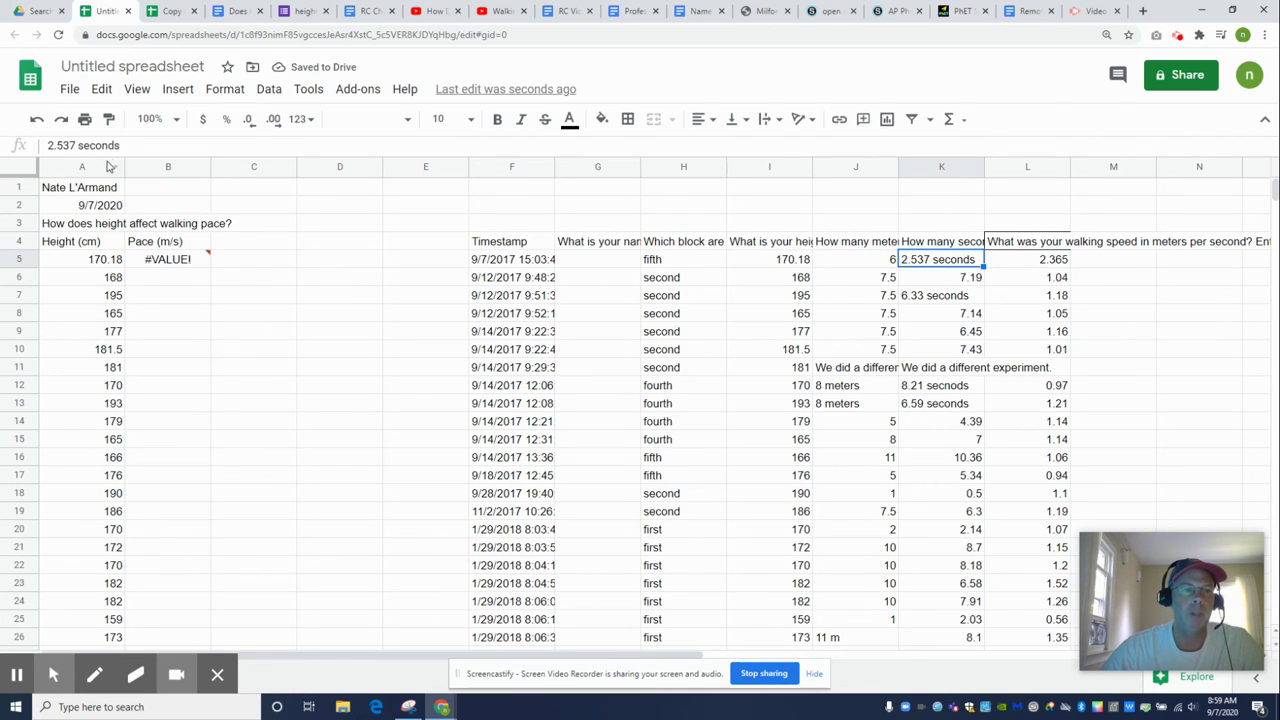
{"action": "left_click", "coordinate": [124, 146]}
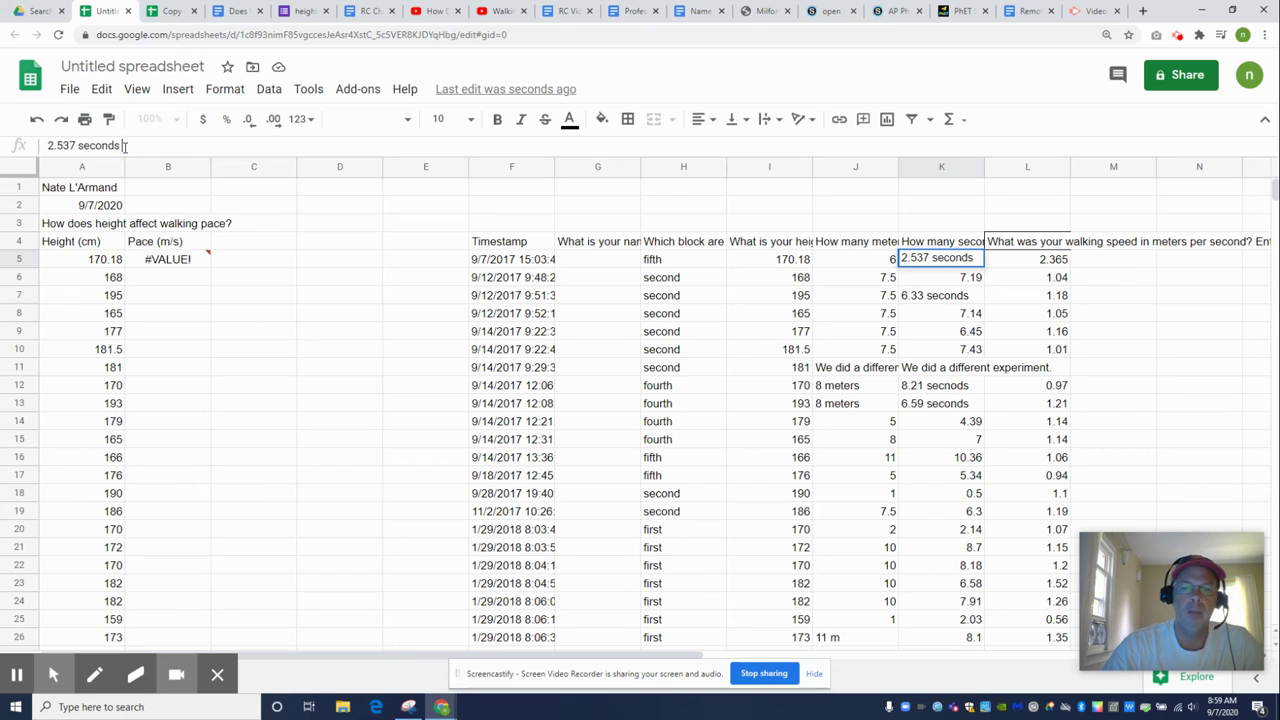
{"action": "key", "text": "BackSpace"}
{"action": "key", "text": "BackSpace"}
{"action": "key", "text": "BackSpace"}
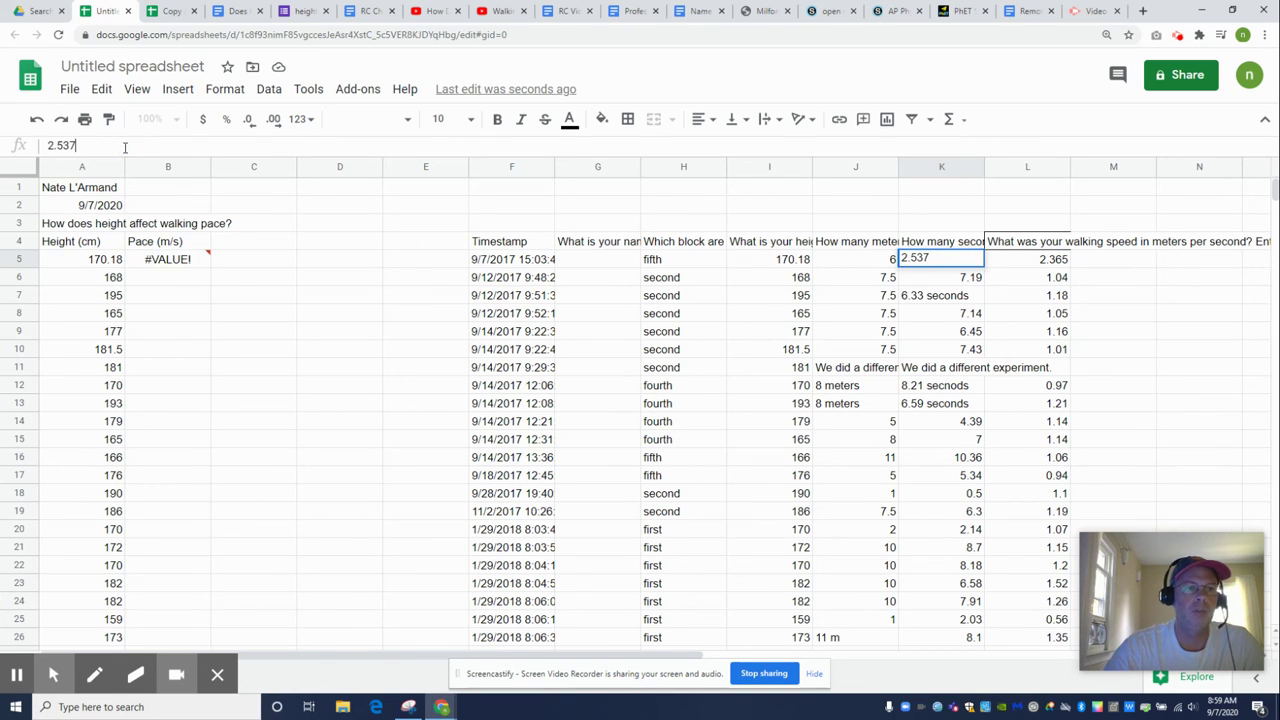
{"action": "key", "text": "Return"}
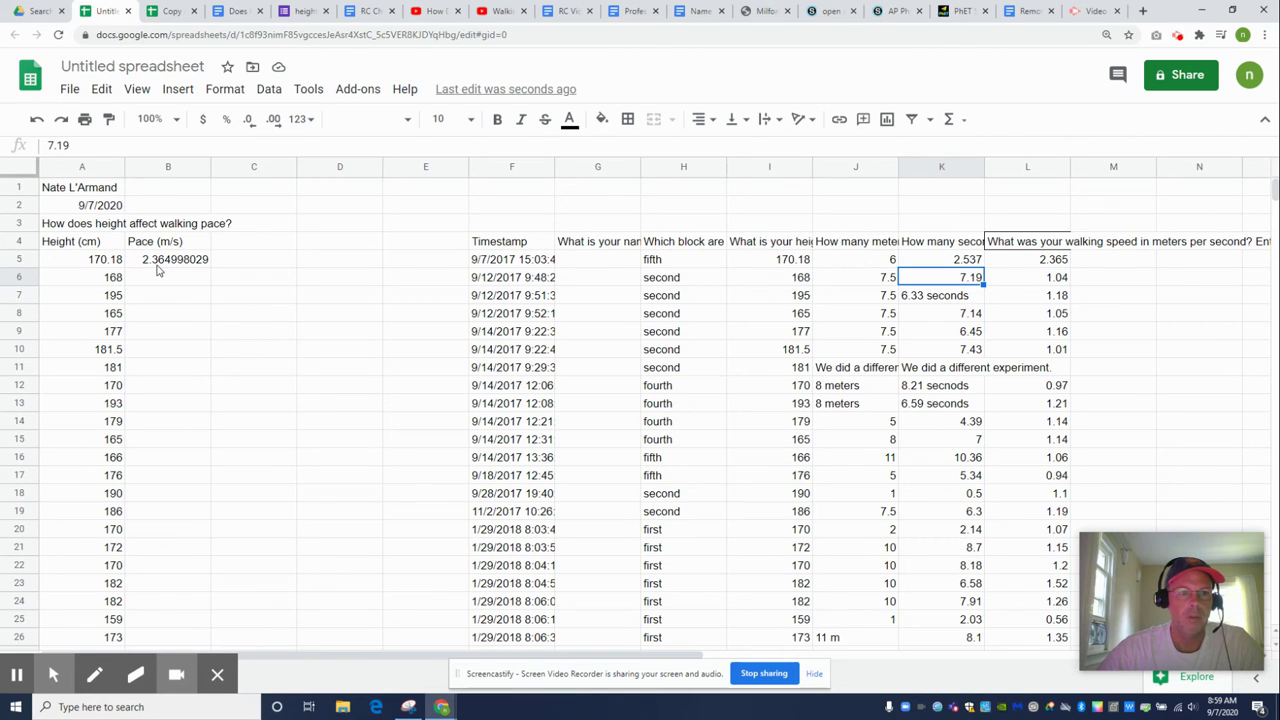
Fill the =J5/K5 pace formula from B5 down to B42
{"action": "left_click", "coordinate": [157, 265]}
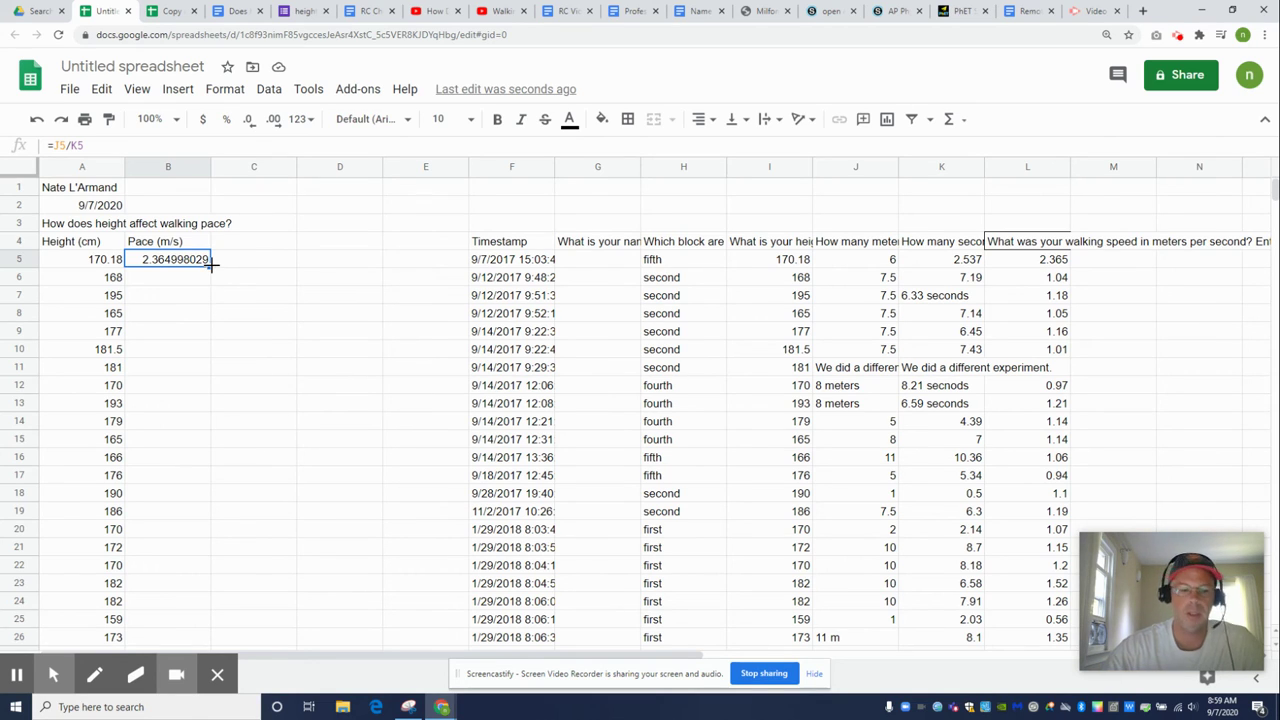
{"action": "key", "text": "ctrl+plus"}
{"action": "key", "text": "ctrl+plus"}
{"action": "key", "text": "ctrl+plus"}
{"action": "key", "text": "ctrl+plus"}
{"action": "key", "text": "ctrl+plus"}
{"action": "key", "text": "ctrl+plus"}
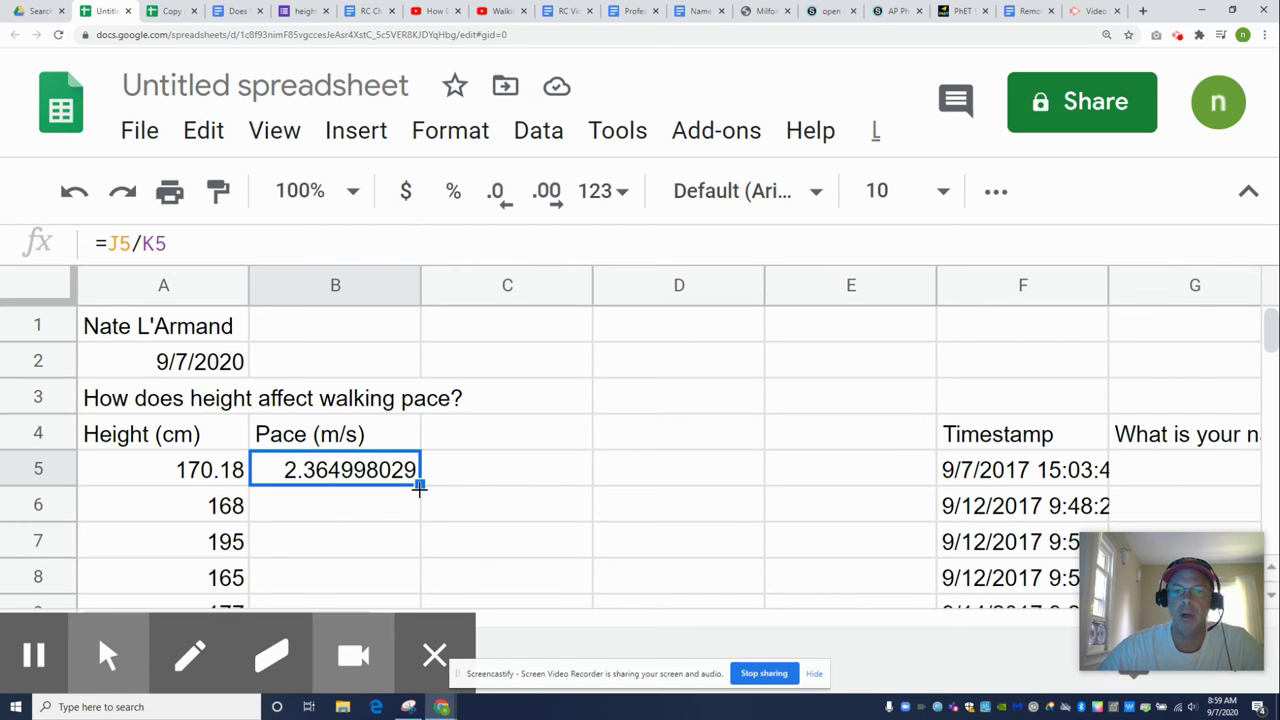
{"action": "left_click_drag", "start_coordinate": [420, 484], "coordinate": [409, 449]}
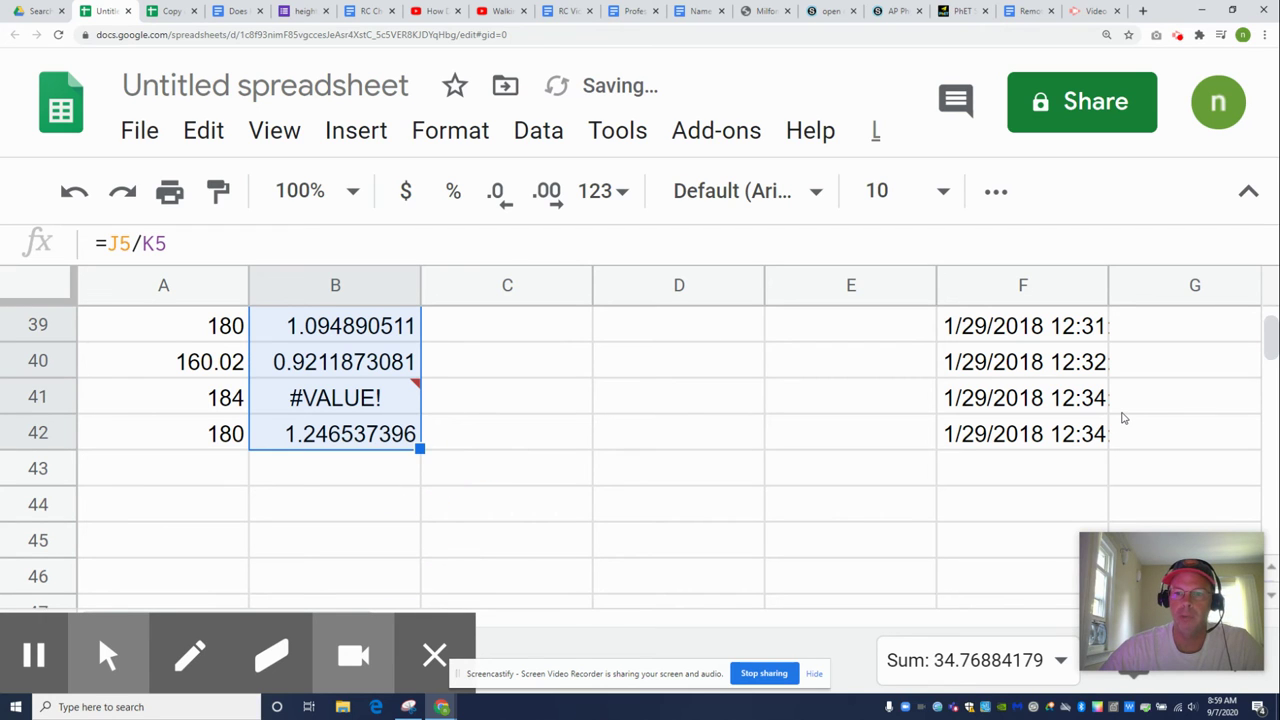
{"action": "key", "text": "ctrl+minus"}
{"action": "key", "text": "ctrl+minus"}
{"action": "key", "text": "ctrl+minus"}
{"action": "key", "text": "ctrl+minus"}
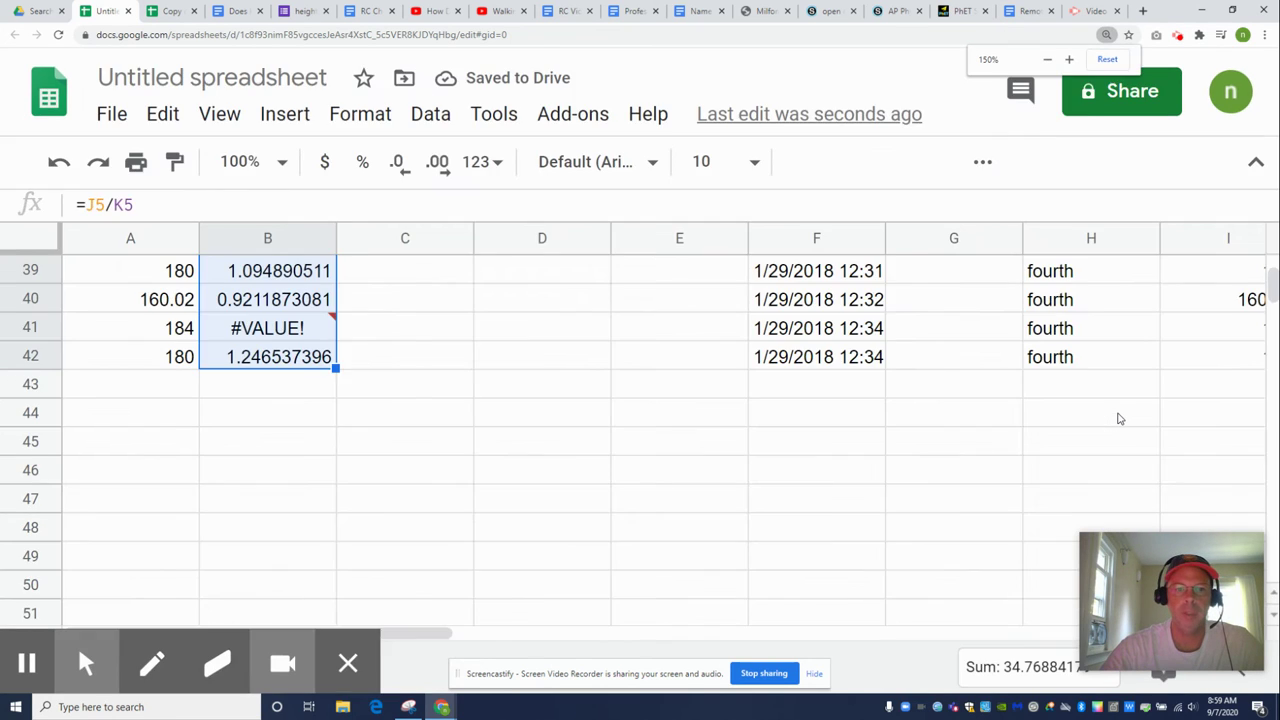
{"action": "key", "text": "ctrl+minus"}
{"action": "scroll", "coordinate": [903, 374], "scroll_direction": "up", "scroll_amount": 10}
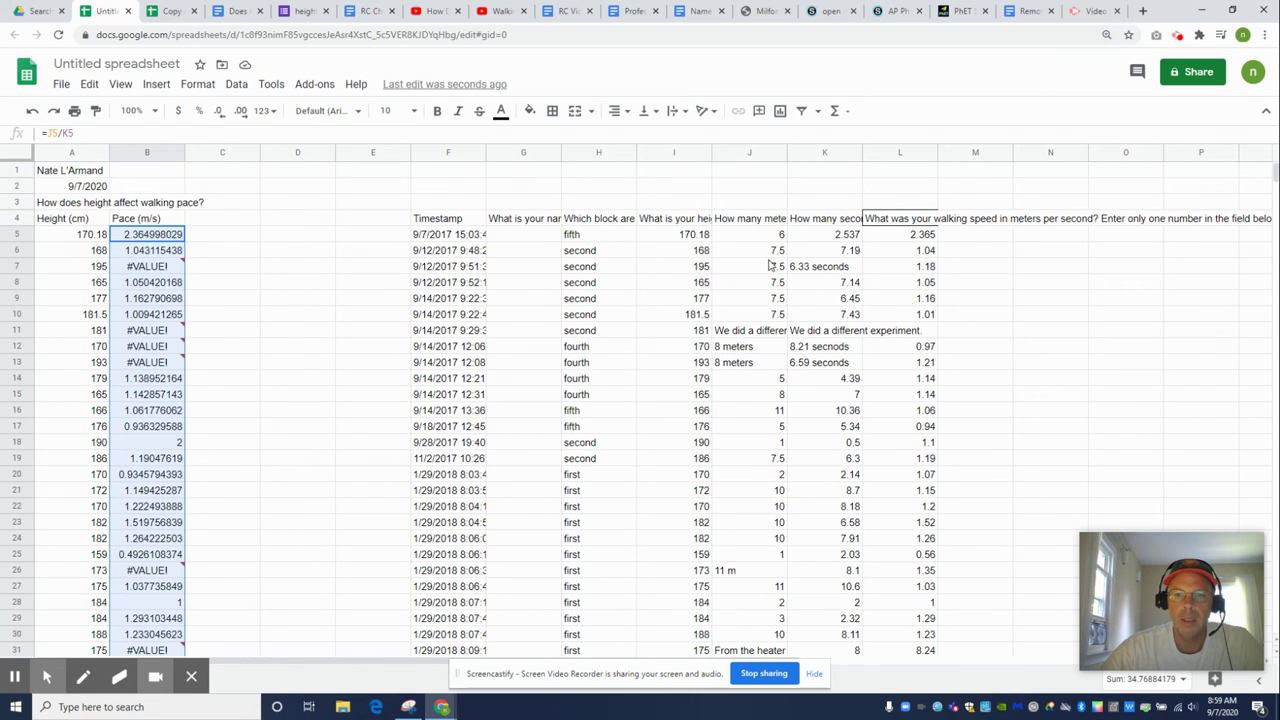
{"action": "left_click", "coordinate": [762, 333]}
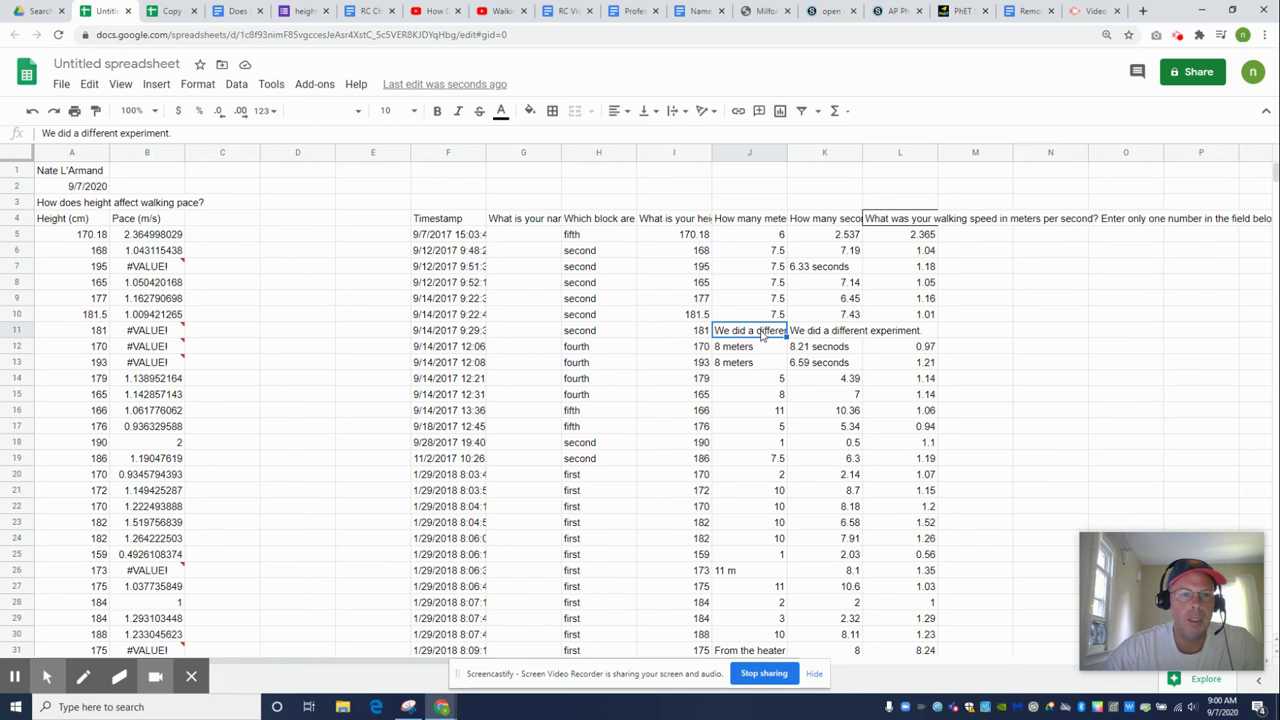
Clear J11's note and strip 'meters' from J12 and J13, leaving 8 in each
{"action": "key", "text": "Delete"}
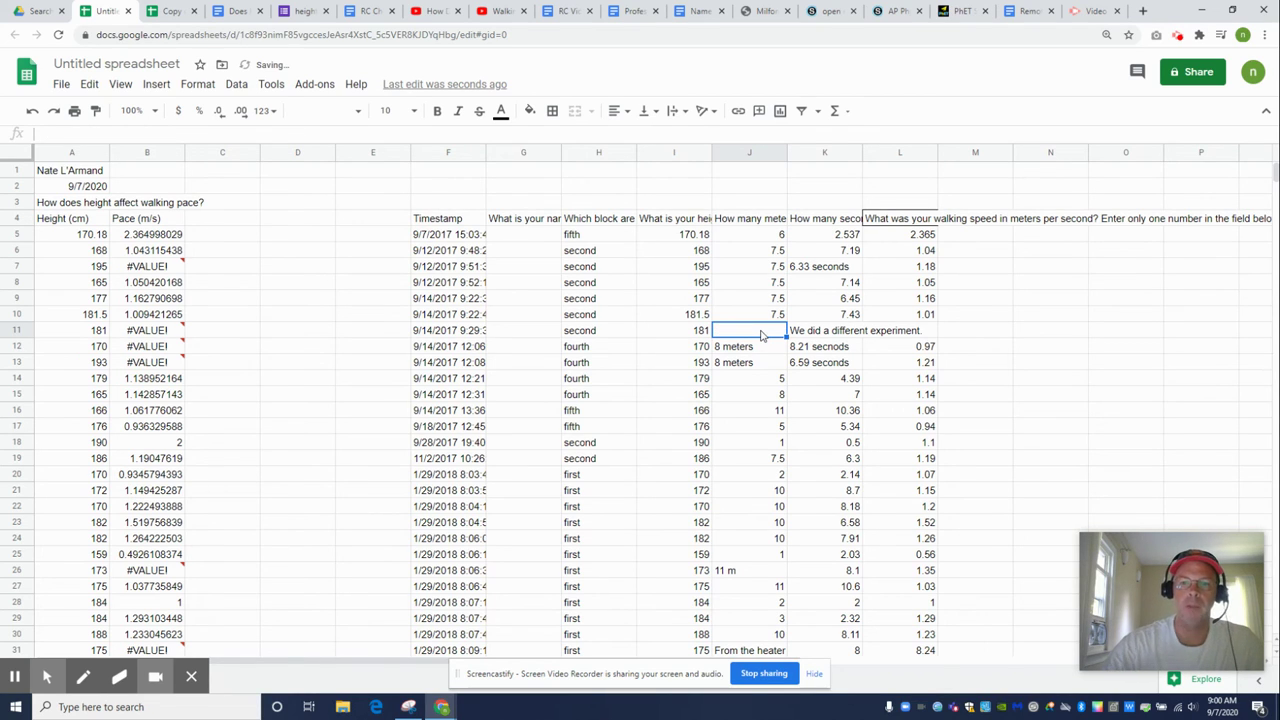
{"action": "left_click", "coordinate": [760, 347]}
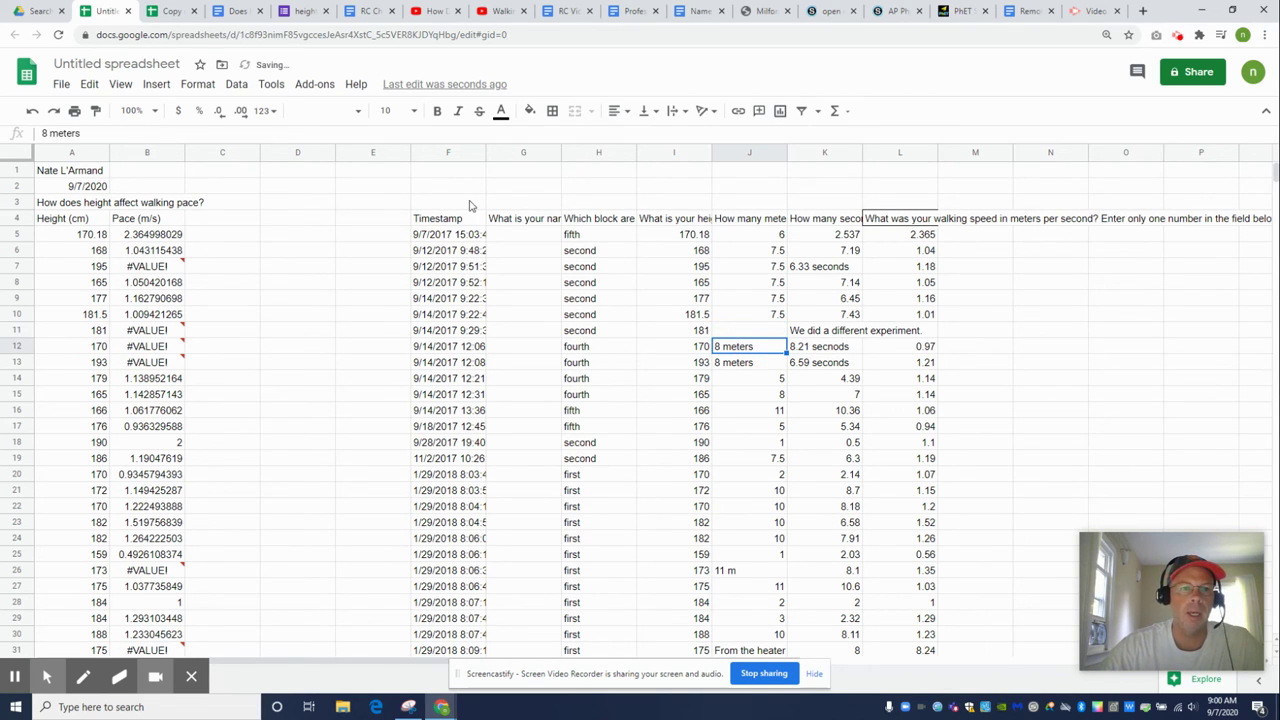
{"action": "left_click", "coordinate": [85, 133]}
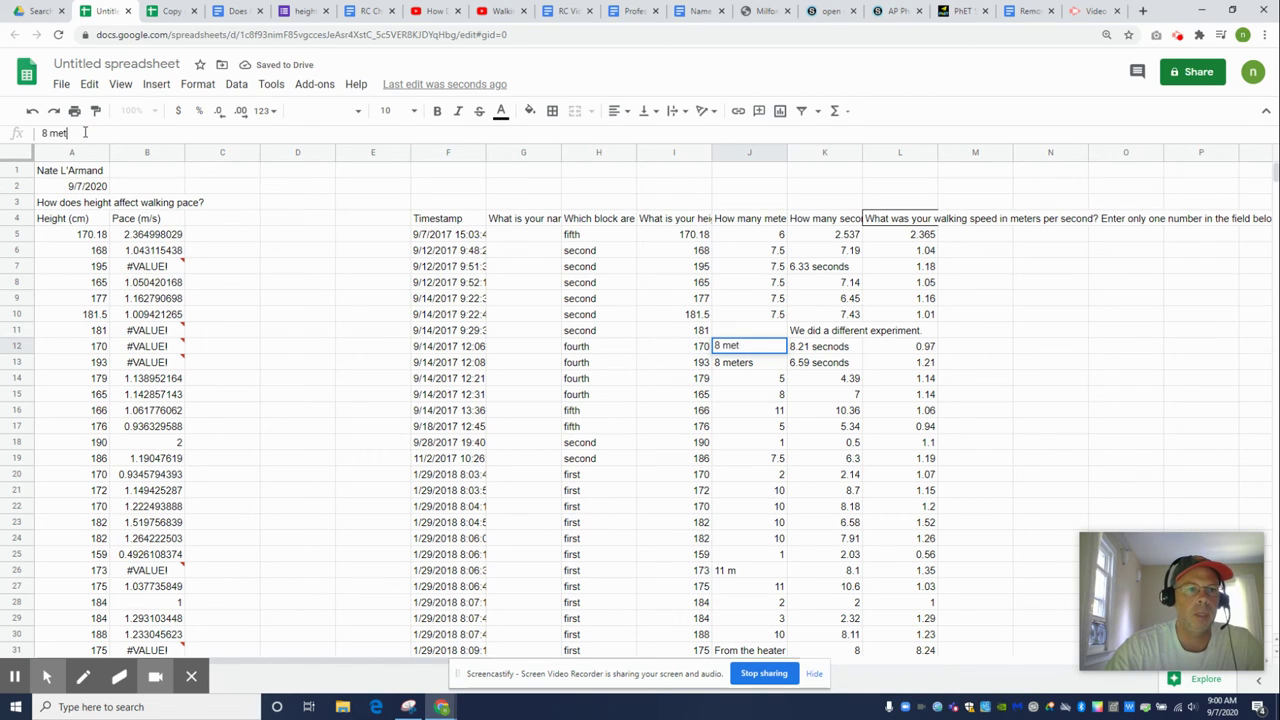
{"action": "key", "text": "BackSpace"}
{"action": "key", "text": "BackSpace"}
{"action": "key", "text": "BackSpace"}
{"action": "key", "text": "BackSpace"}
{"action": "key", "text": "Return"}
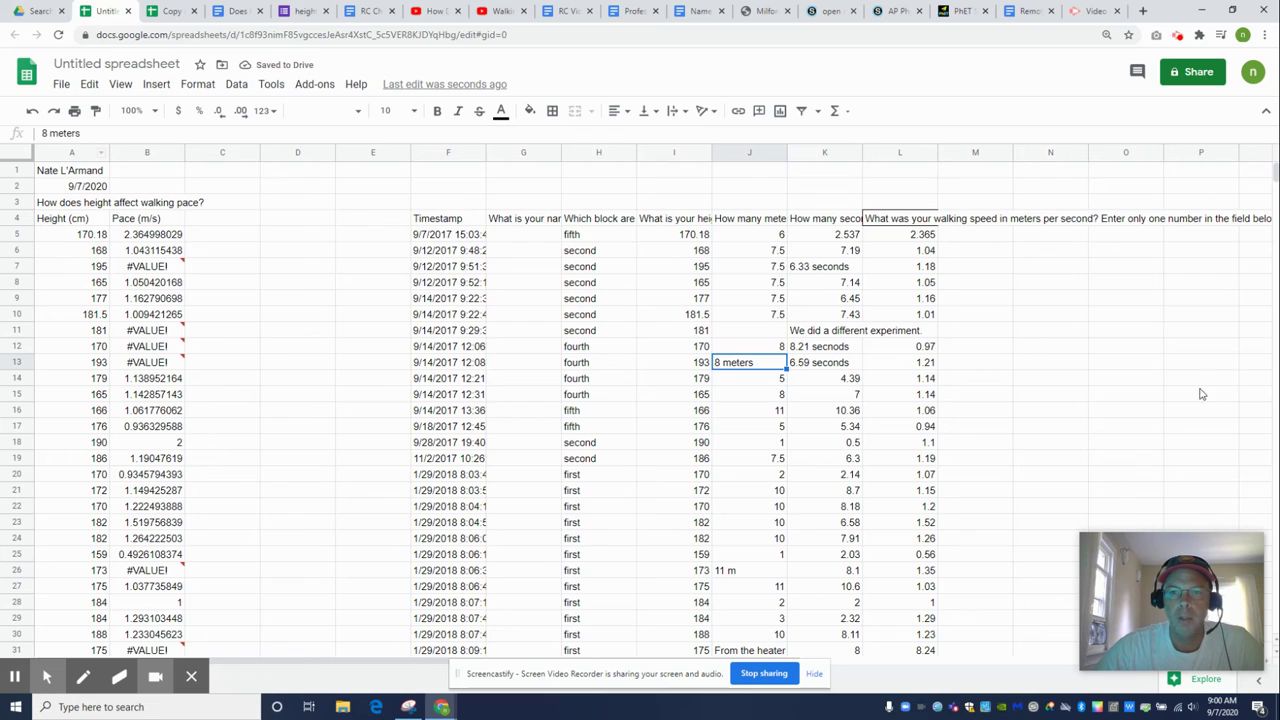
{"action": "left_click", "coordinate": [82, 133]}
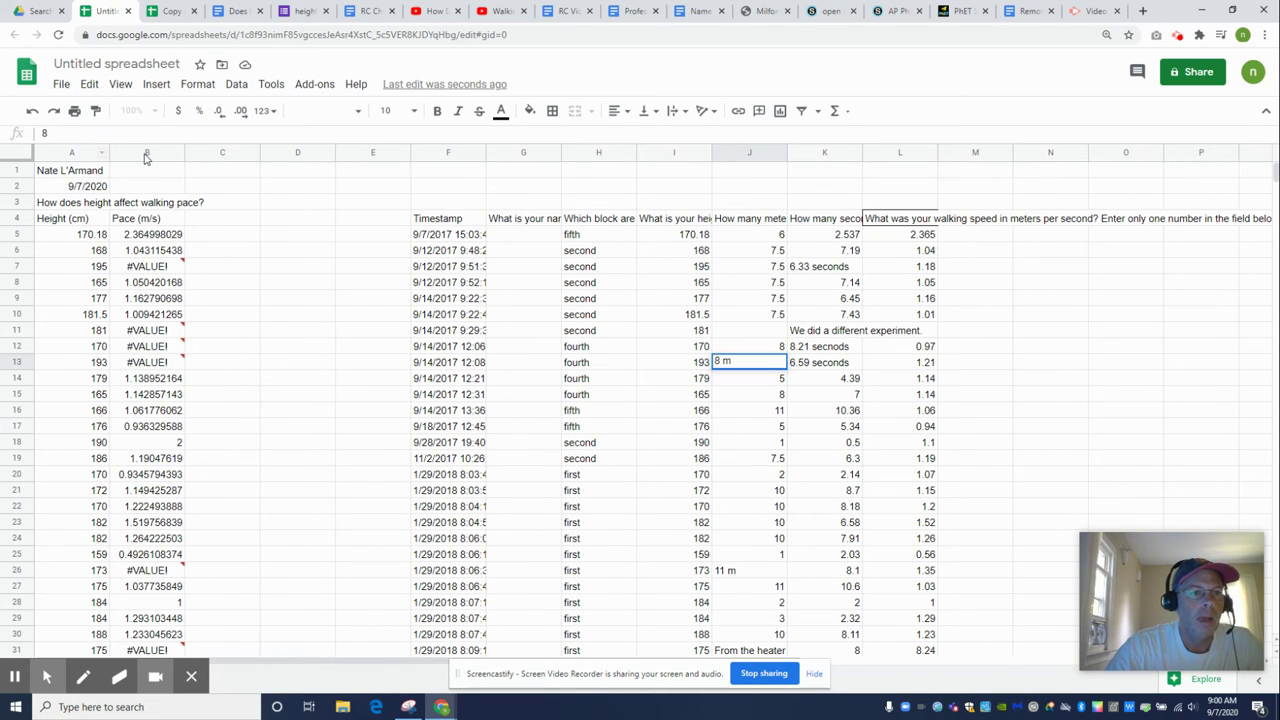
{"action": "key", "text": "Return"}
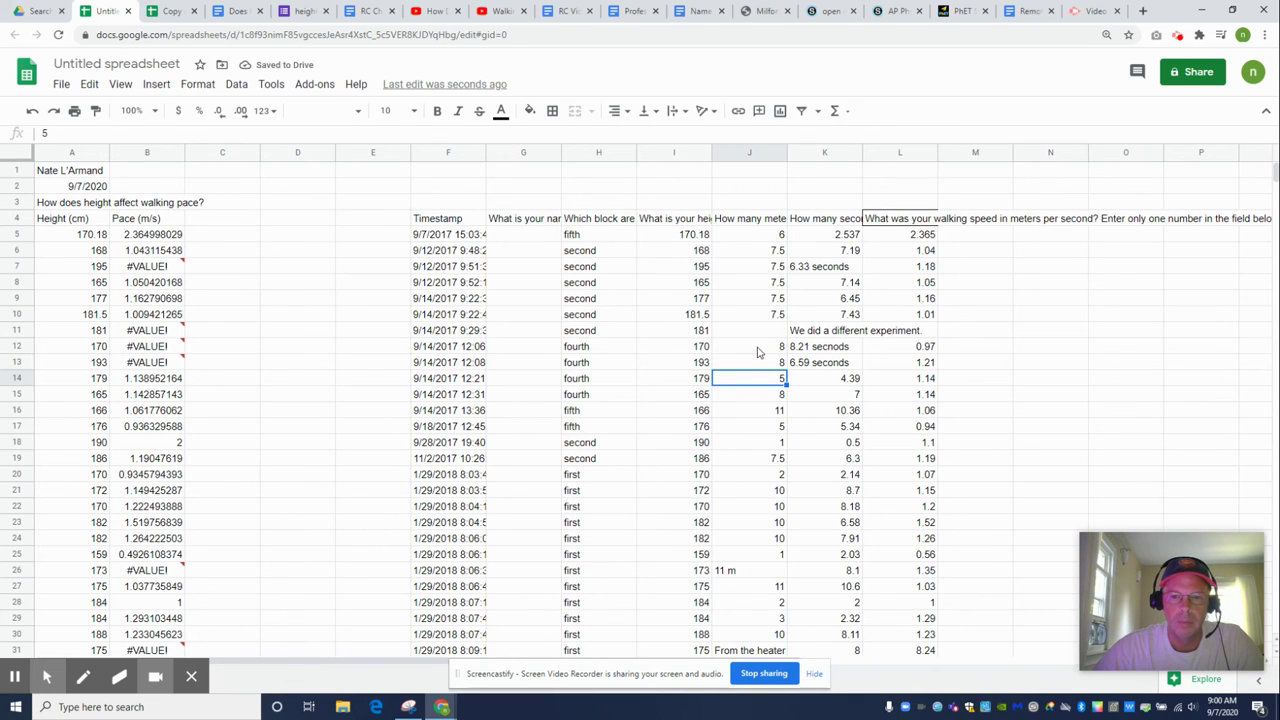
Remove the seconds units from K7, K12 and K13, leaving 6.33, 8.21 and 6.59
{"action": "left_click", "coordinate": [829, 266]}
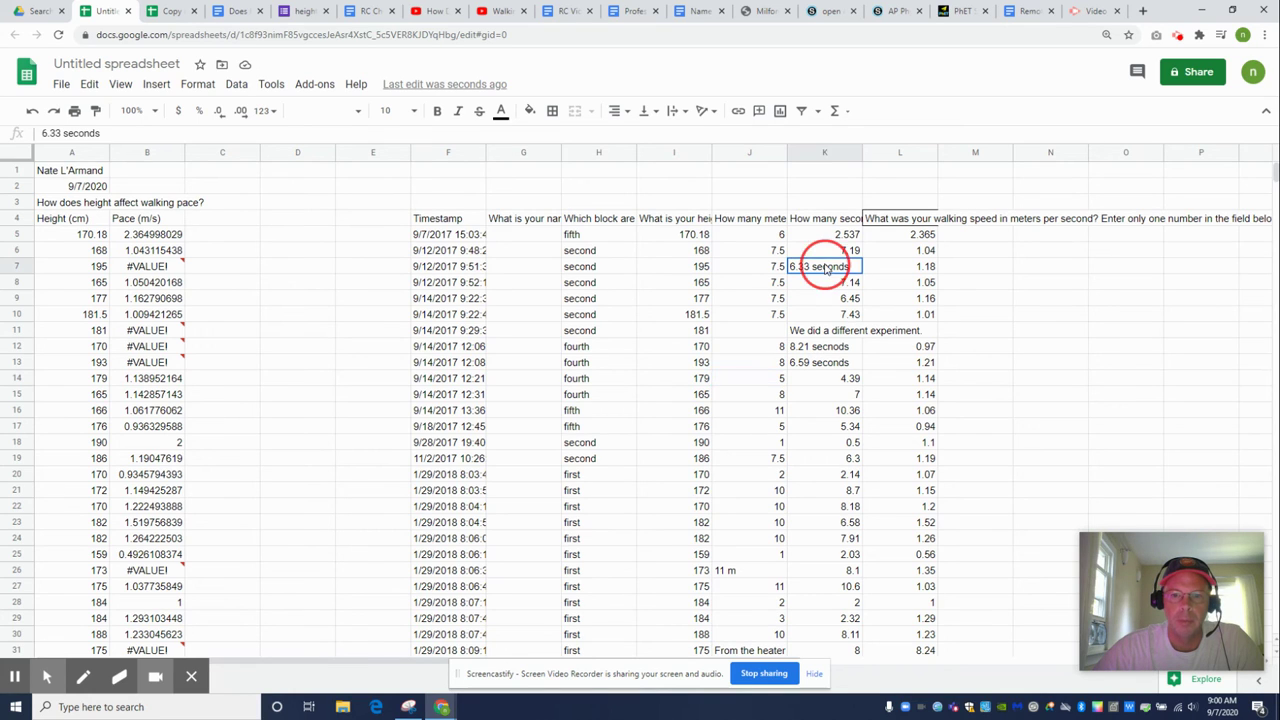
{"action": "left_click", "coordinate": [127, 137]}
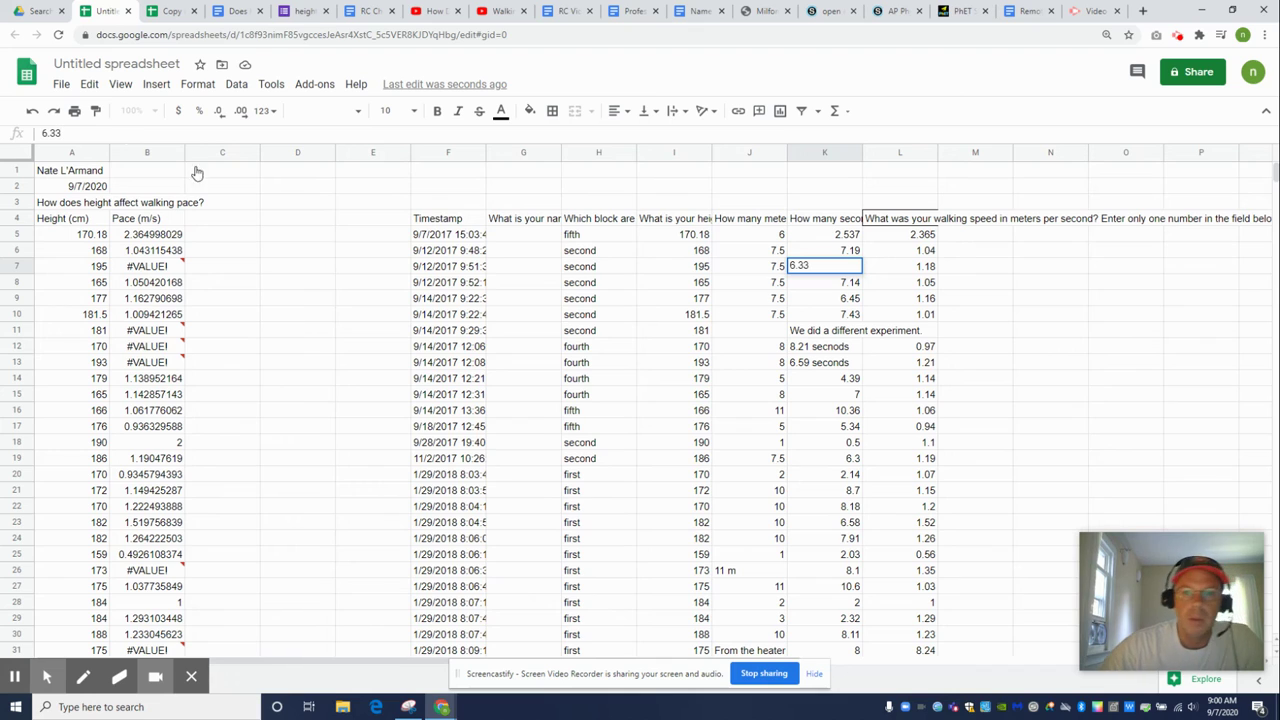
{"action": "left_click", "coordinate": [812, 350]}
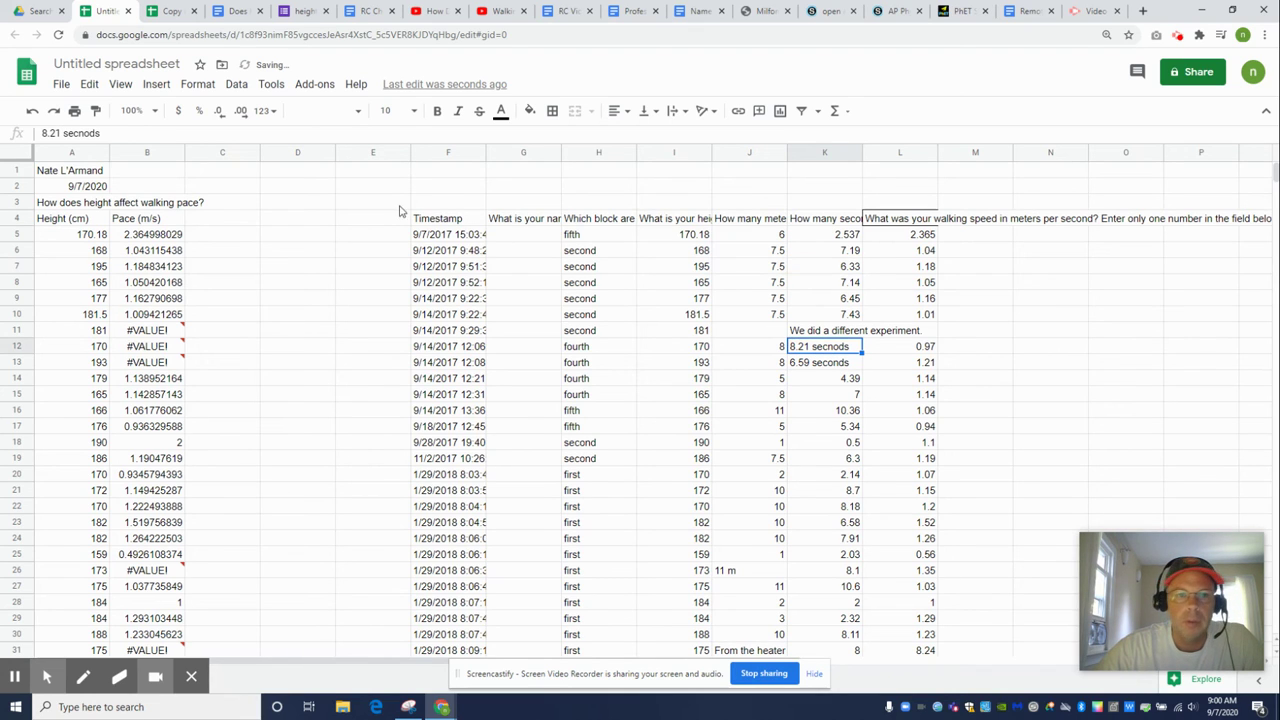
{"action": "left_click", "coordinate": [128, 134]}
{"action": "key", "text": "BackSpace"}
{"action": "key", "text": "BackSpace"}
{"action": "key", "text": "BackSpace"}
{"action": "key", "text": "BackSpace"}
{"action": "key", "text": "BackSpace"}
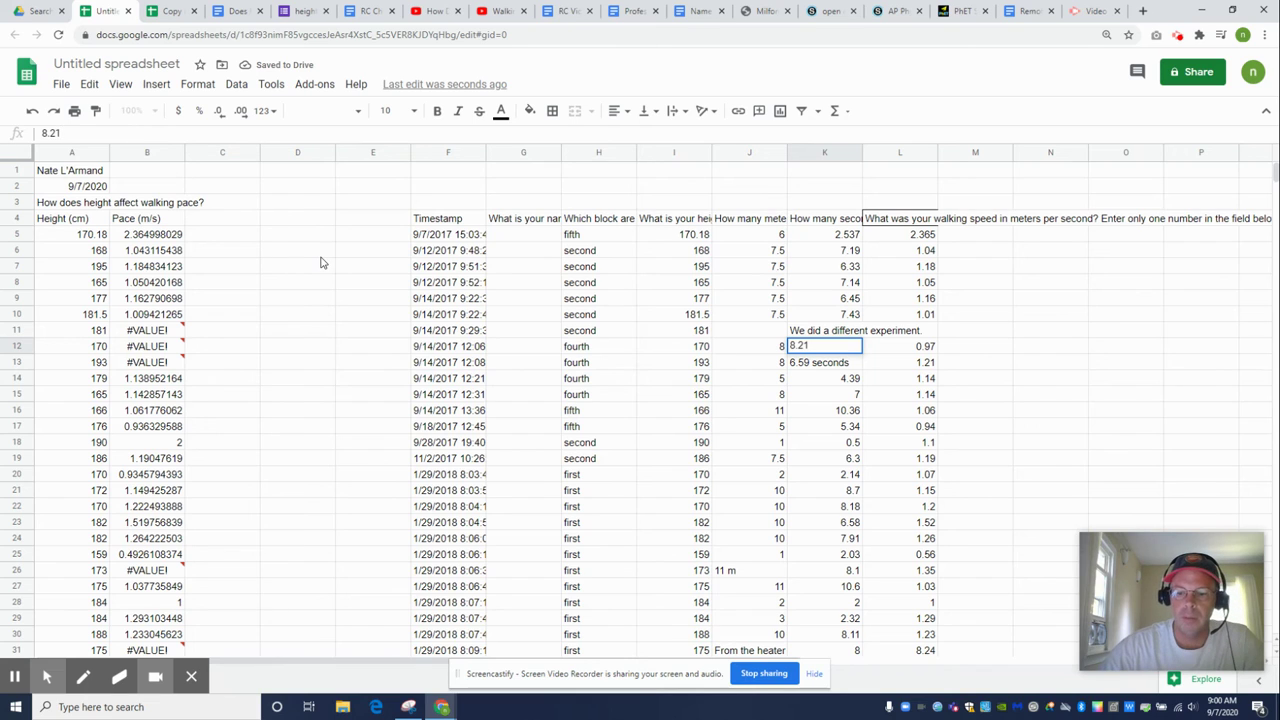
{"action": "key", "text": "Return"}
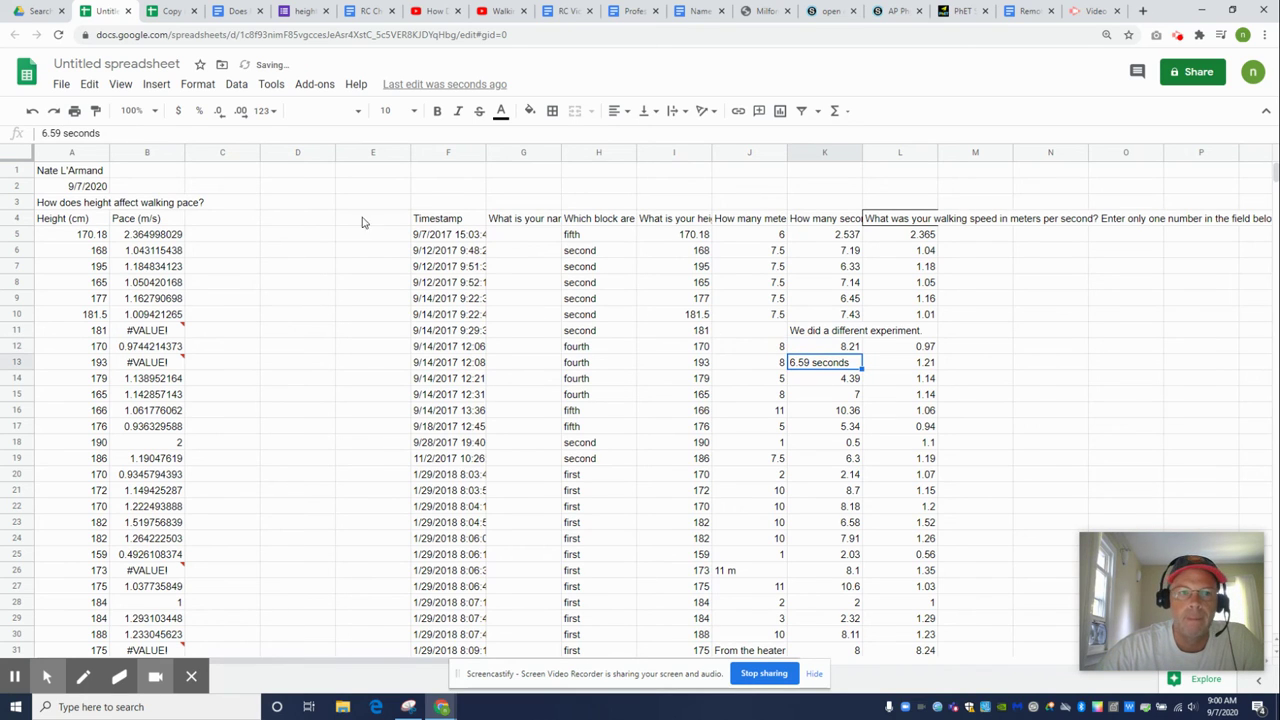
{"action": "left_click", "coordinate": [110, 136]}
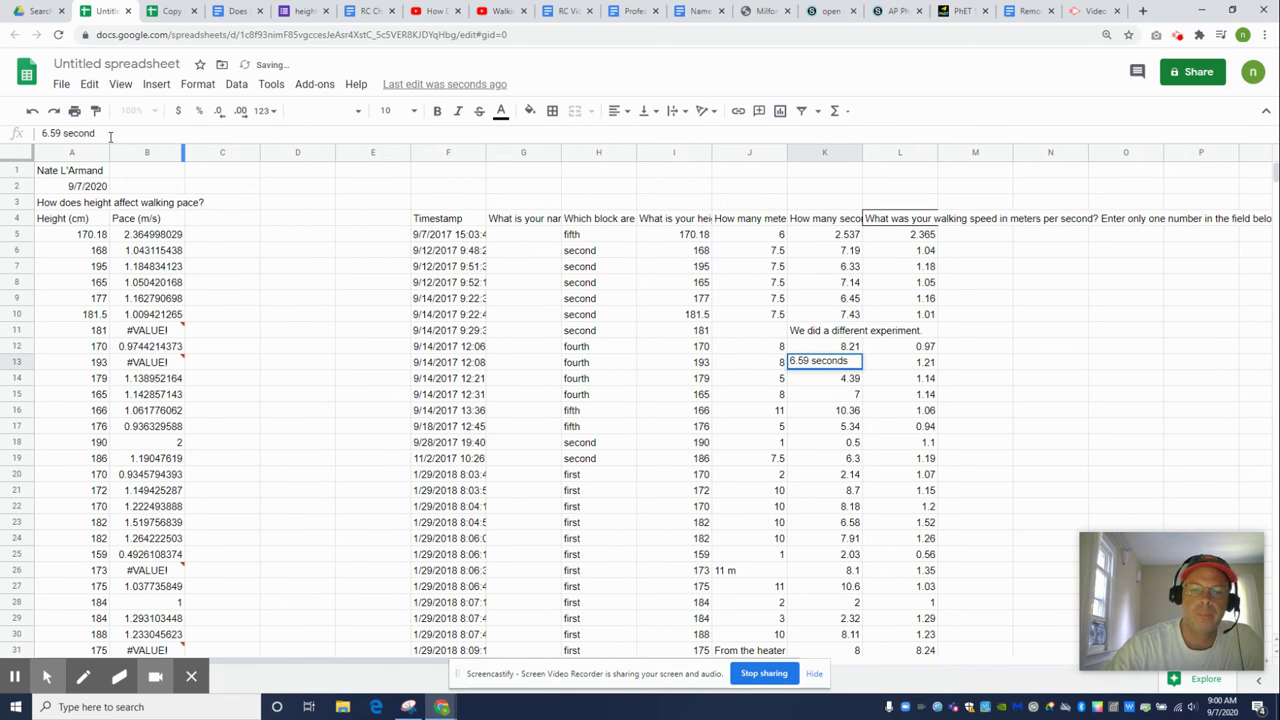
{"action": "key", "text": "BackSpace"}
{"action": "key", "text": "BackSpace"}
{"action": "key", "text": "BackSpace"}
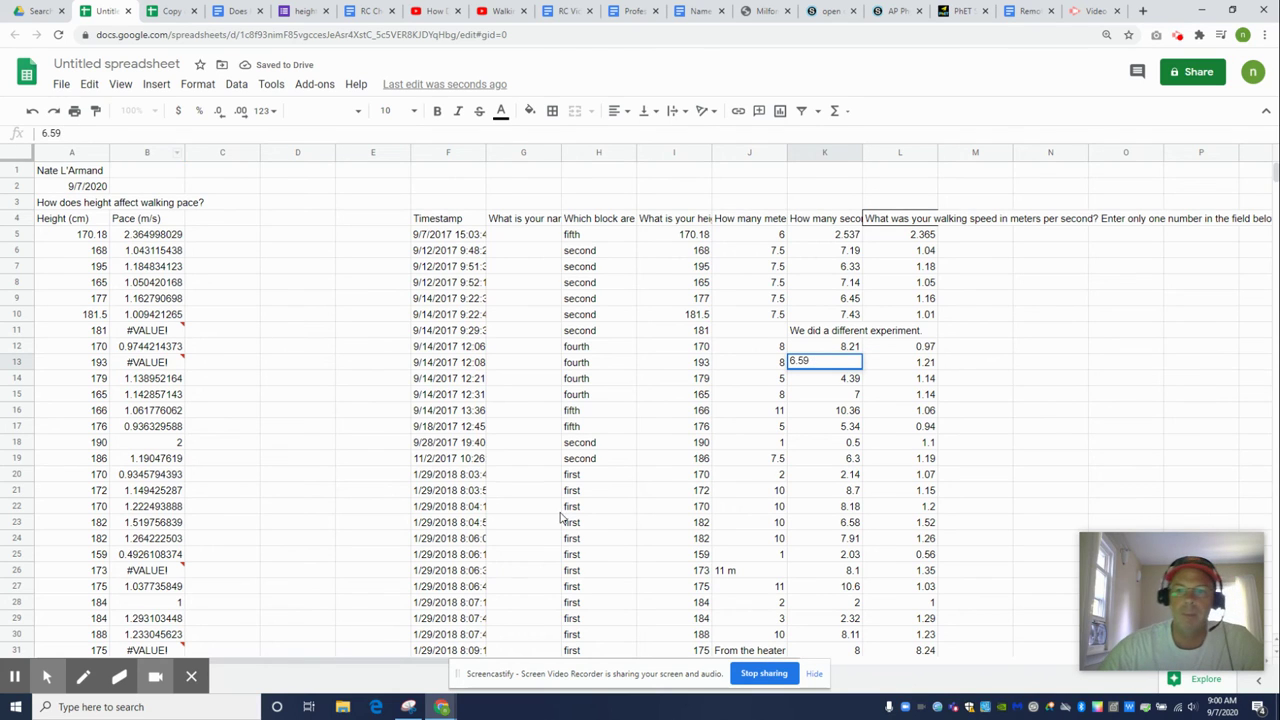
{"action": "left_click", "coordinate": [826, 510]}
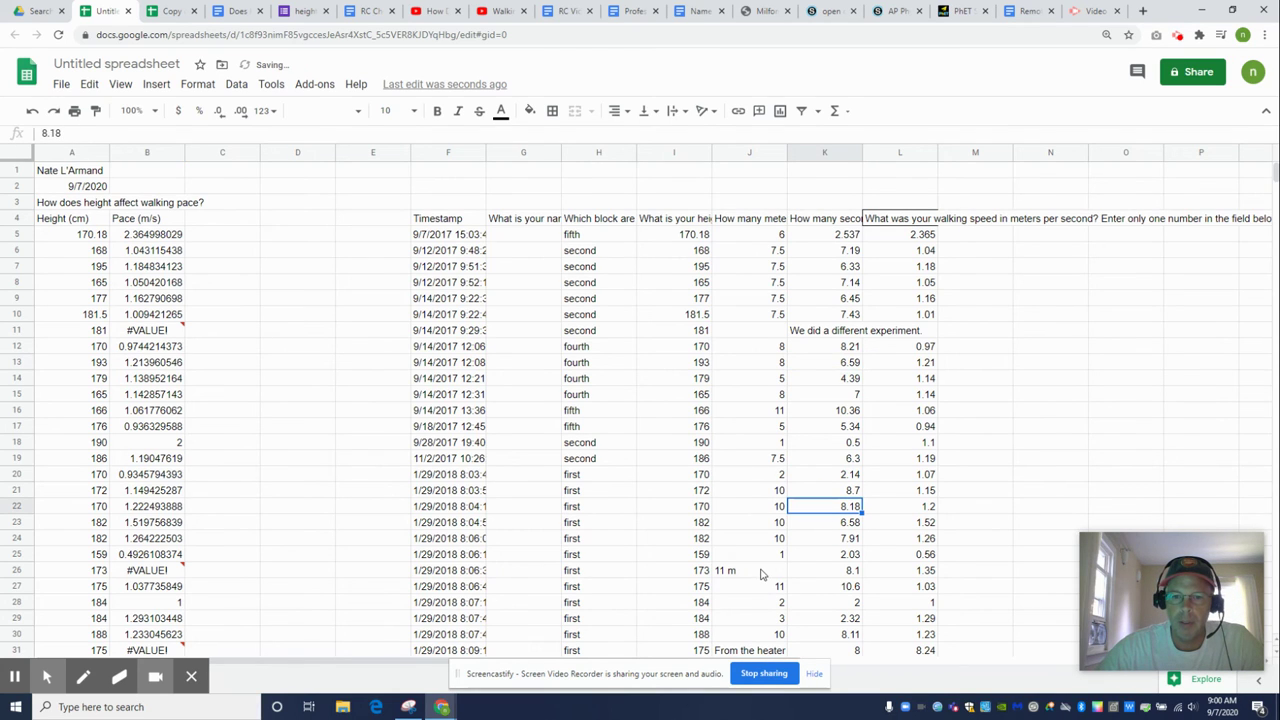
Change J26 from '11 m' to the plain number 11
{"action": "left_click", "coordinate": [760, 570]}
{"action": "left_click", "coordinate": [75, 132]}
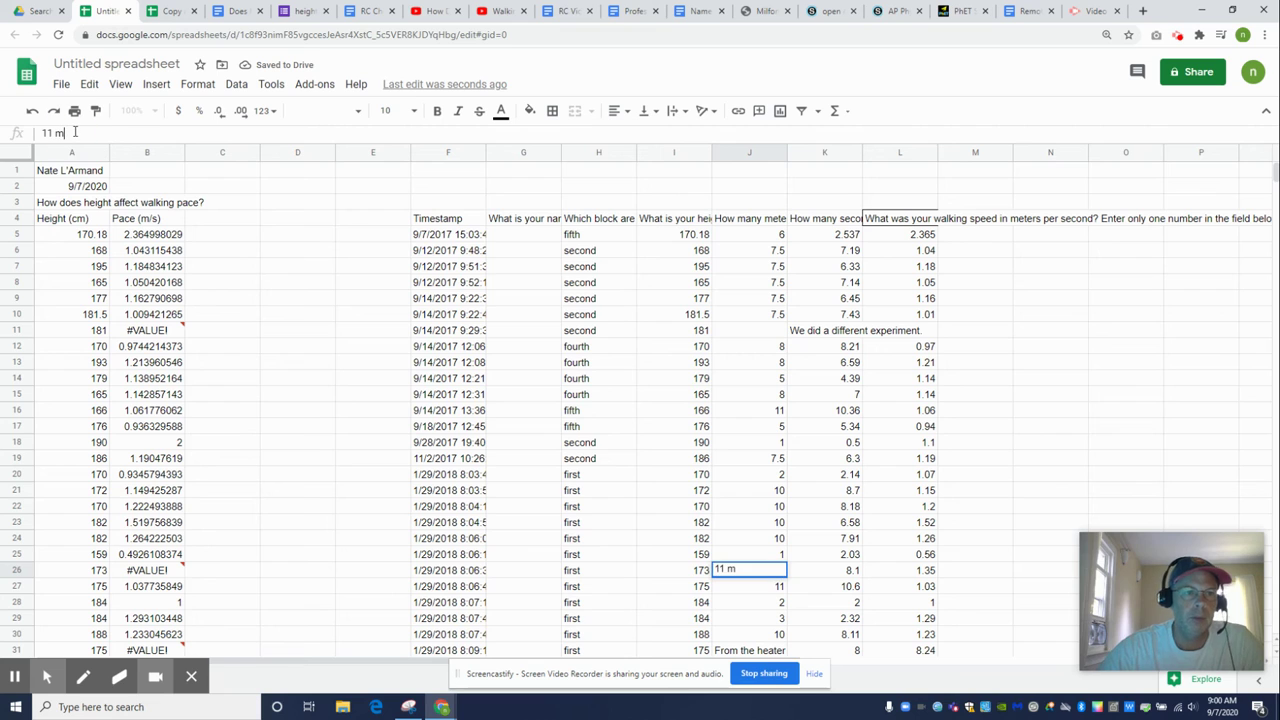
{"action": "key", "text": "BackSpace"}
{"action": "key", "text": "BackSpace"}
{"action": "key", "text": "BackSpace"}
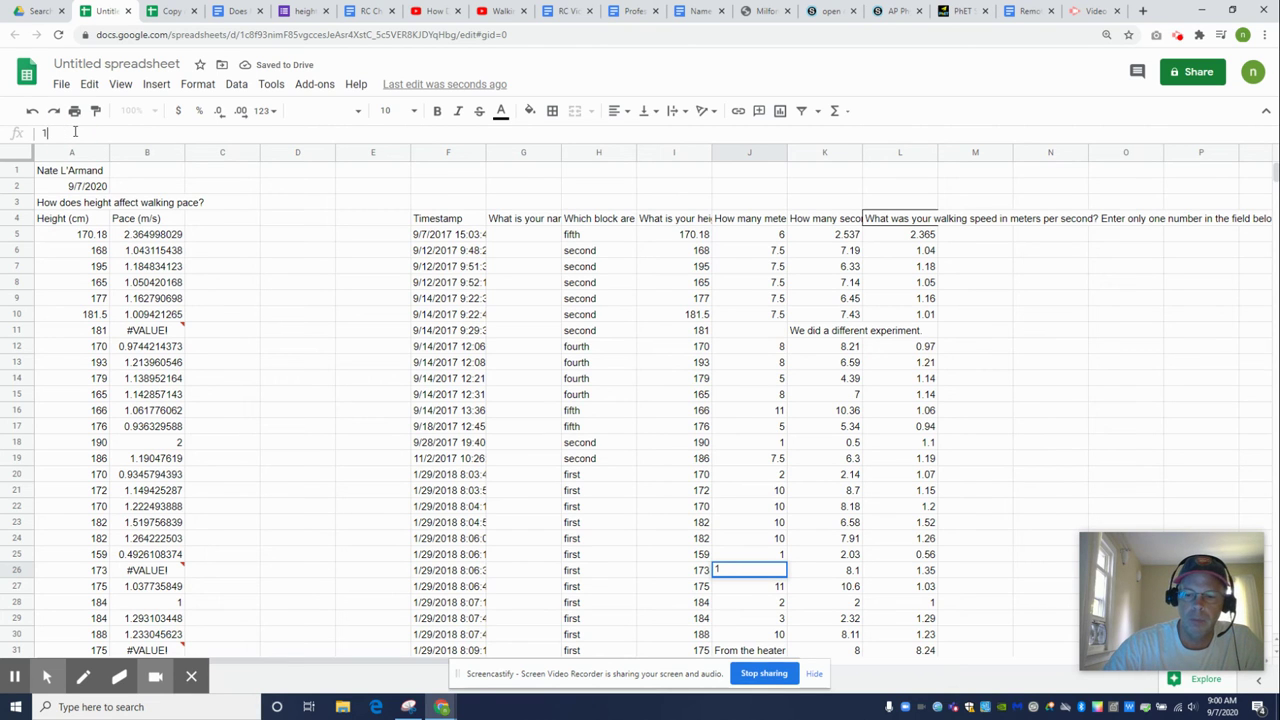
{"action": "type", "text": "1"}
{"action": "key", "text": "Return"}
{"action": "scroll", "coordinate": [845, 428], "scroll_direction": "down", "scroll_amount": 2}
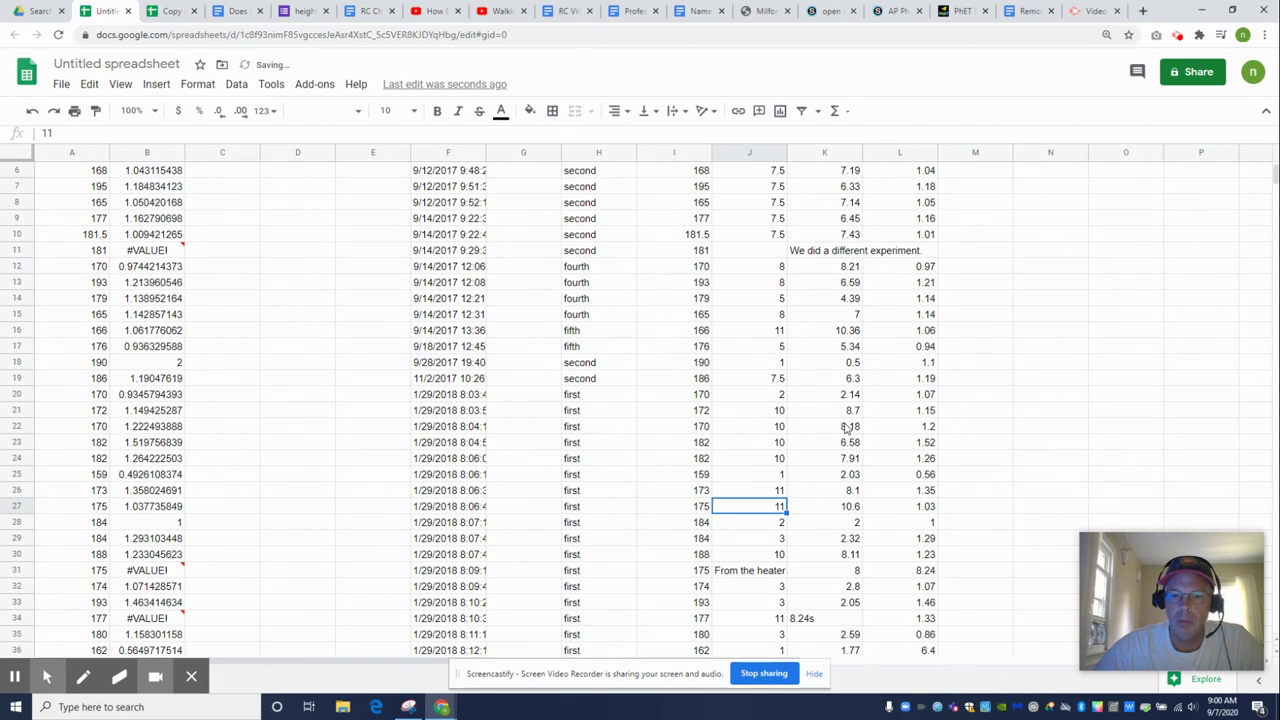
Clear the heater-to-doorway note in J31 and the zero Pace value in B31
{"action": "scroll", "coordinate": [845, 428], "scroll_direction": "down", "scroll_amount": 2}
{"action": "left_click", "coordinate": [758, 492]}
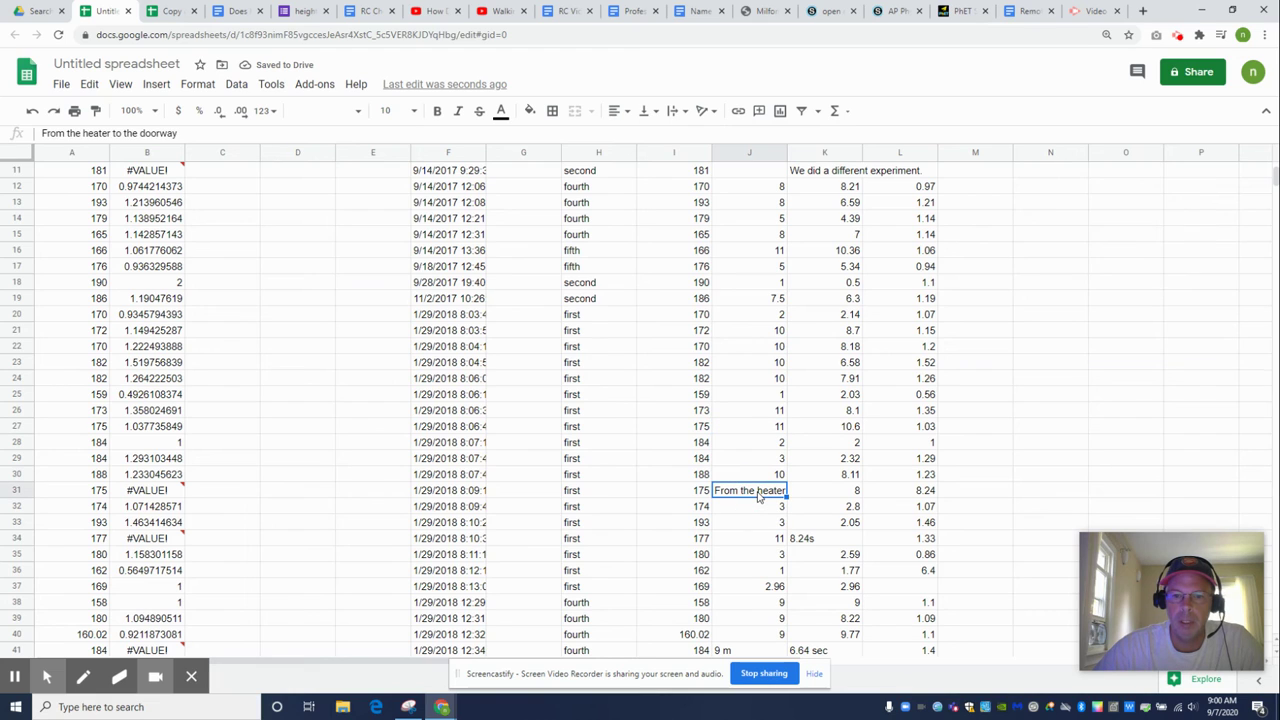
{"action": "key", "text": "Delete"}
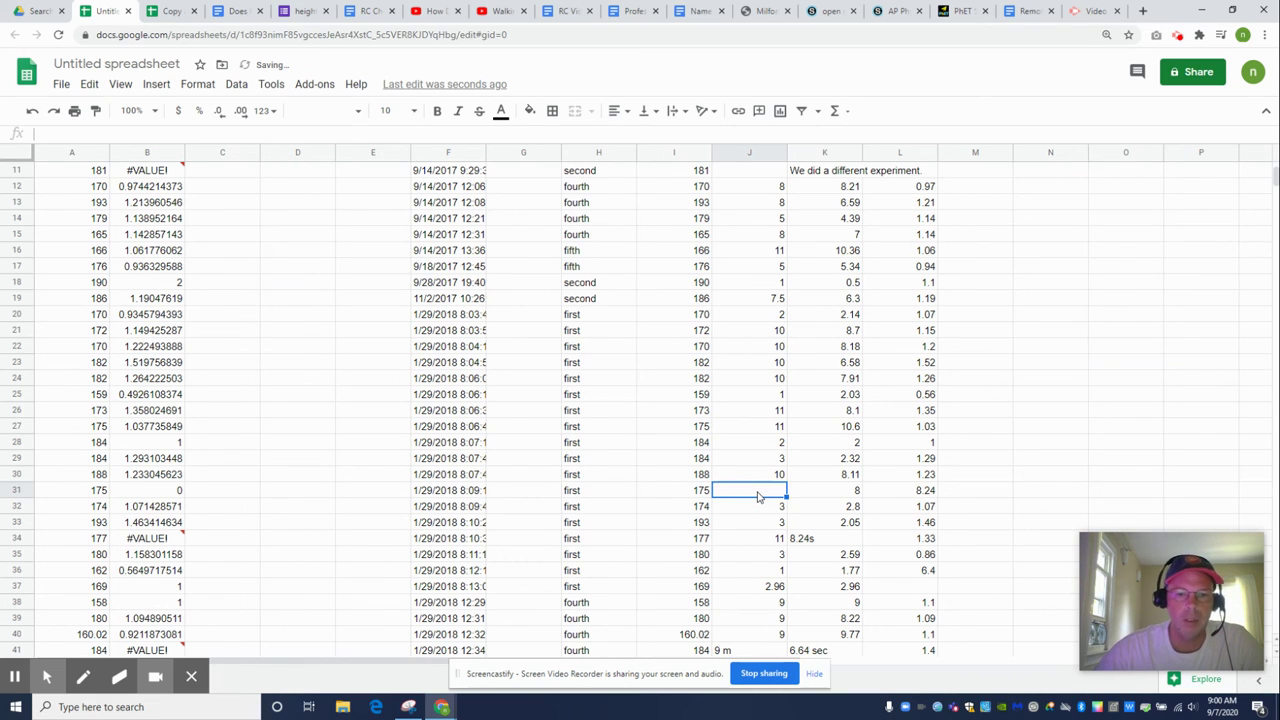
{"action": "left_click", "coordinate": [157, 493]}
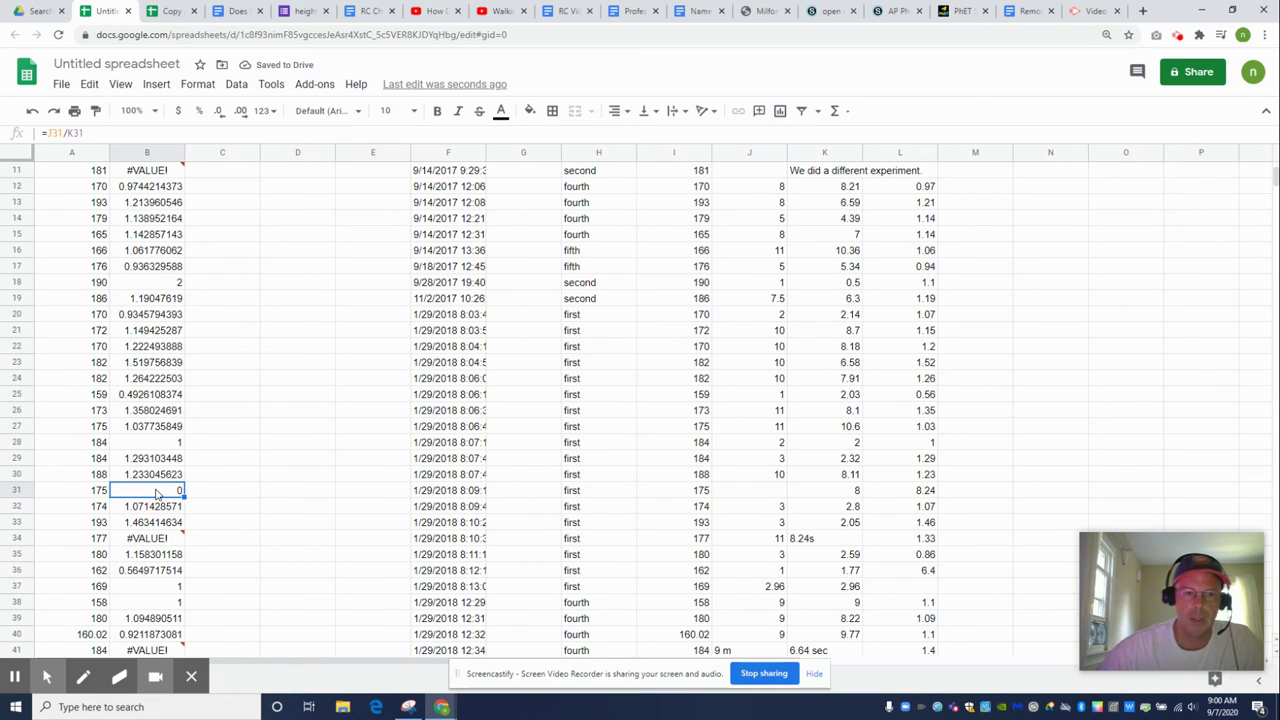
{"action": "key", "text": "Delete"}
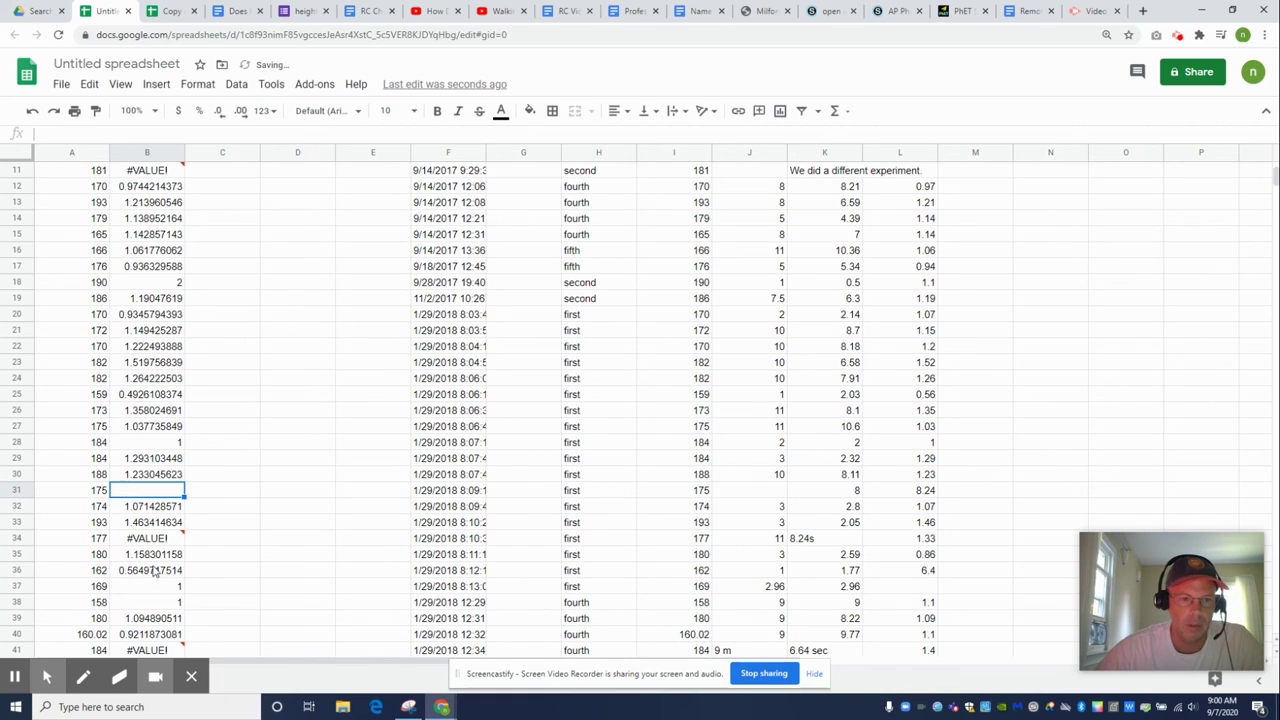
Strip units from K34 (8.24), J41 (9) and K41 (6.64) so their paces calculate
{"action": "left_click", "coordinate": [155, 543]}
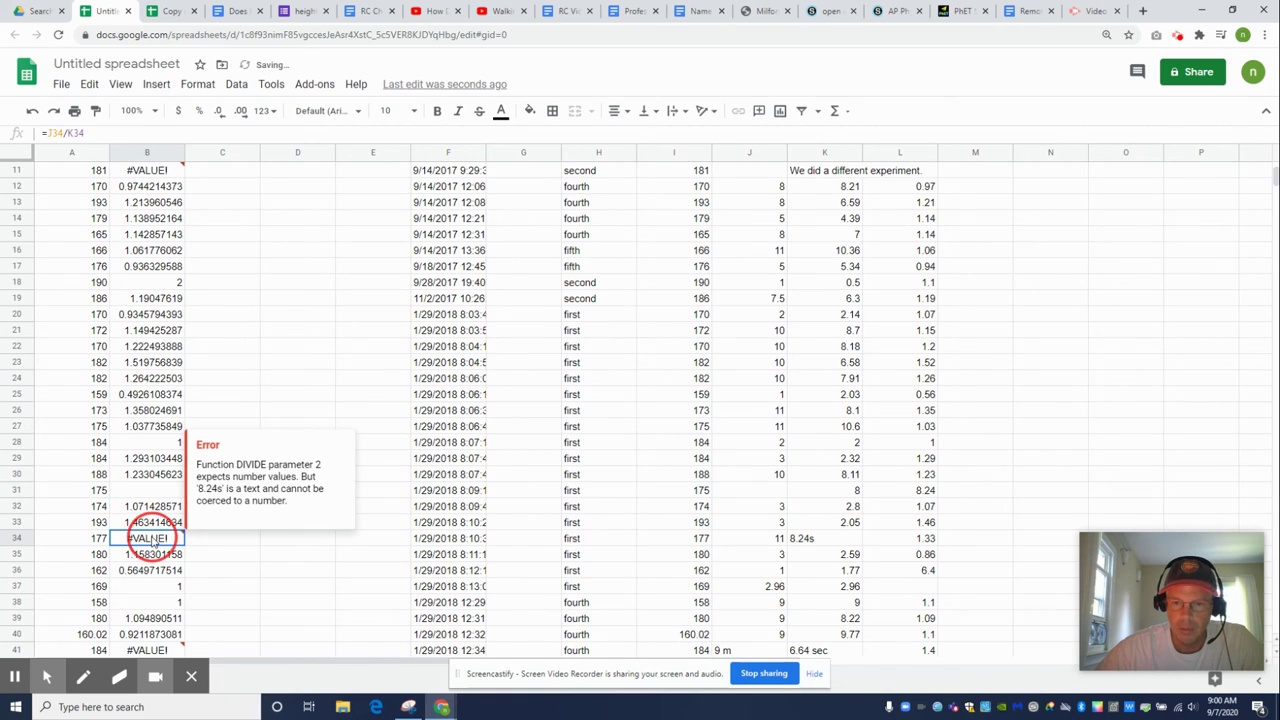
{"action": "left_click", "coordinate": [831, 541]}
{"action": "left_click", "coordinate": [68, 133]}
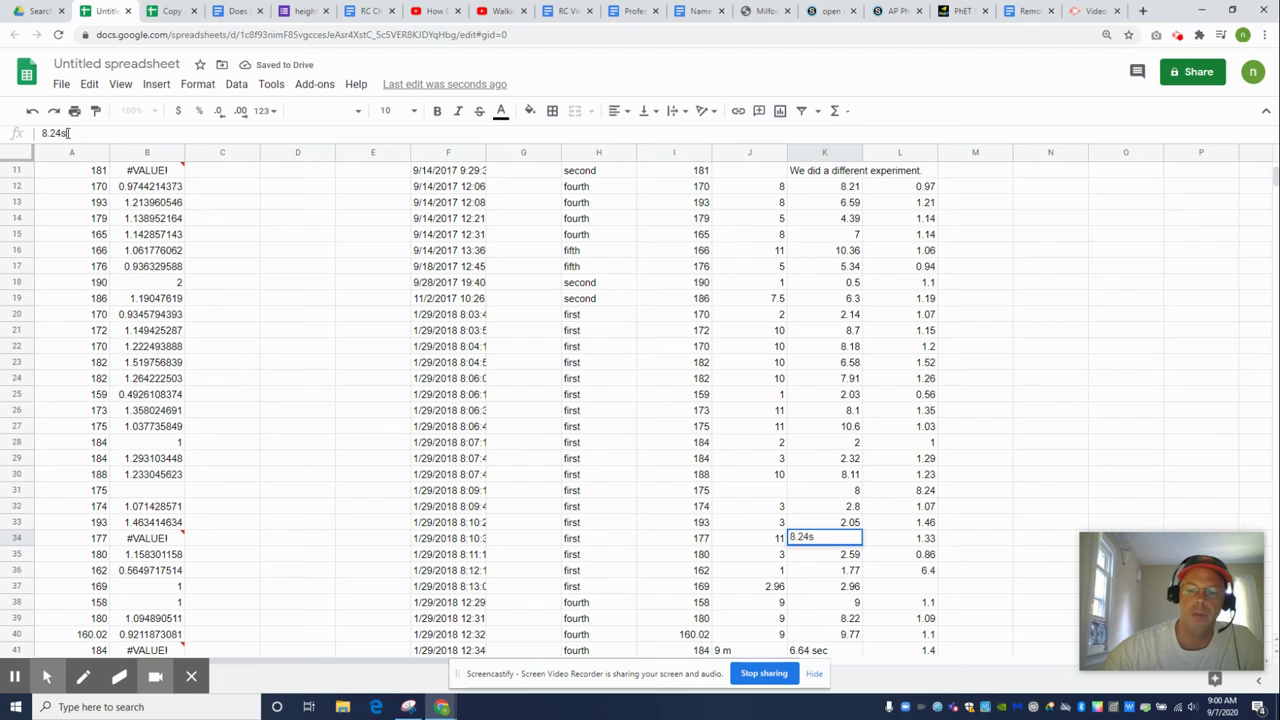
{"action": "key", "text": "BackSpace"}
{"action": "key", "text": "Return"}
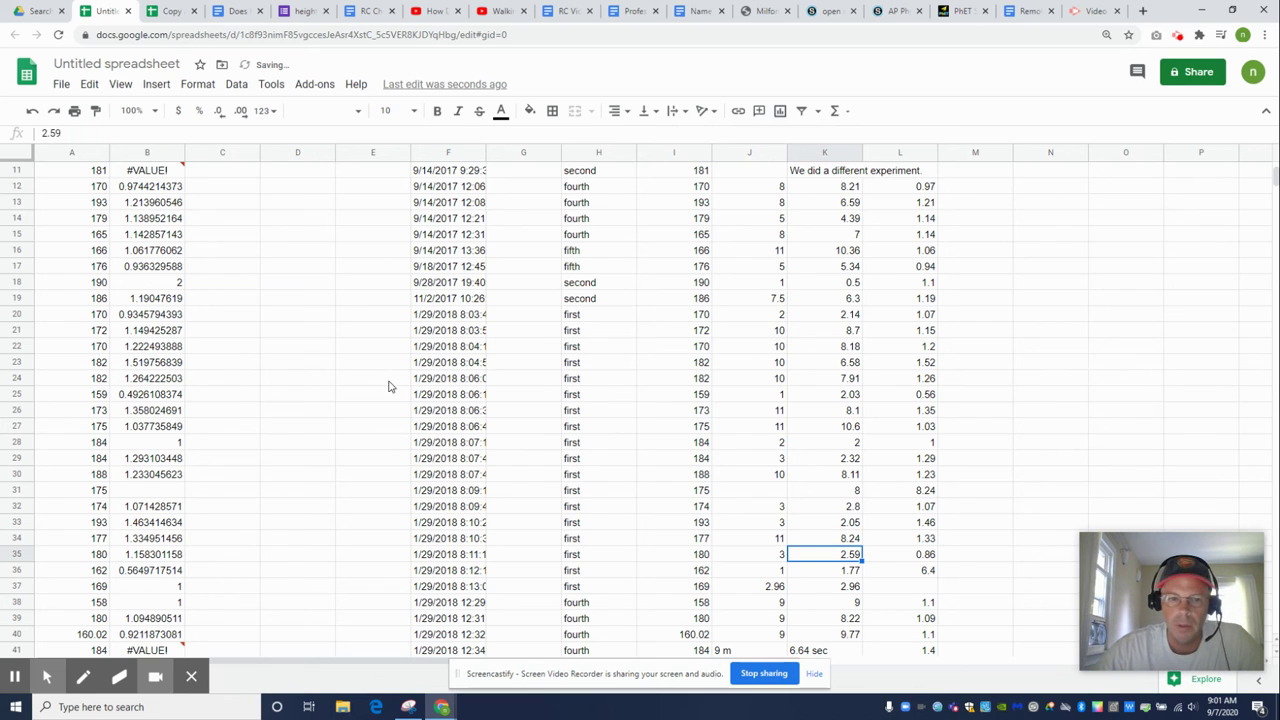
{"action": "scroll", "coordinate": [246, 580], "scroll_direction": "down", "scroll_amount": 1}
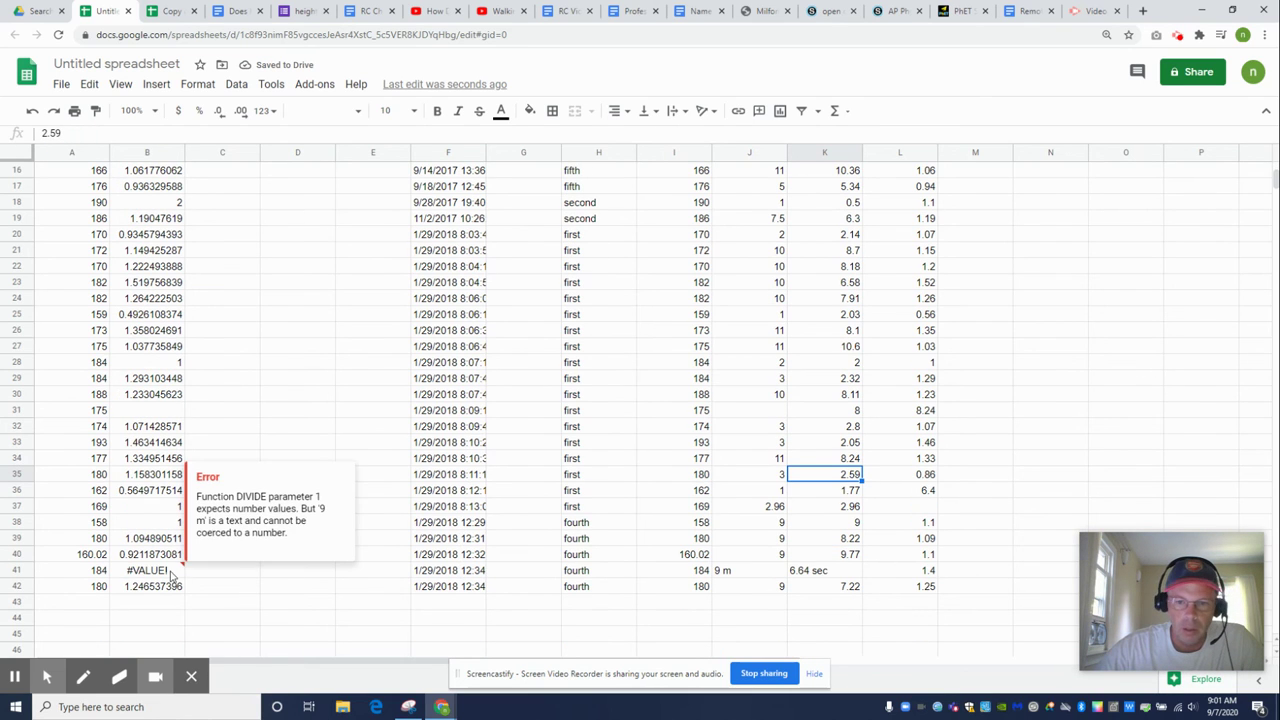
{"action": "left_click", "coordinate": [740, 571]}
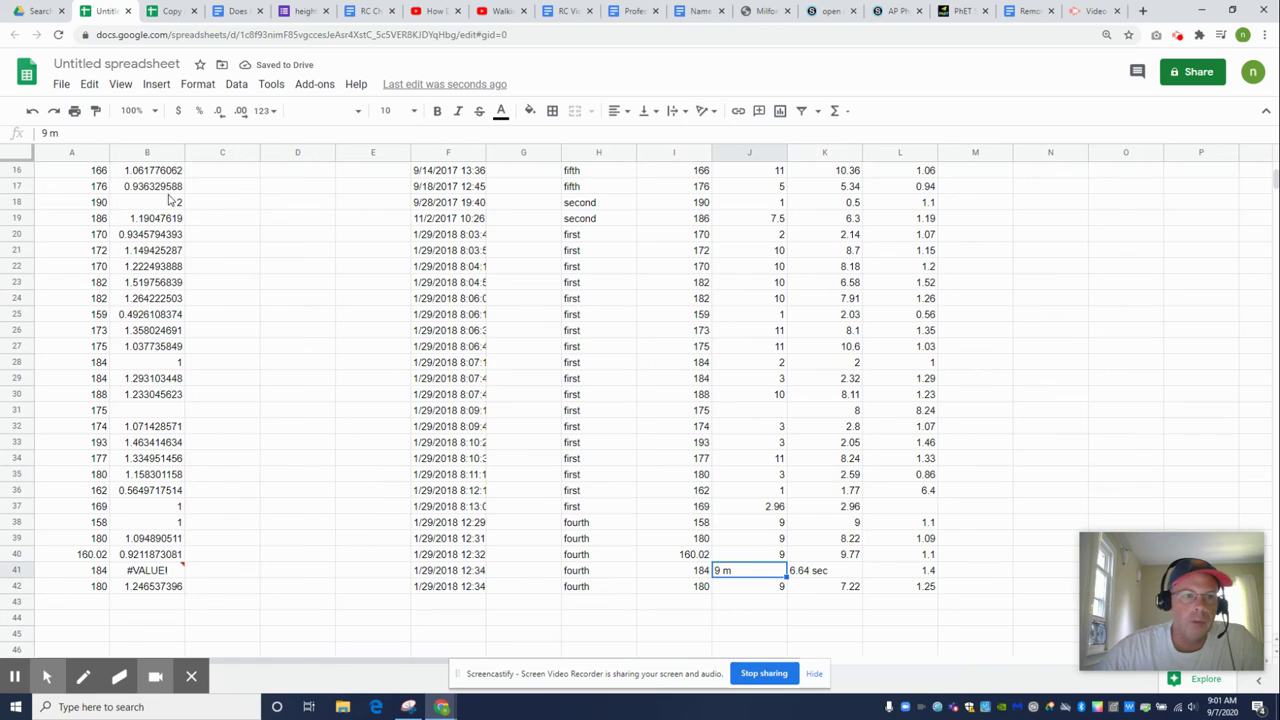
{"action": "left_click", "coordinate": [77, 132]}
{"action": "key", "text": "BackSpace"}
{"action": "key", "text": "BackSpace"}
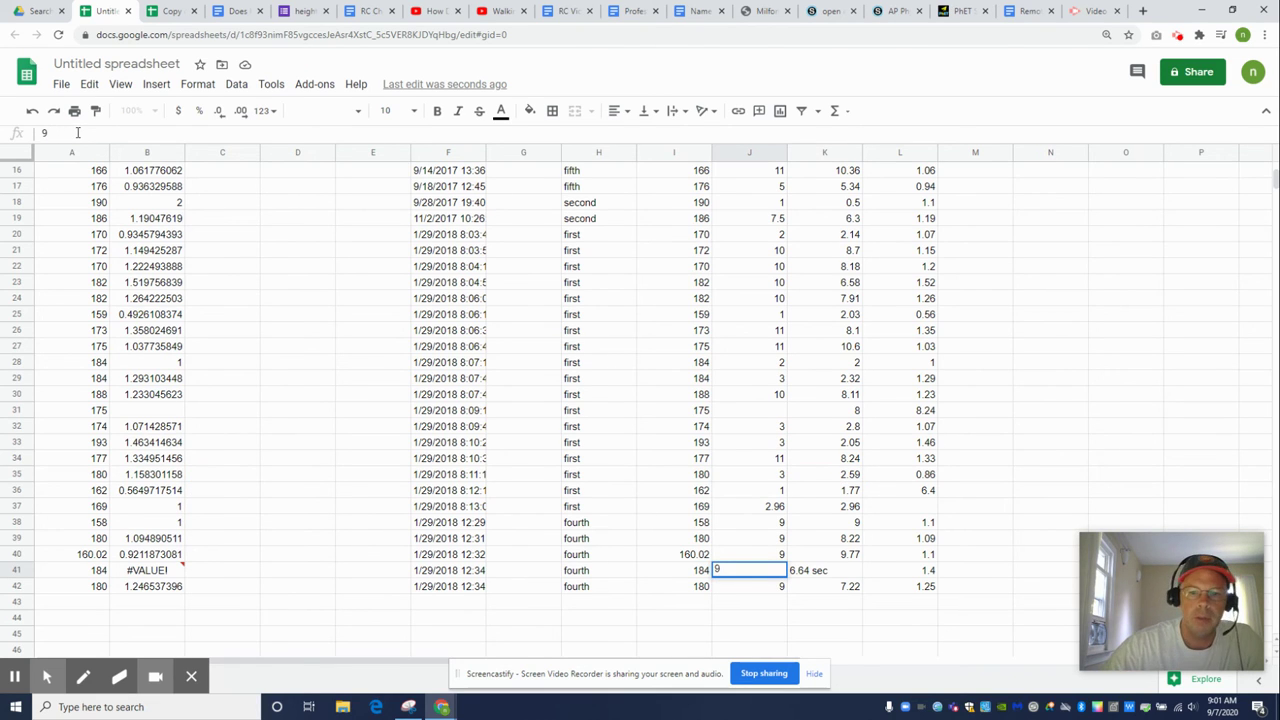
{"action": "key", "text": "Tab"}
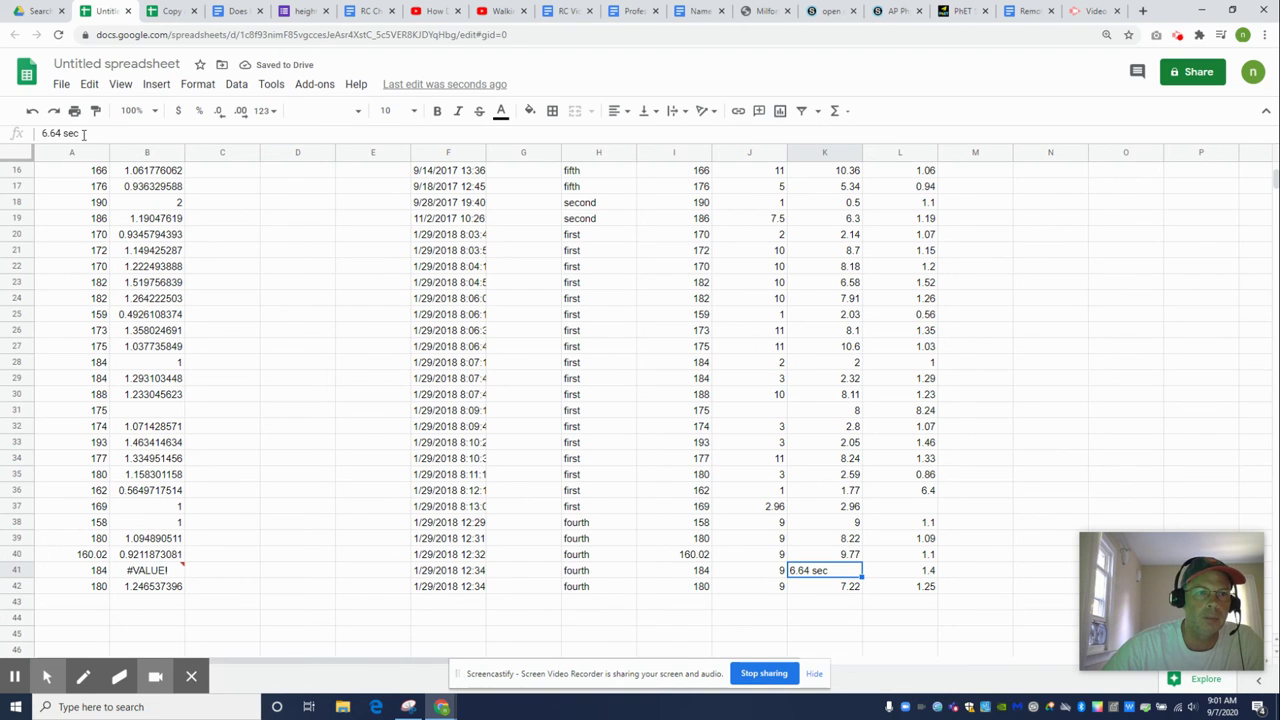
{"action": "left_click", "coordinate": [83, 133]}
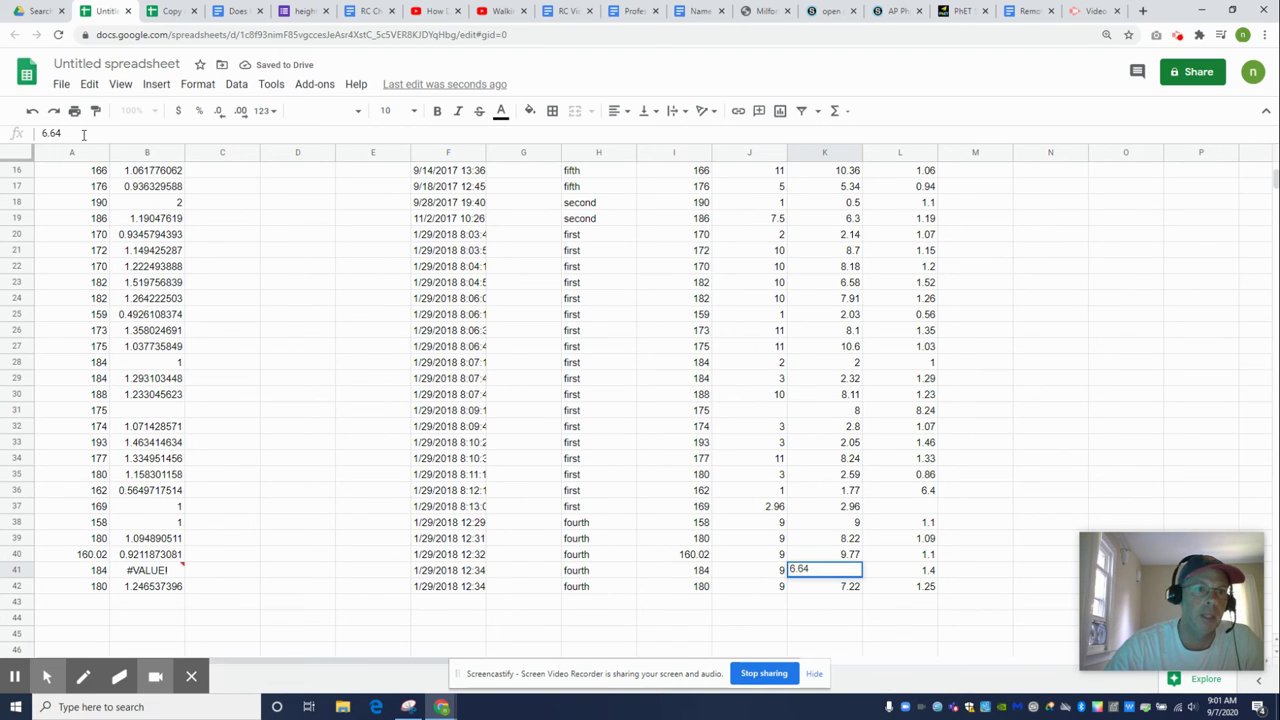
{"action": "left_click", "coordinate": [259, 601]}
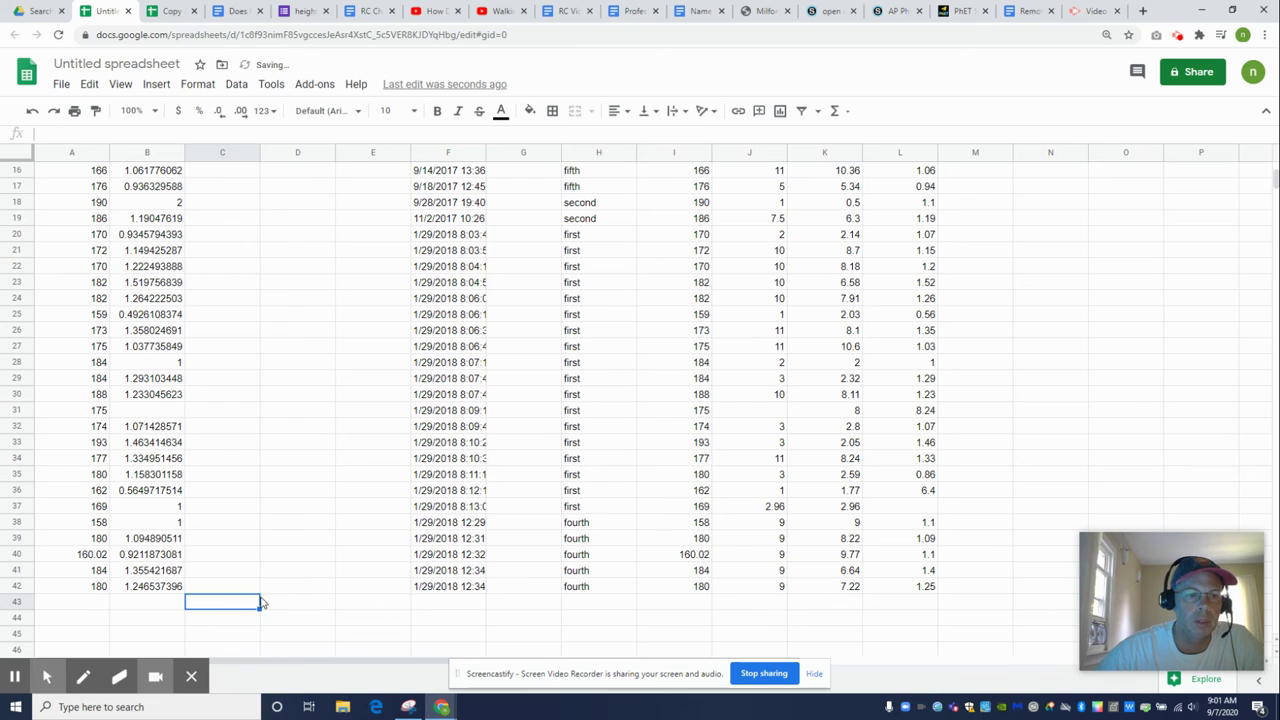
Delete the text note in K11 and the resulting error formula in B11
{"action": "scroll", "coordinate": [265, 600], "scroll_direction": "up", "scroll_amount": 4}
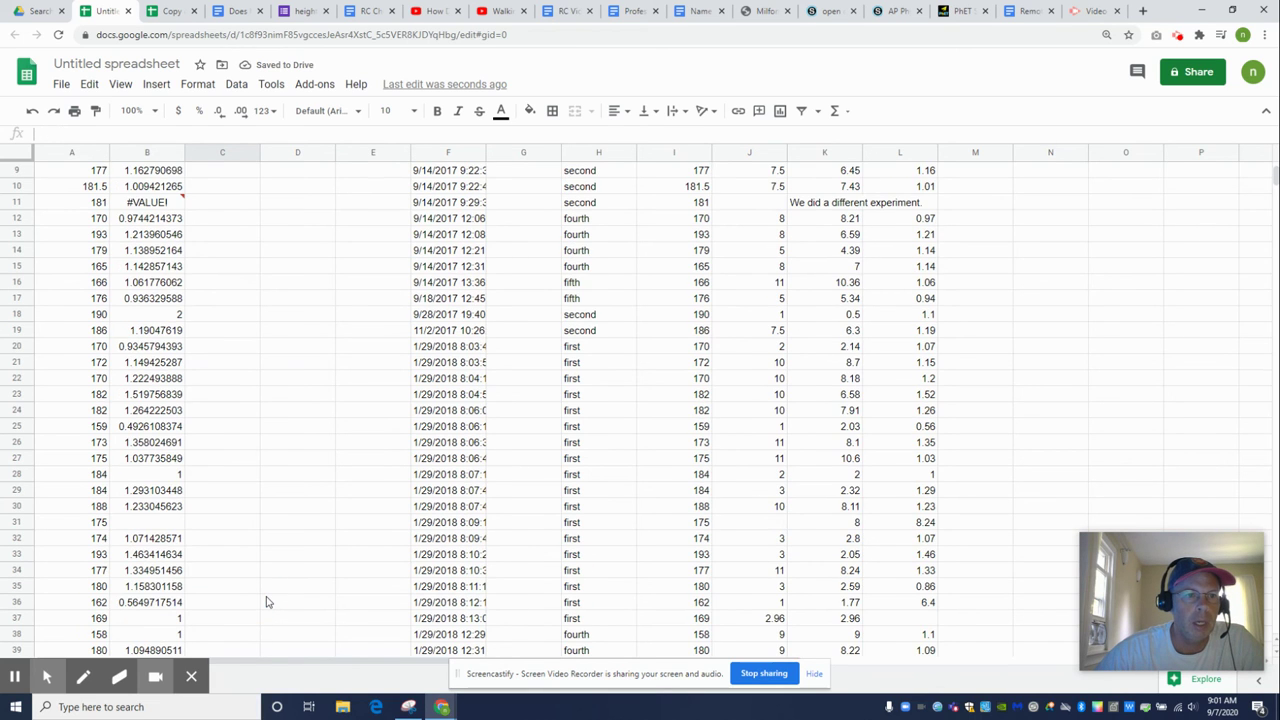
{"action": "left_click", "coordinate": [166, 285]}
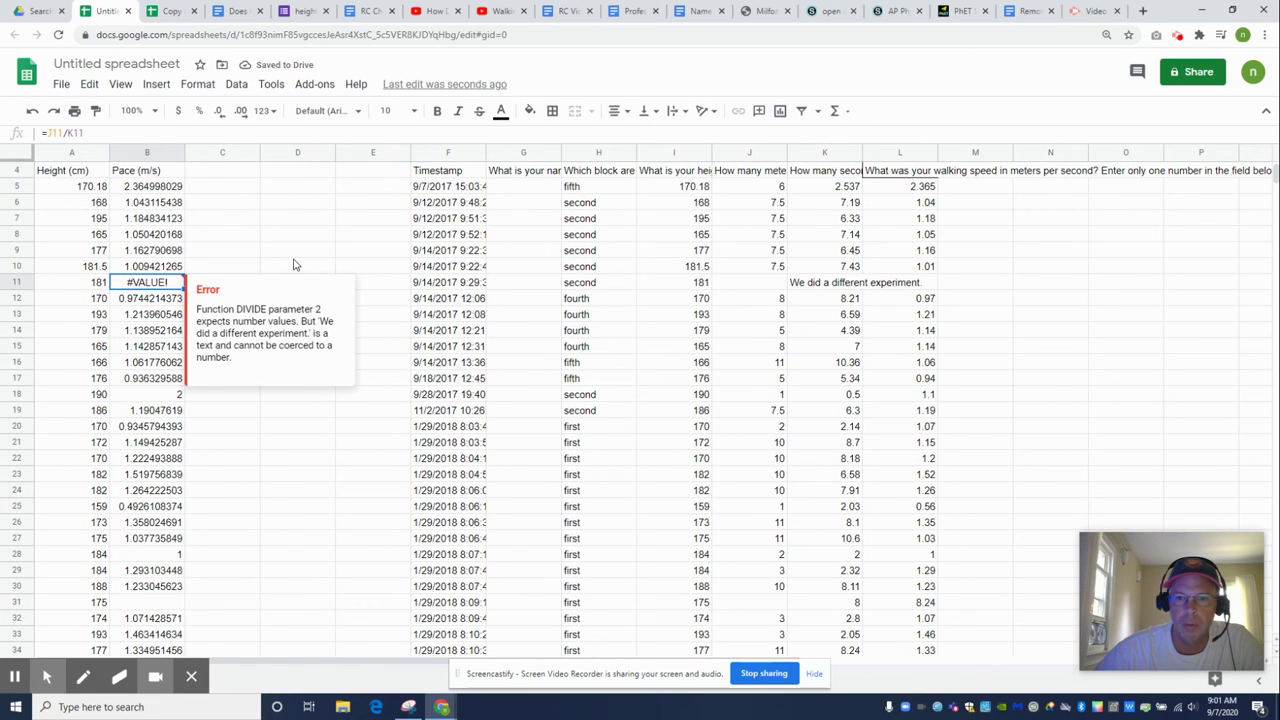
{"action": "left_click", "coordinate": [830, 284]}
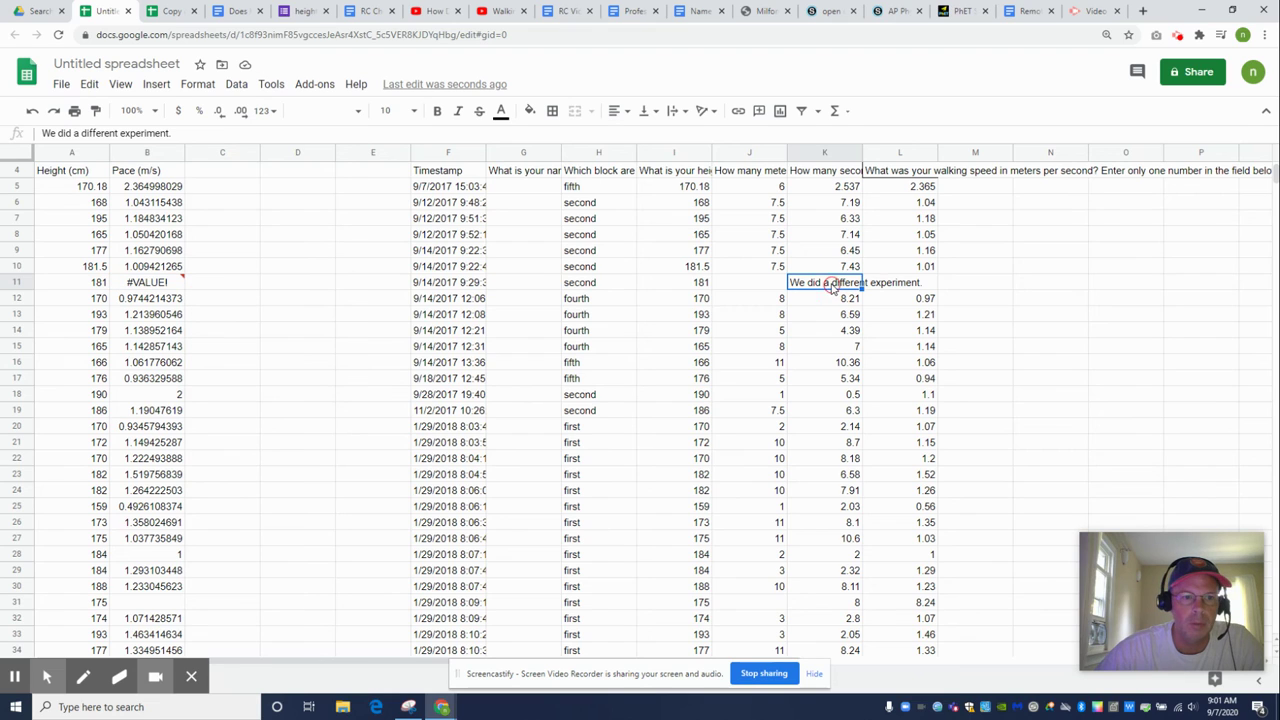
{"action": "key", "text": "Delete"}
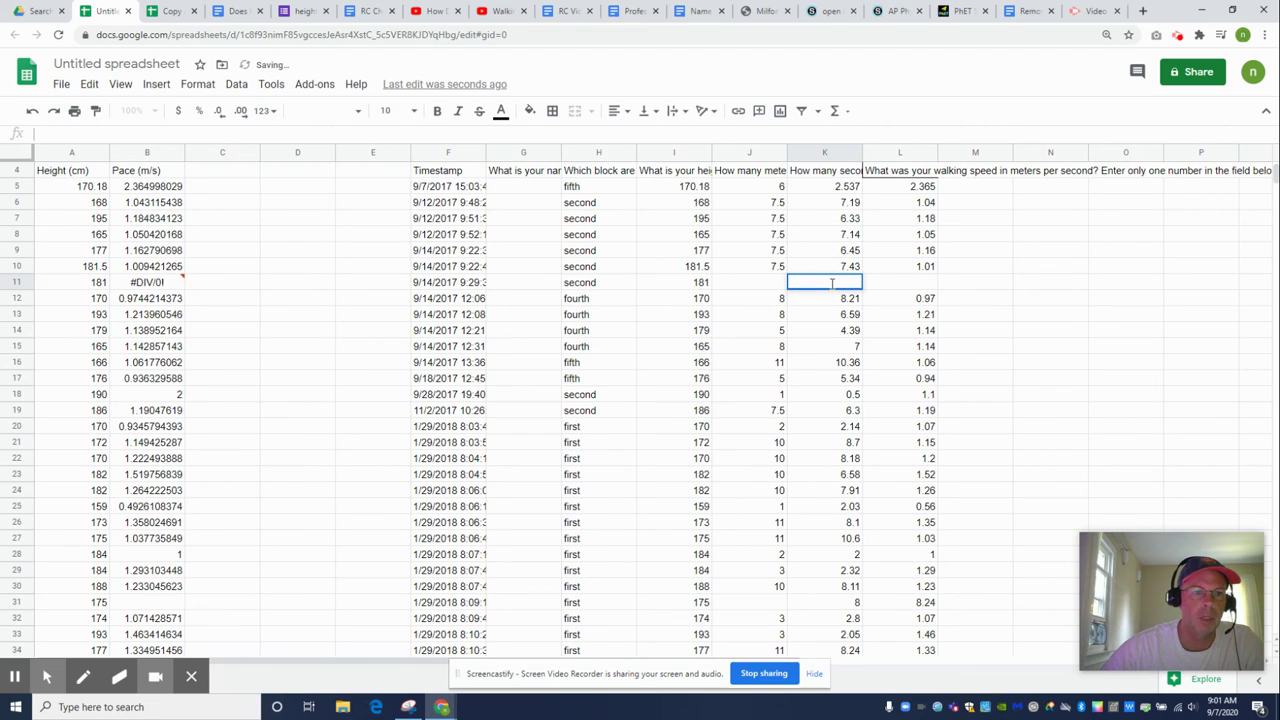
{"action": "left_click", "coordinate": [156, 287]}
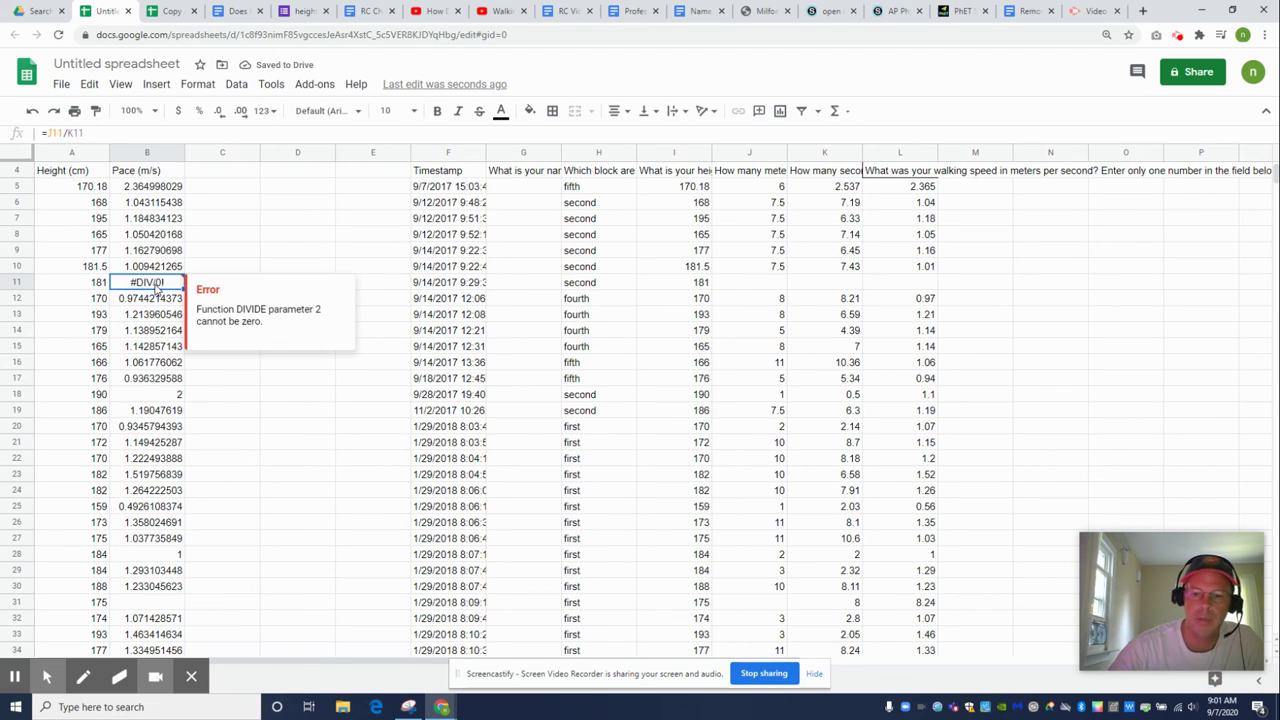
{"action": "key", "text": "Delete"}
{"action": "scroll", "coordinate": [284, 410], "scroll_direction": "up", "scroll_amount": 1}
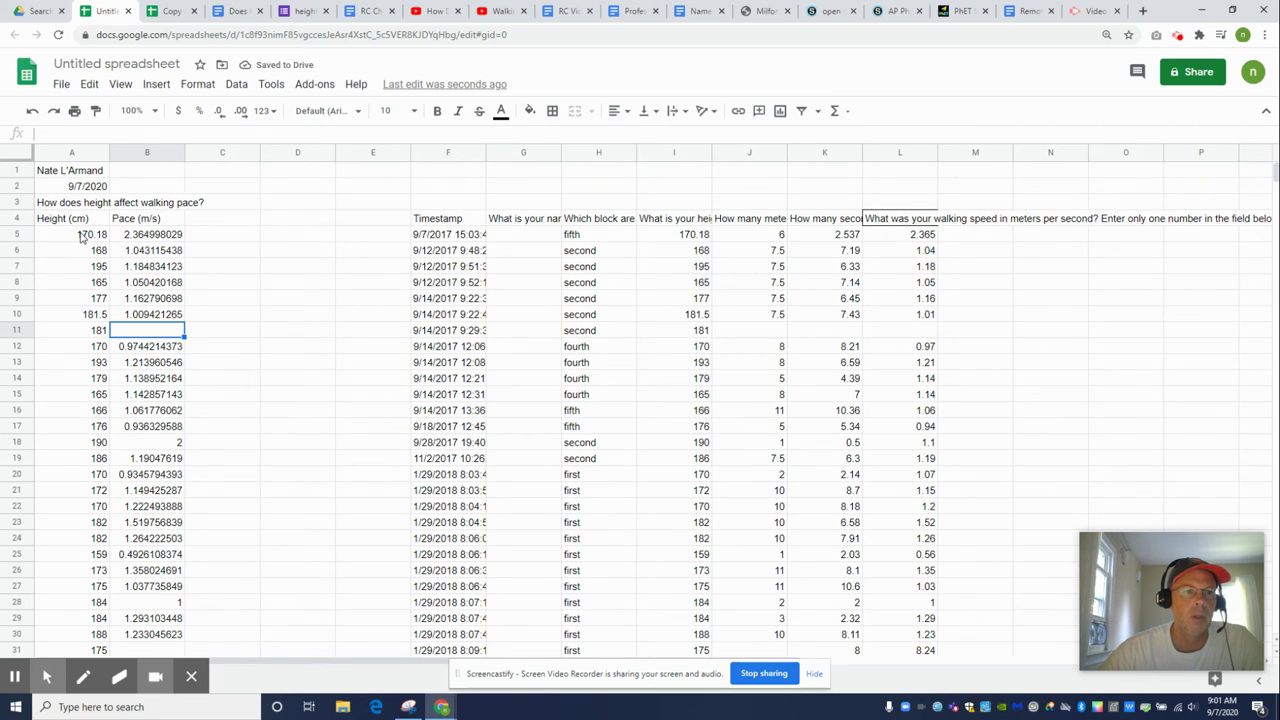
Insert a scatter chart from the Height and Pace data in A1:B42
{"action": "left_click_drag", "start_coordinate": [82, 235], "coordinate": [175, 250]}
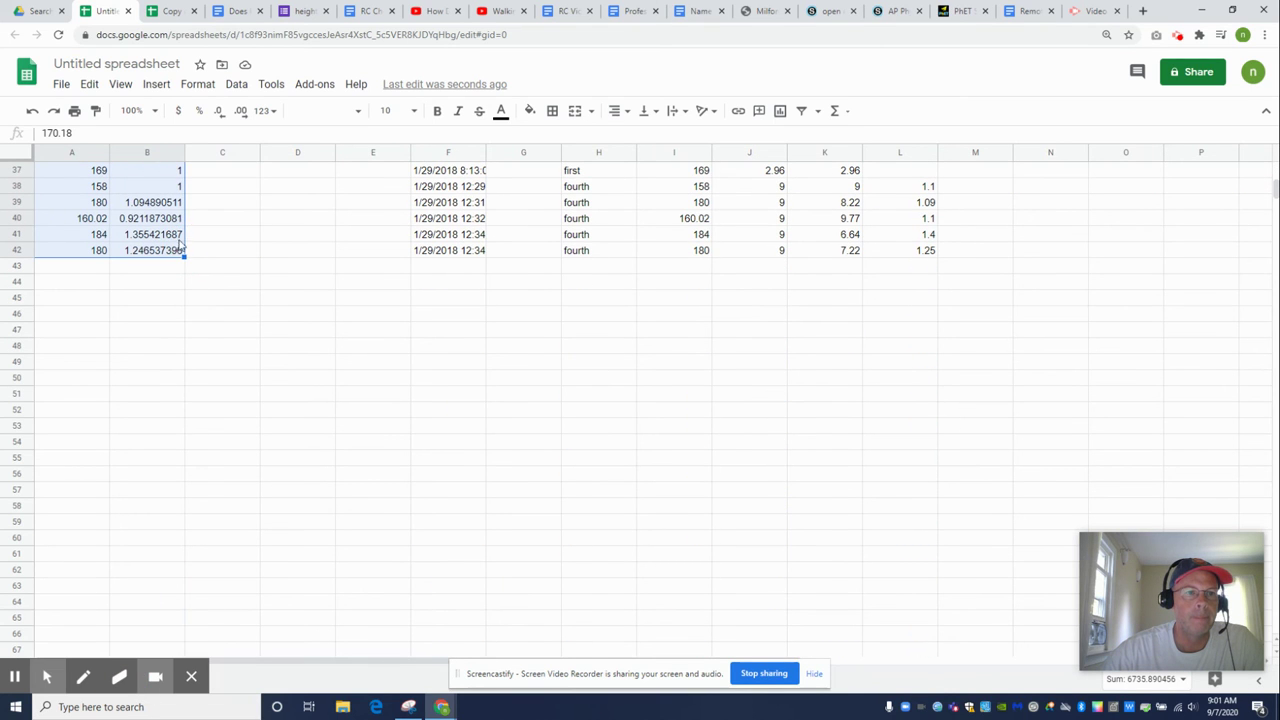
{"action": "left_click", "coordinate": [158, 85]}
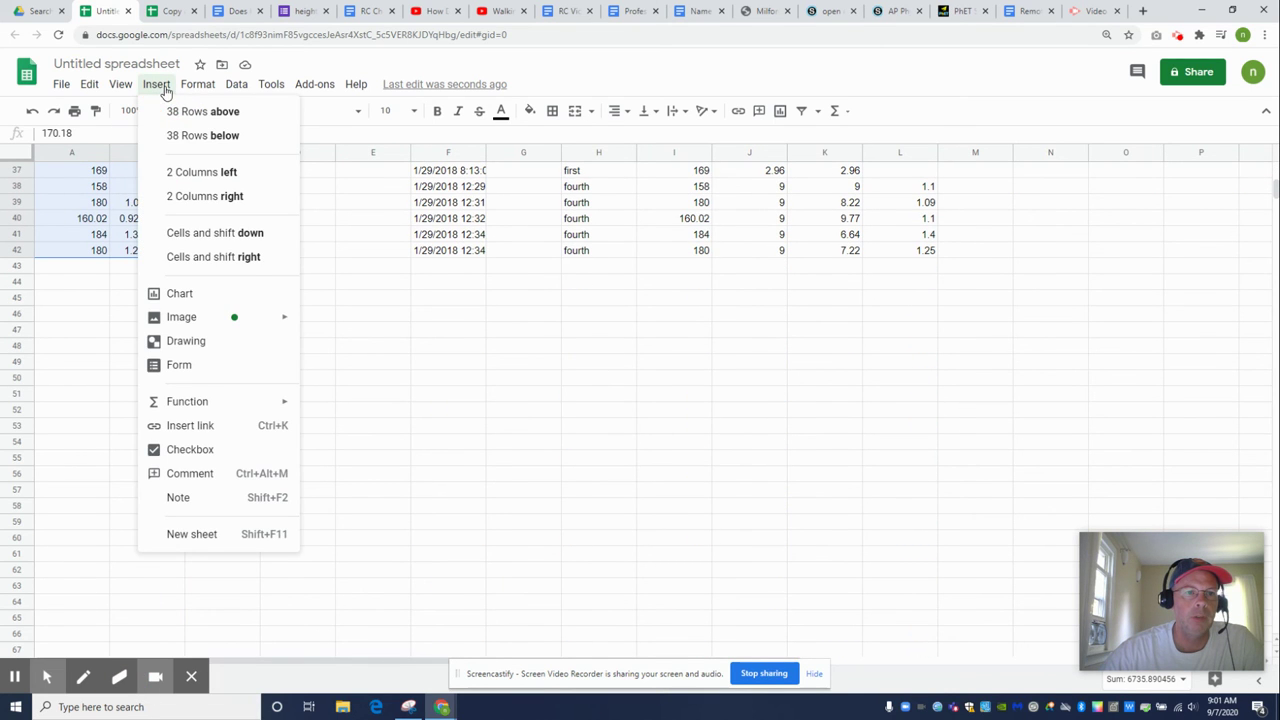
{"action": "left_click", "coordinate": [180, 289]}
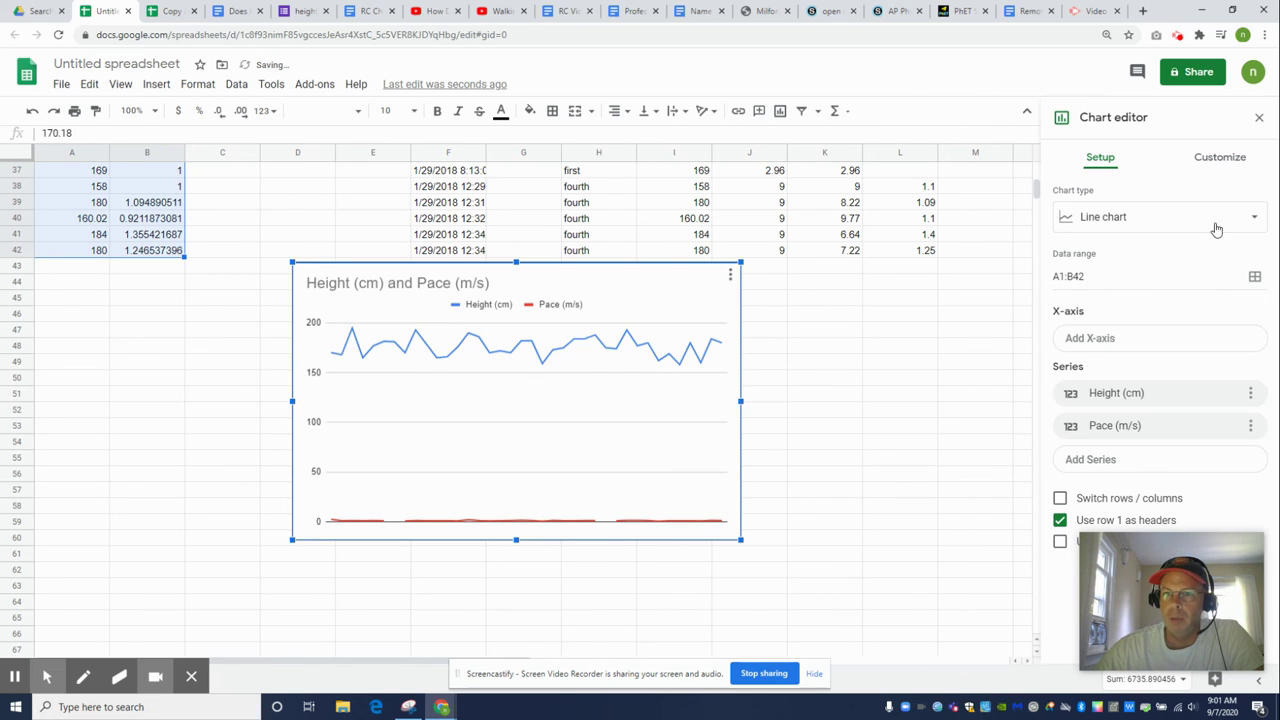
{"action": "left_click", "coordinate": [1250, 222]}
{"action": "left_click", "coordinate": [1212, 298]}
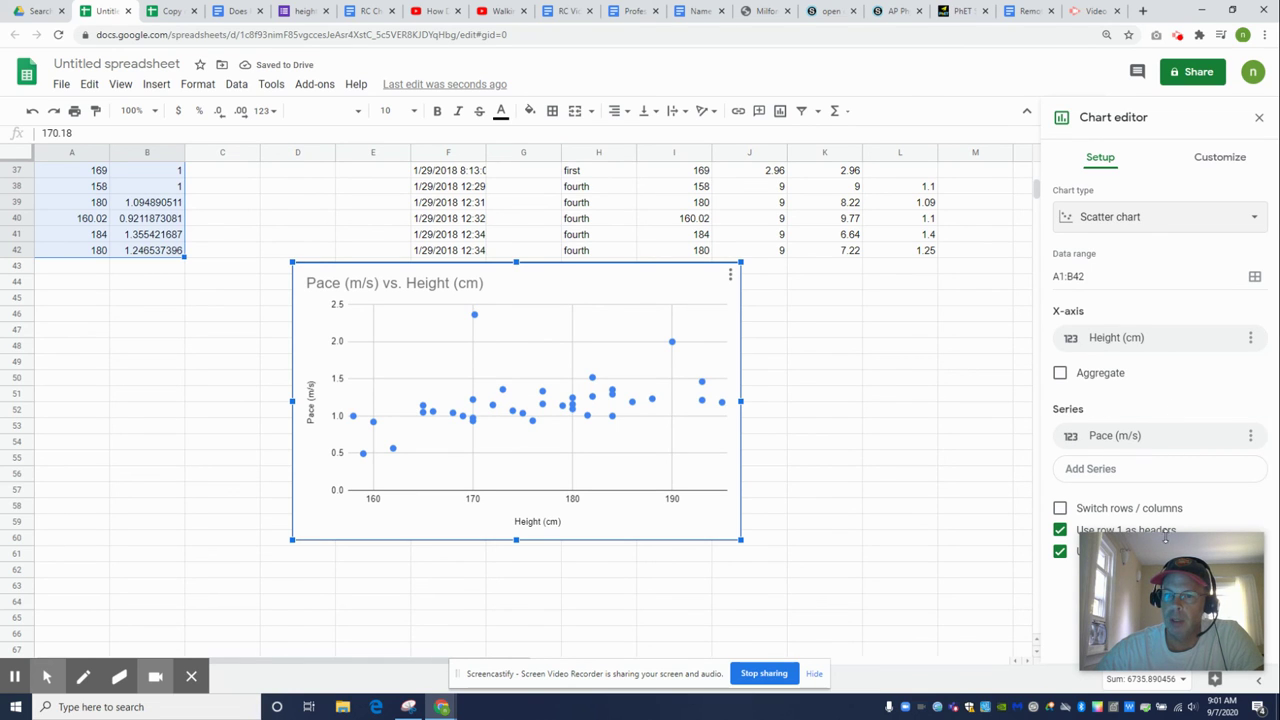
{"action": "left_click_drag", "start_coordinate": [1175, 575], "coordinate": [942, 407]}
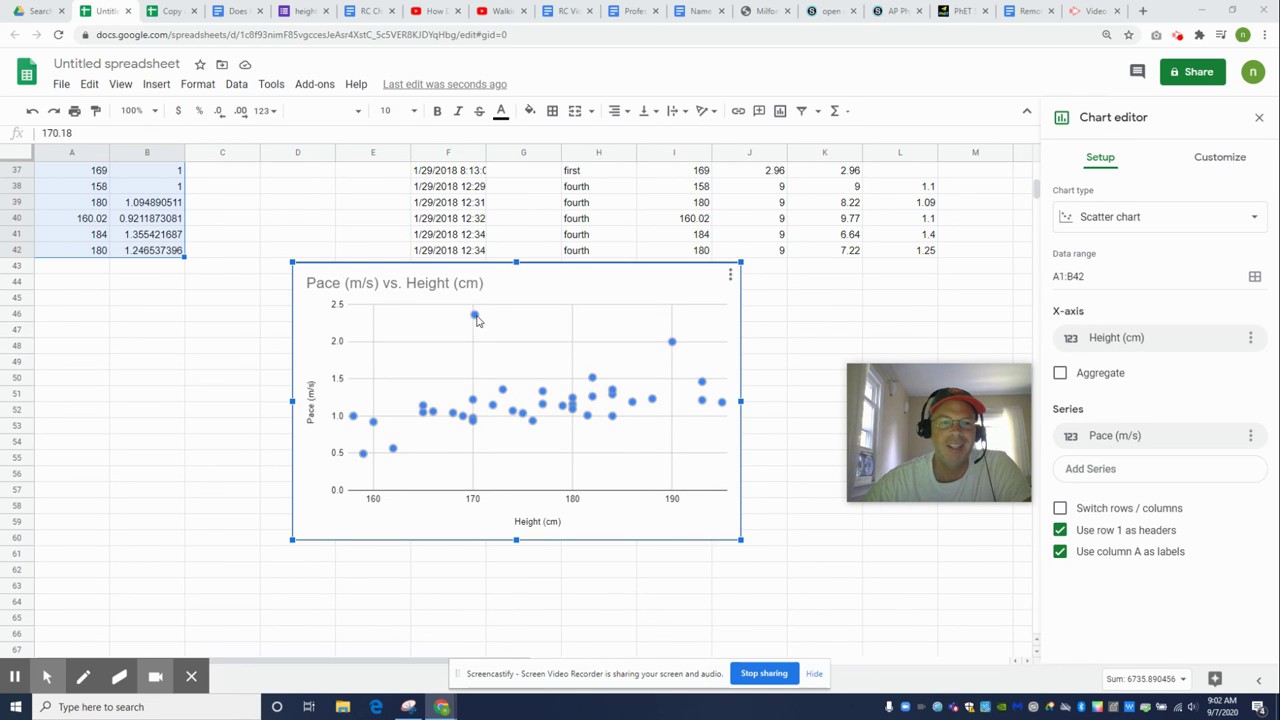
Dismiss the Chart editor and scroll down to the Pace vs. Height scatter chart
{"action": "scroll", "coordinate": [476, 320], "scroll_direction": "up", "scroll_amount": 6}
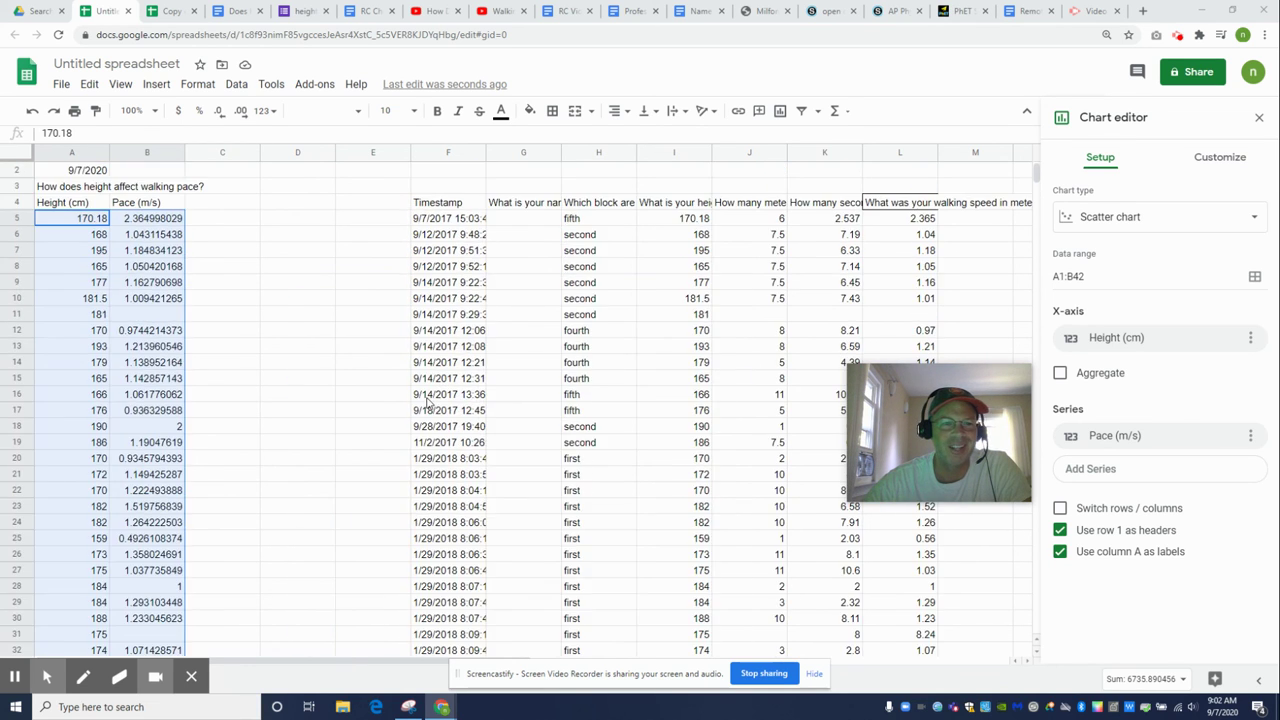
{"action": "left_click", "coordinate": [143, 236]}
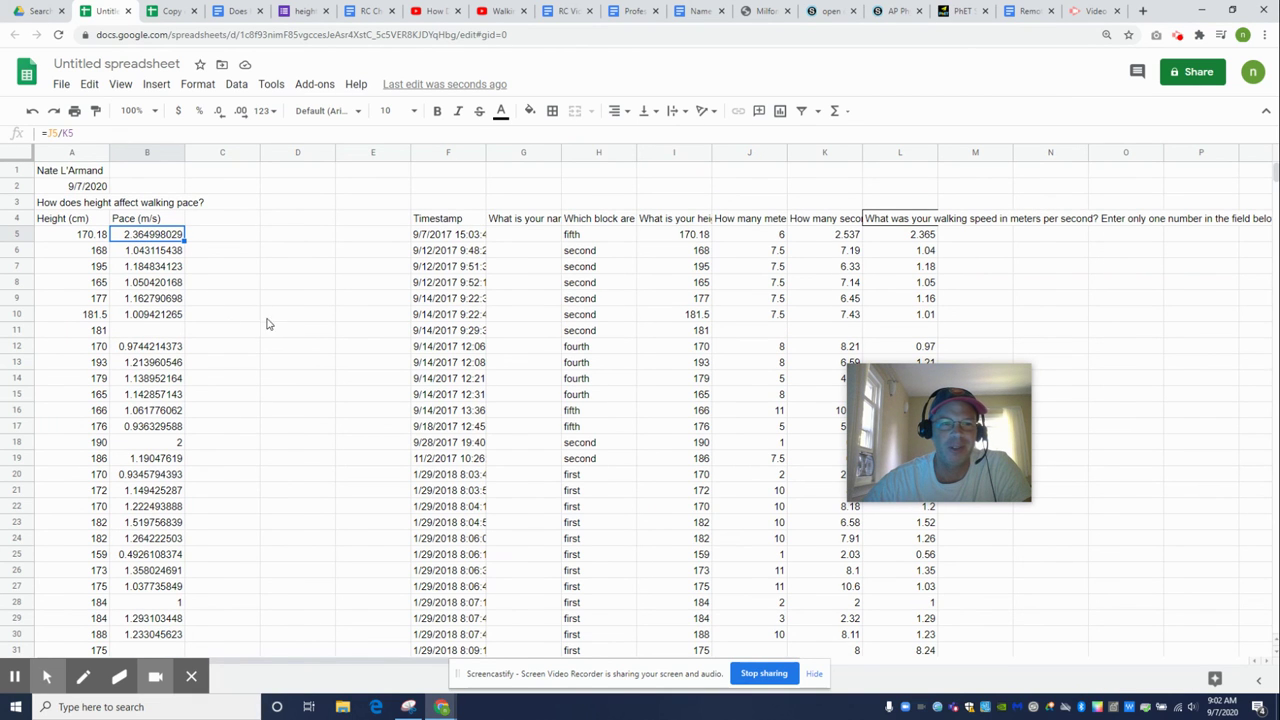
{"action": "scroll", "coordinate": [276, 335], "scroll_direction": "down", "scroll_amount": 5}
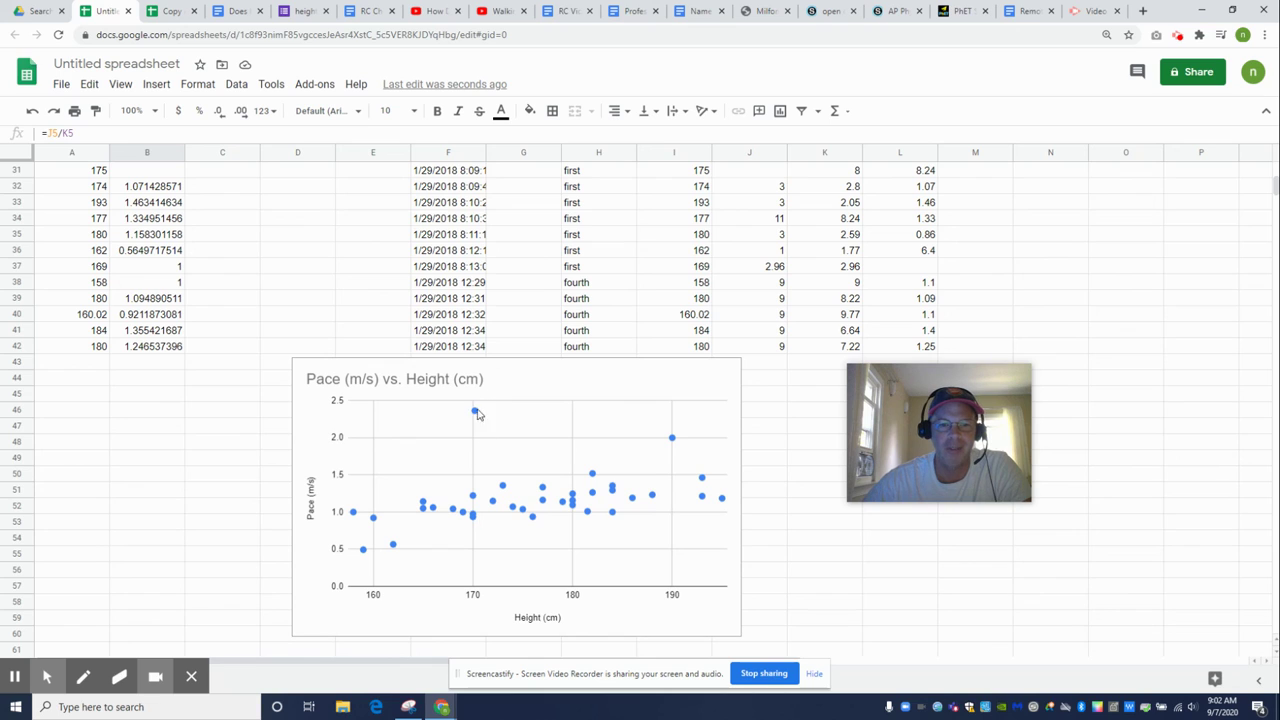